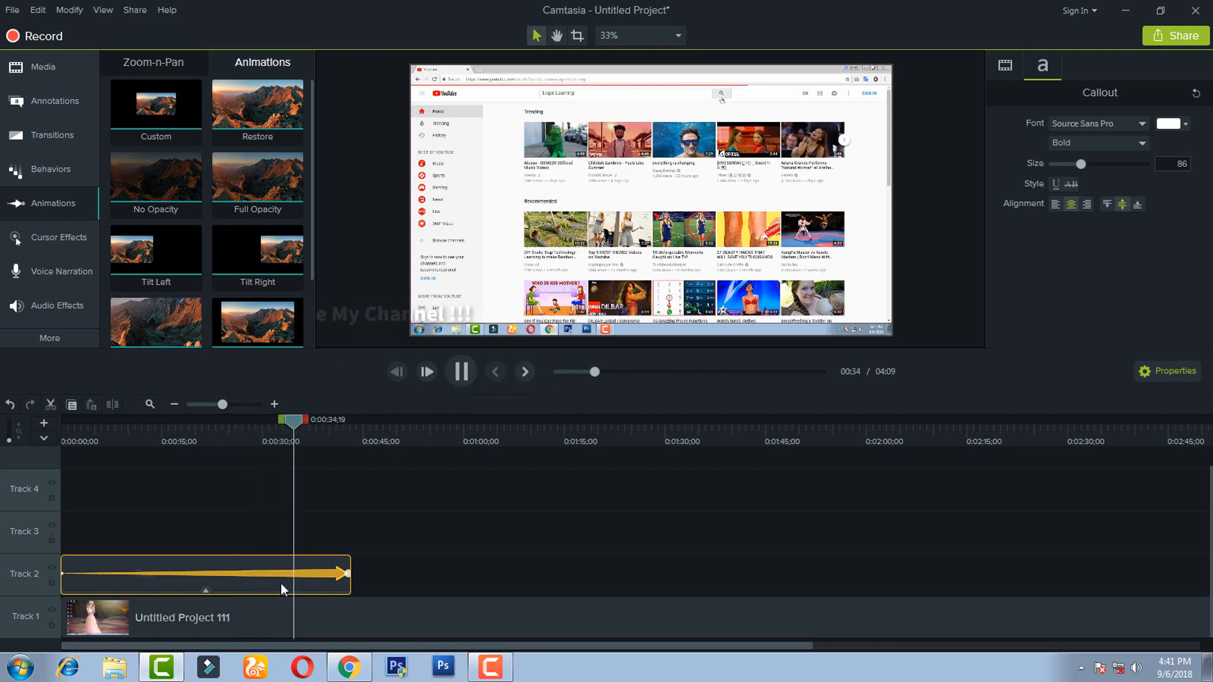
left_click(458, 372)
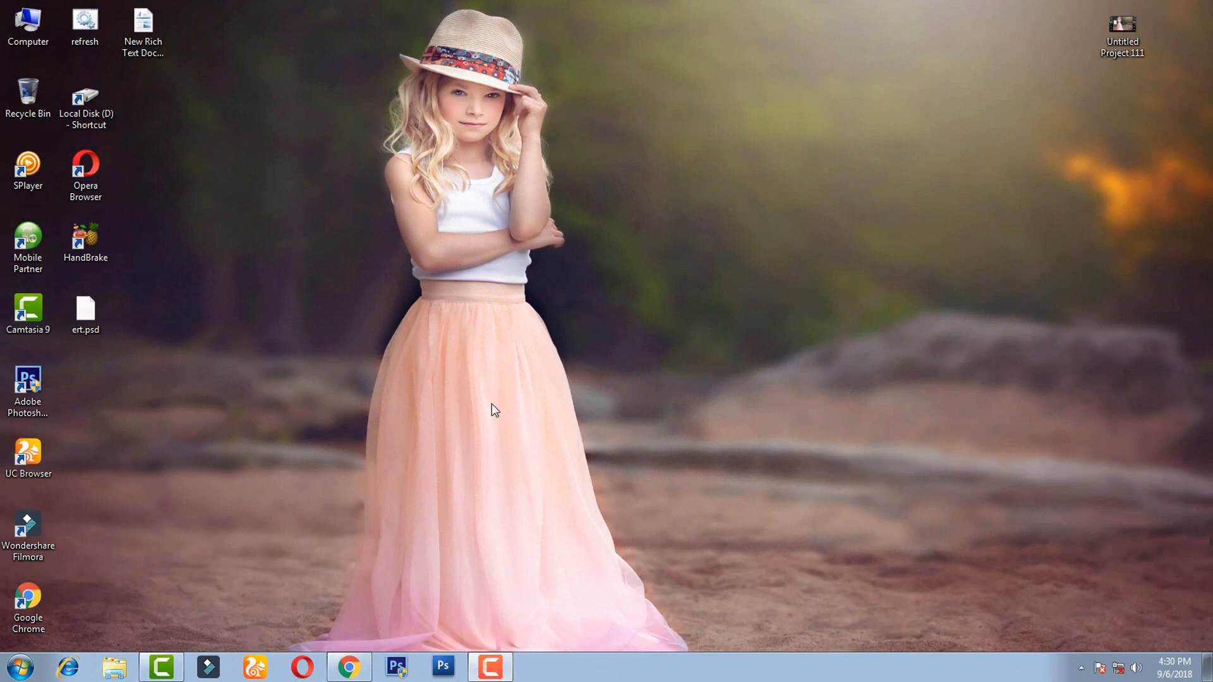
- Switch to Camtasia and select the Untitled Project 111 video clip on Track 1
left_click(161, 668)
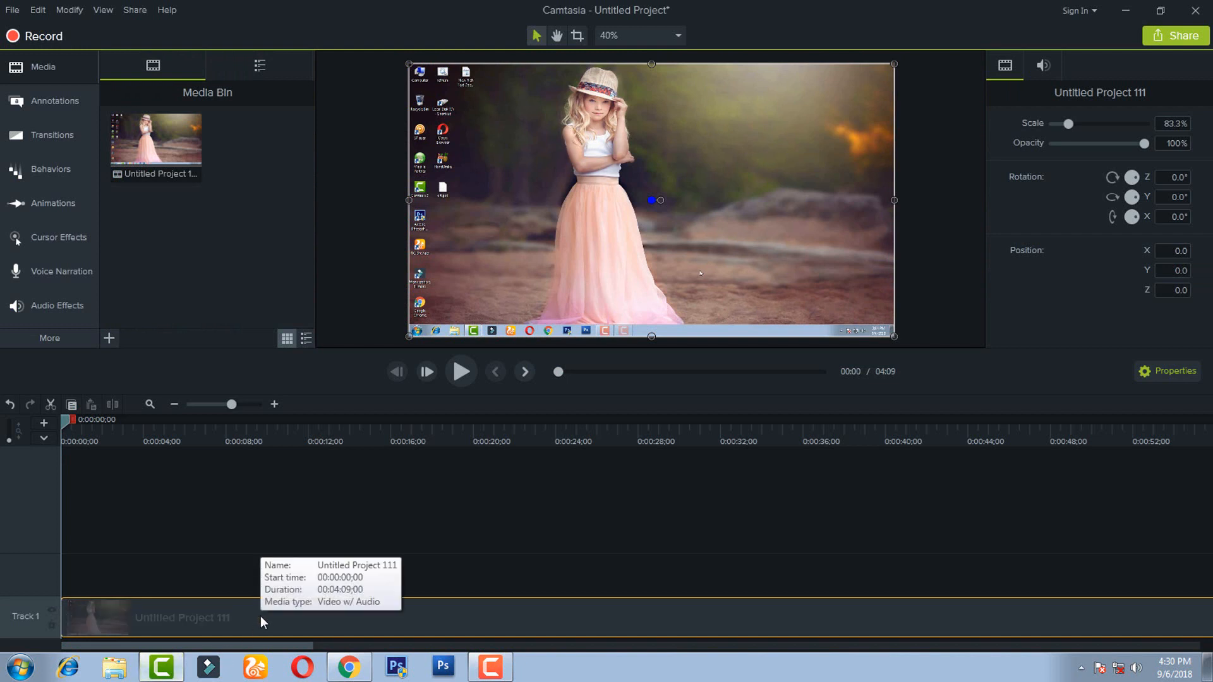
left_click_drag(233, 620, 194, 598)
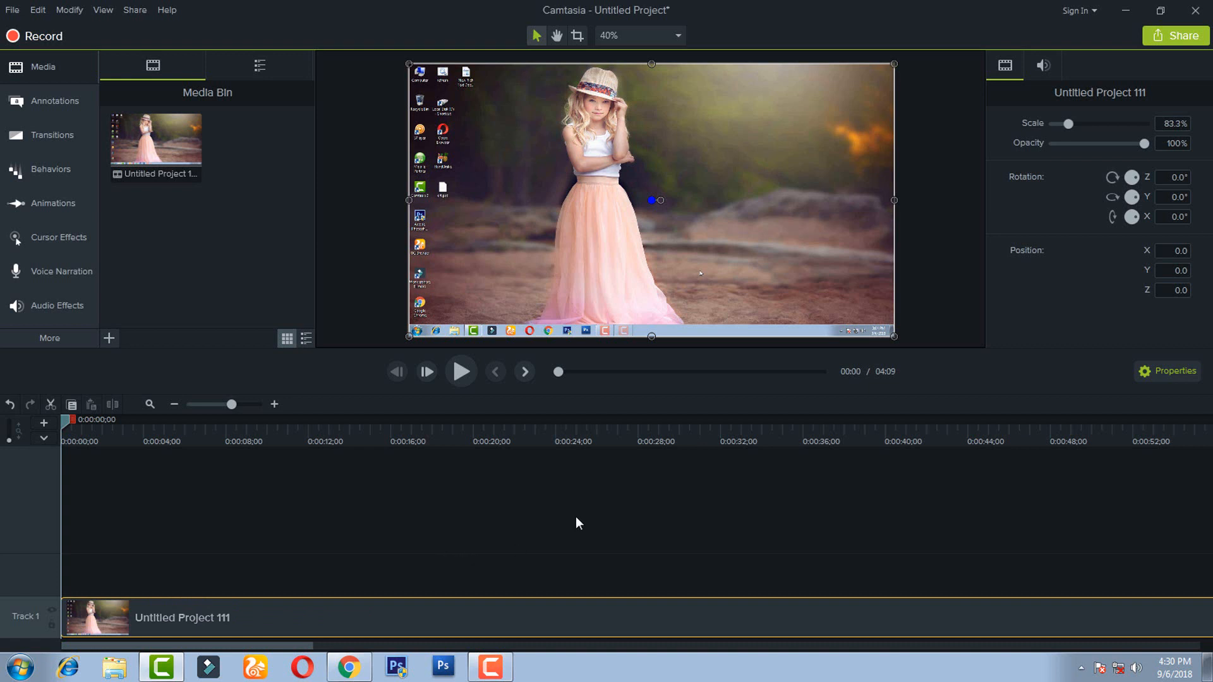
- Set the project's canvas dimensions to 1080p HD (1920x1080) and apply the change
left_click(679, 34)
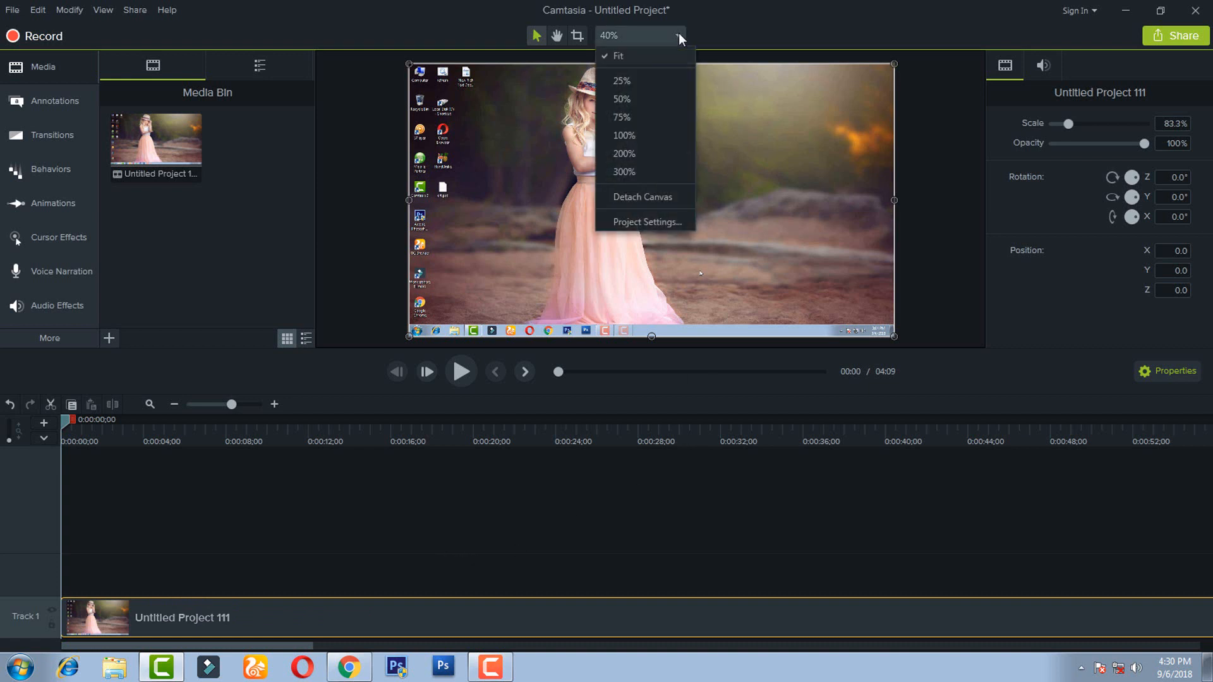
left_click(658, 219)
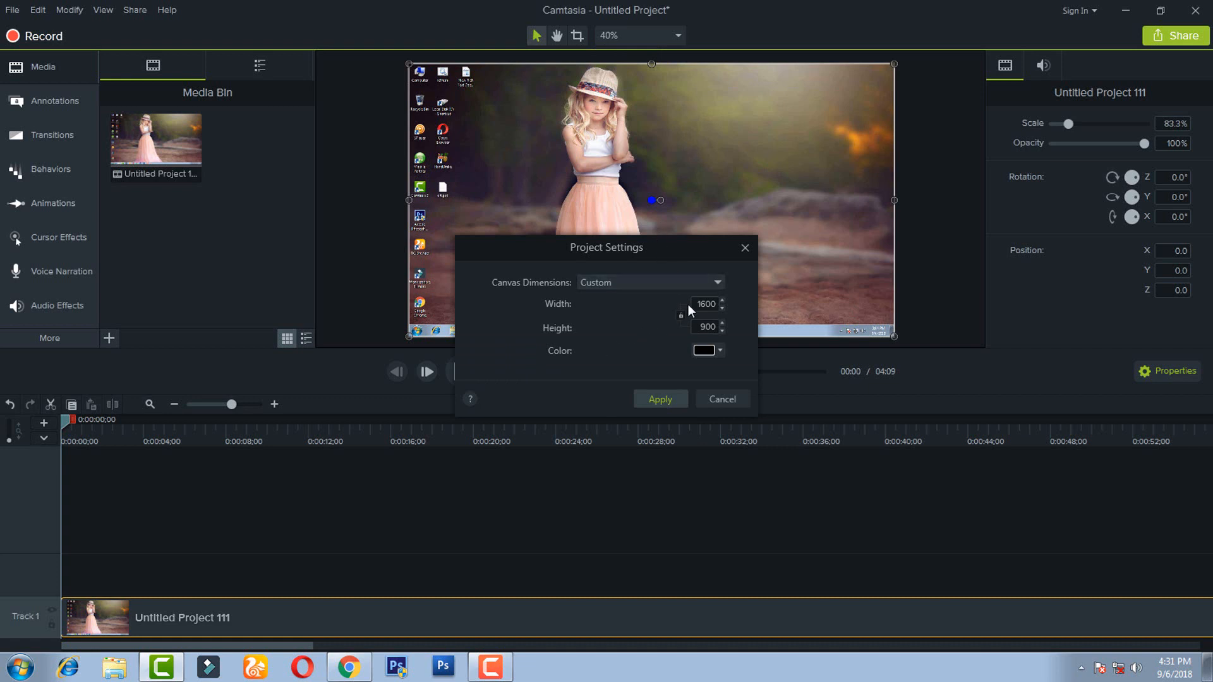
left_click(698, 278)
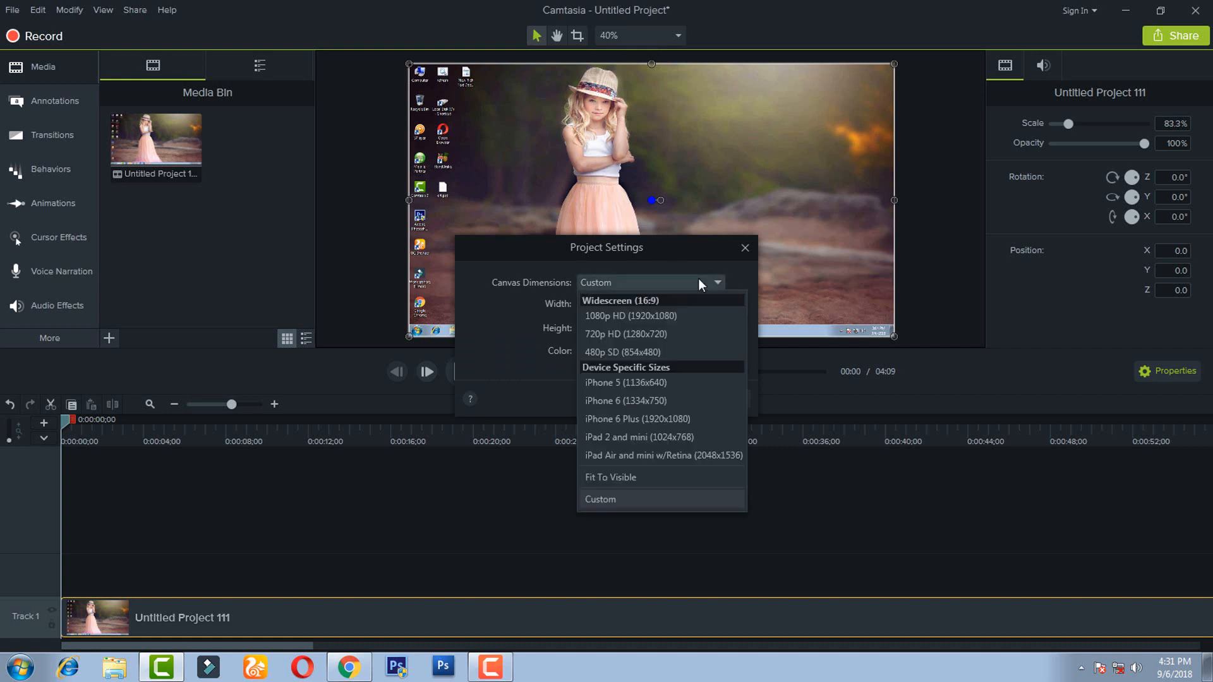
left_click(648, 314)
left_click(661, 399)
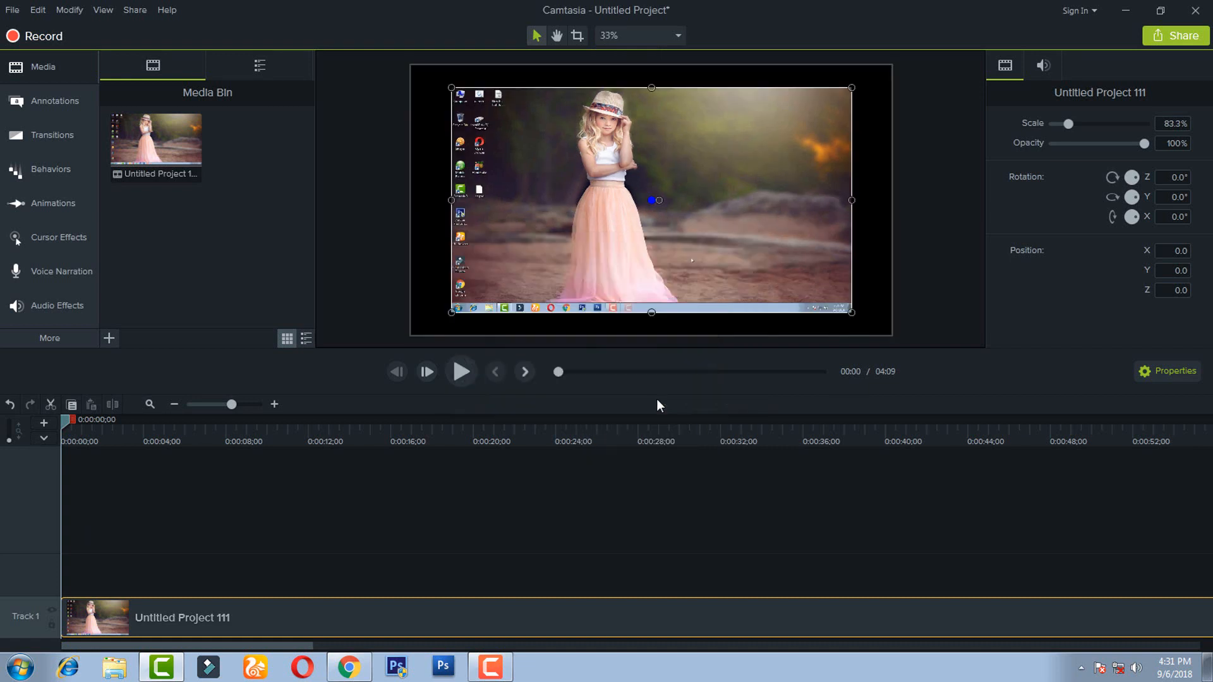
- Enlarge the video clip to 100% scale so it fills the whole canvas, and set the canvas view to Fit
left_click_drag(852, 312, 893, 336)
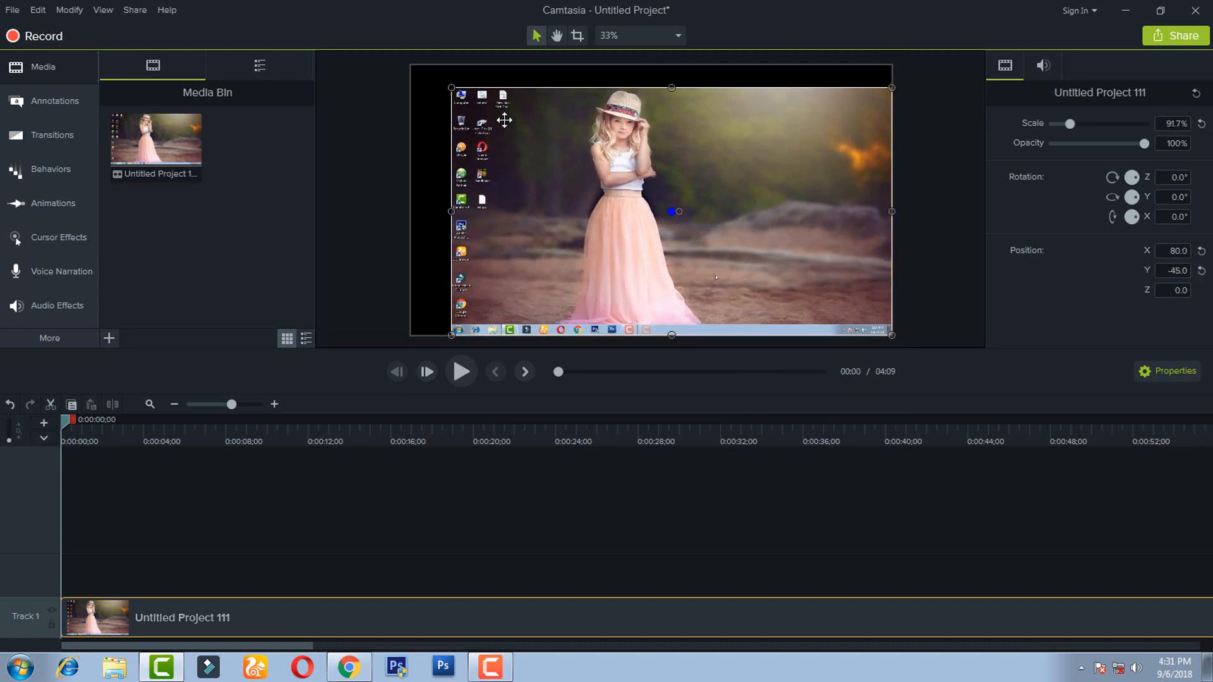
left_click_drag(450, 88, 411, 65)
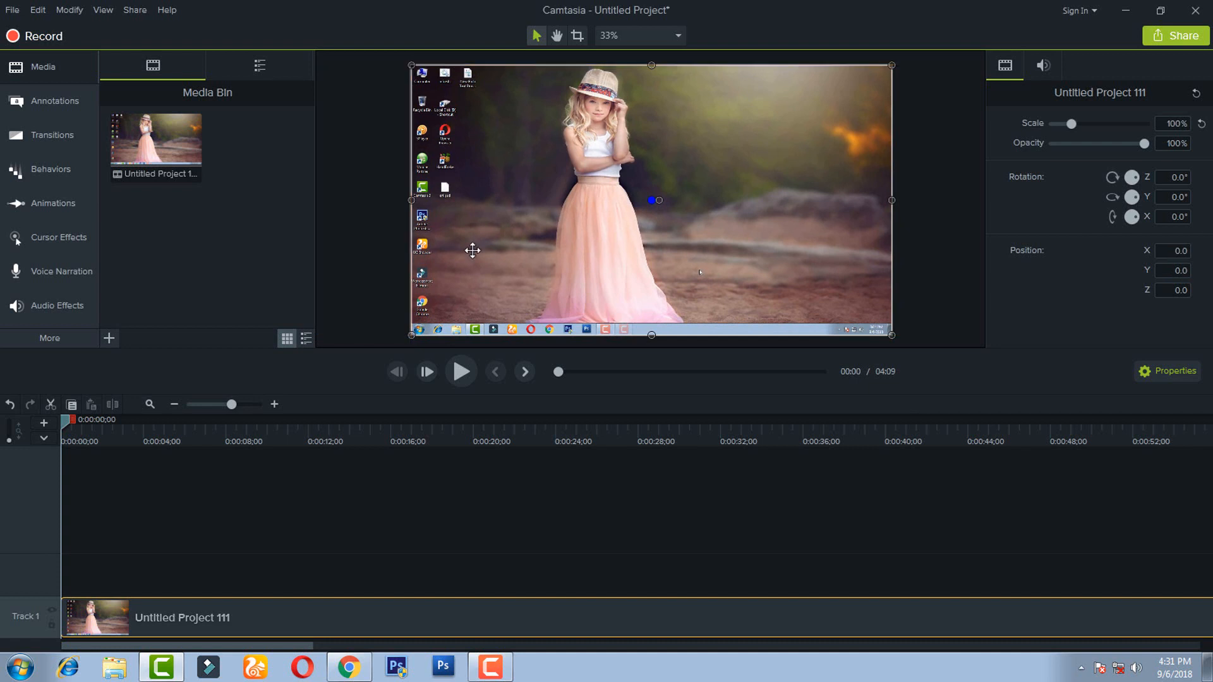
left_click(679, 38)
left_click(678, 35)
left_click(676, 35)
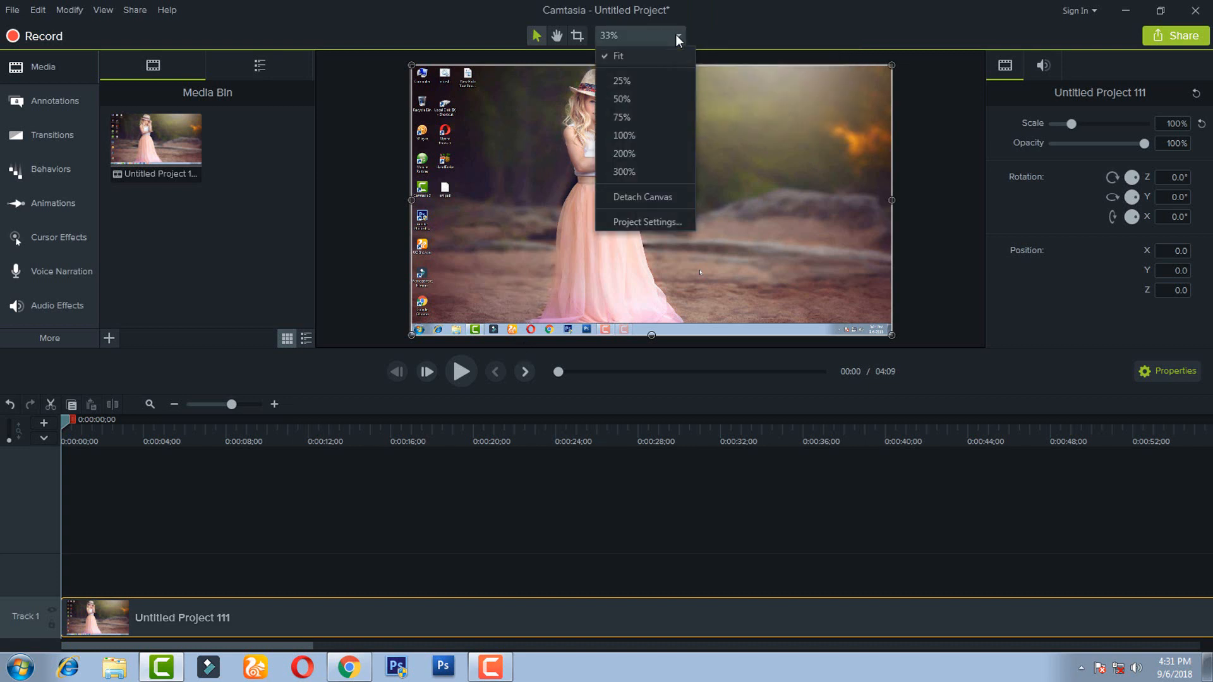
left_click(619, 56)
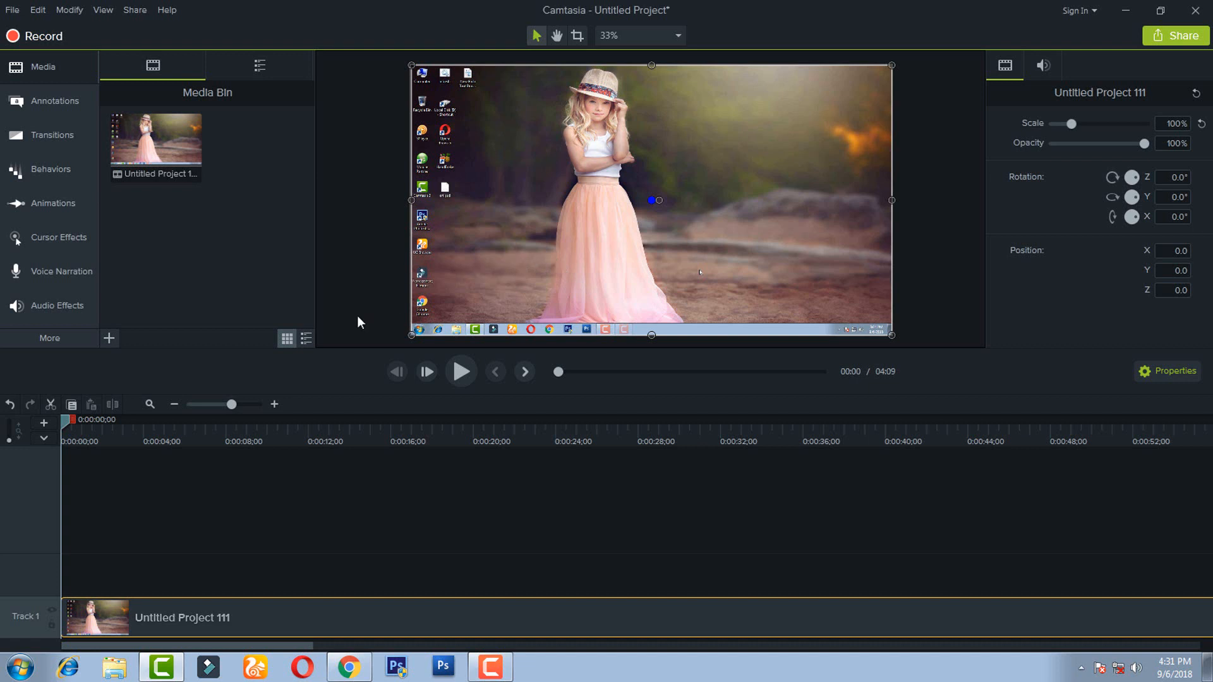
- List the callouts of all styles and add a plain white ABC text callout without a background shape
left_click(45, 103)
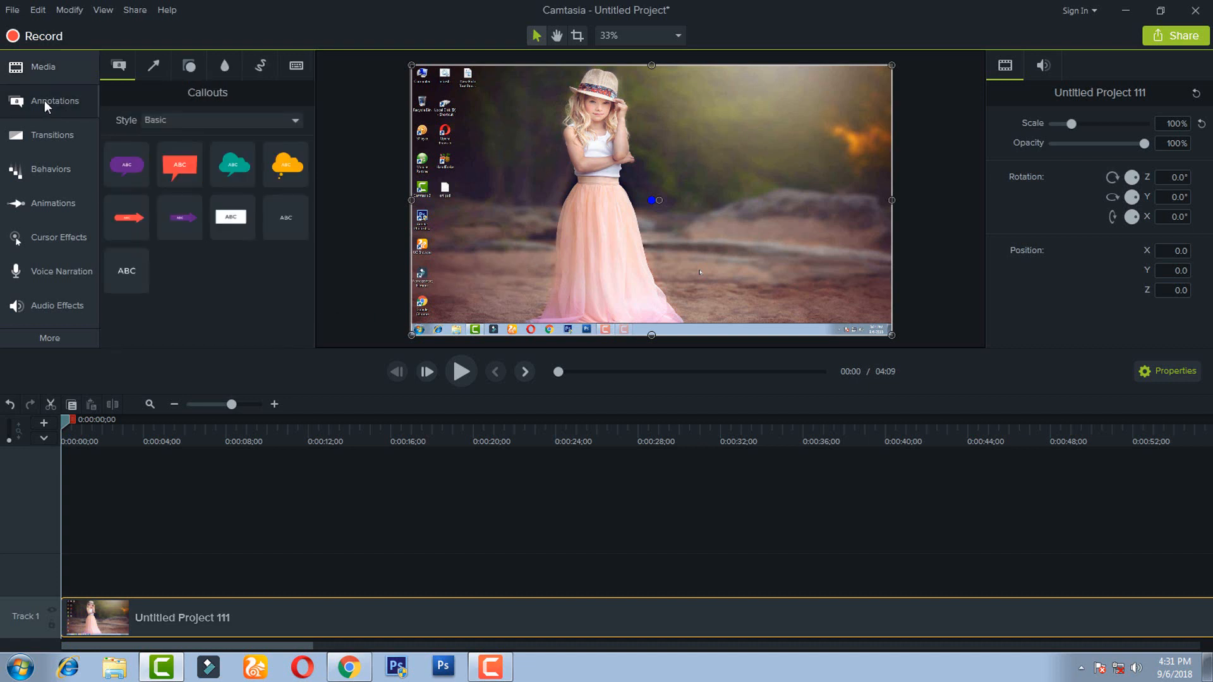
left_click(294, 120)
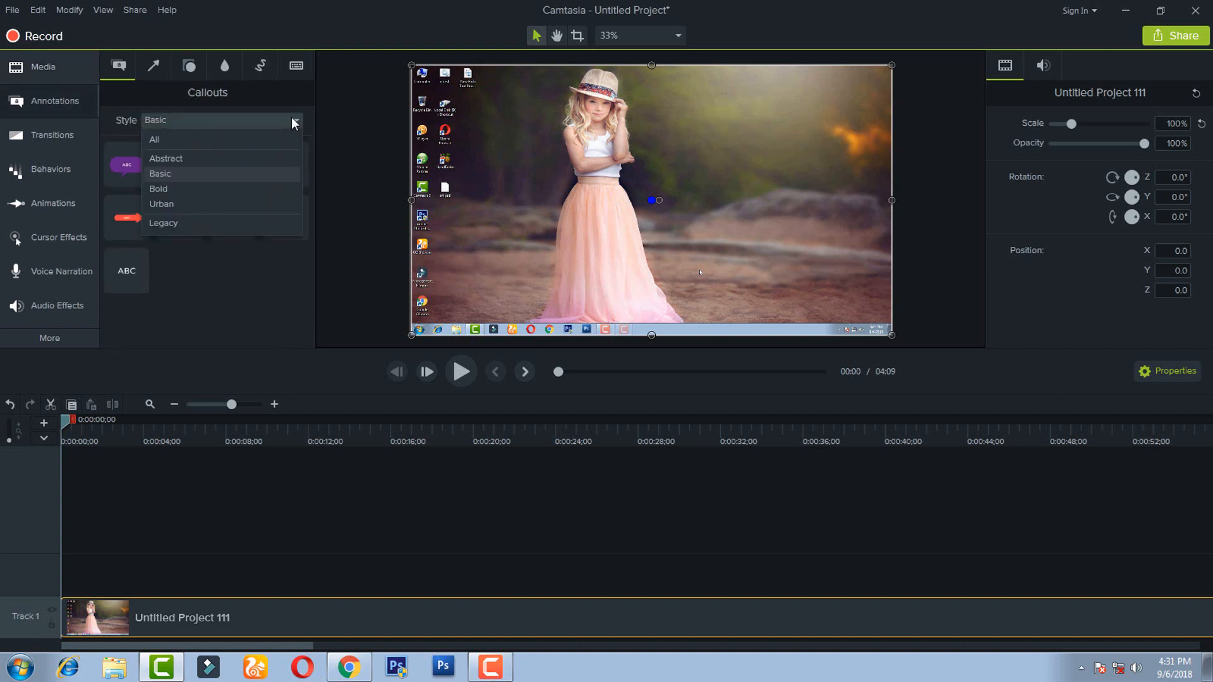
left_click(163, 140)
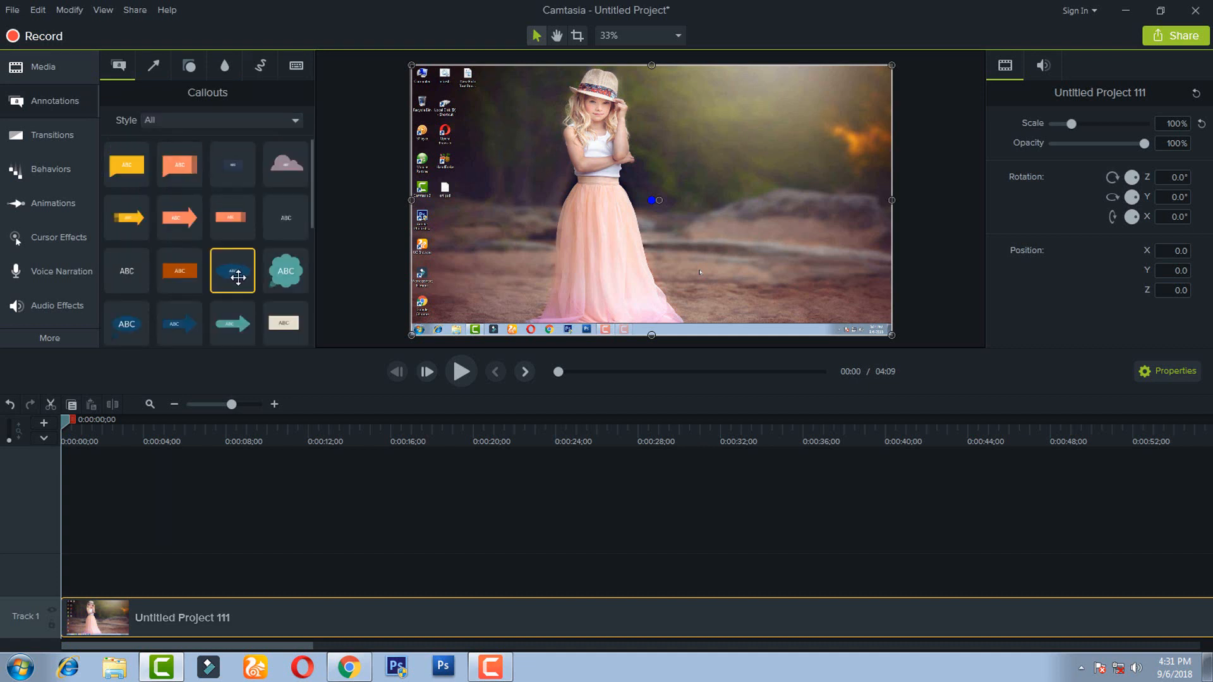
scroll(239, 276, "down", 1)
scroll(238, 284, "down", 2)
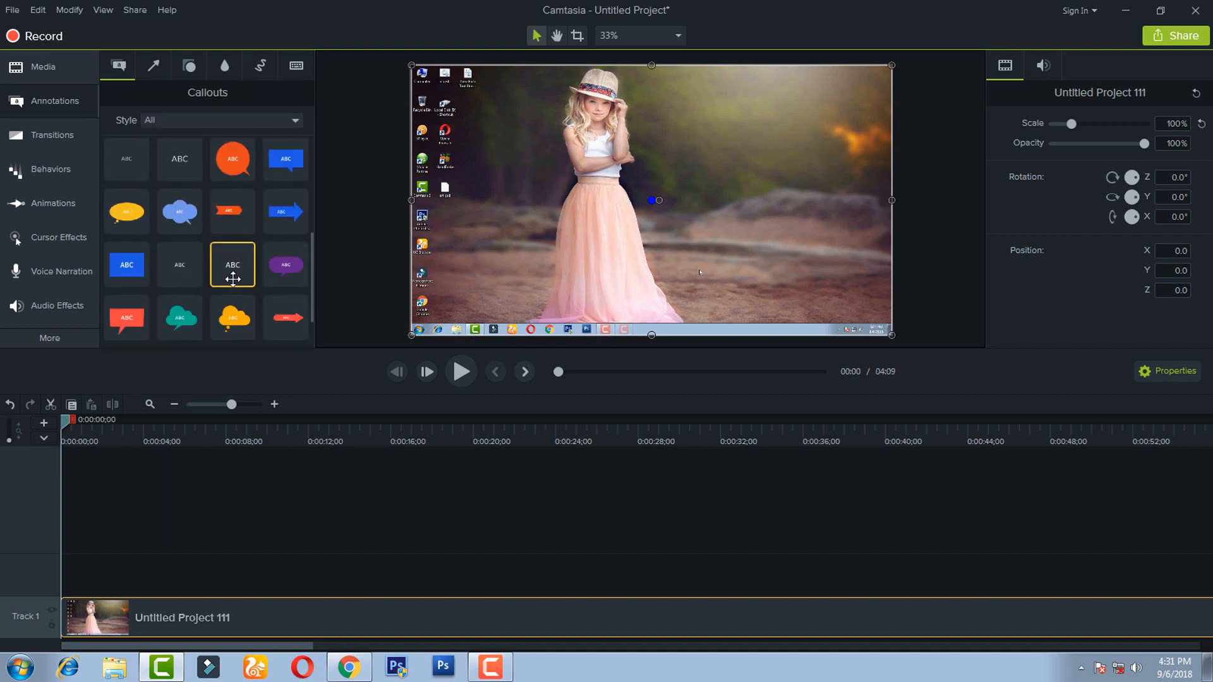
scroll(223, 281, "down", 1)
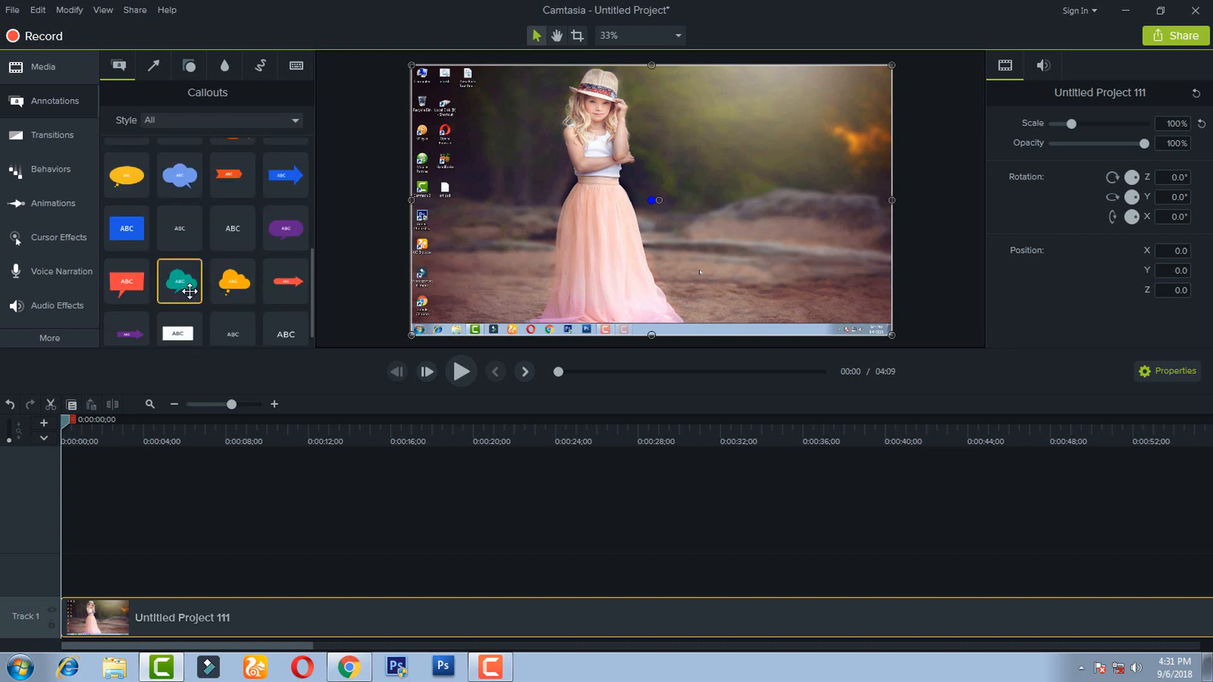
scroll(185, 291, "down", 1)
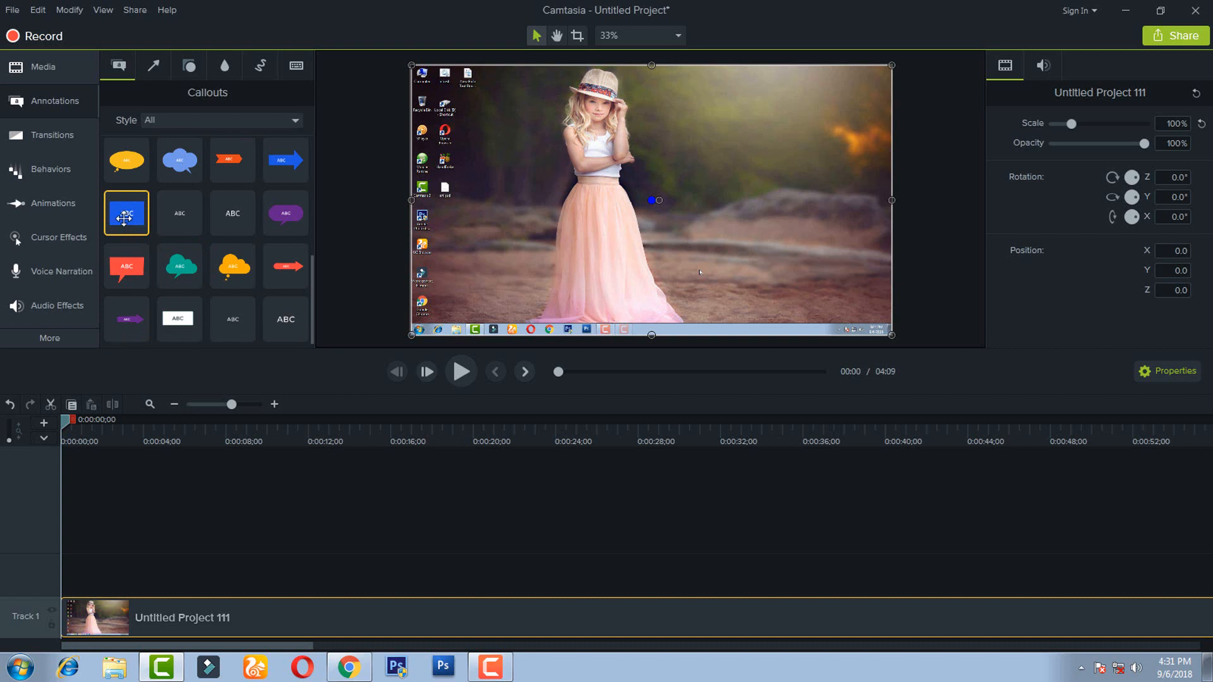
double_click(232, 222)
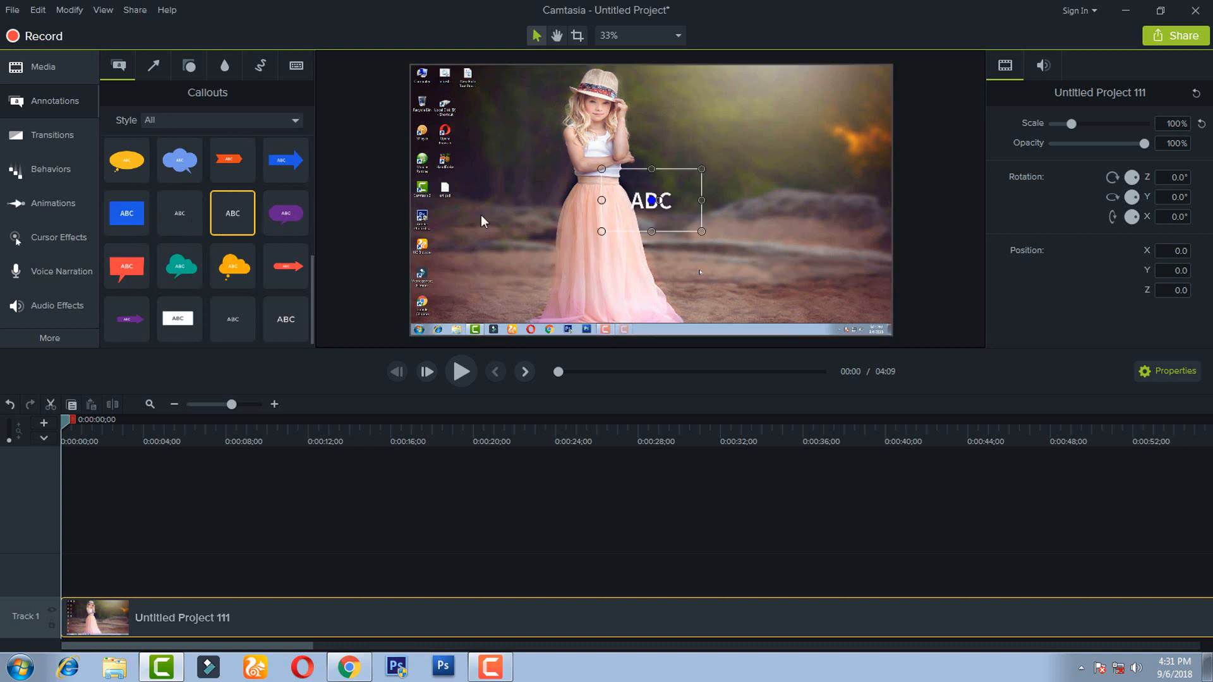
- Move the text callout to the lower-left area of the canvas and stretch its box wider and flatter
left_click_drag(659, 200, 506, 291)
key("ctrl+z")
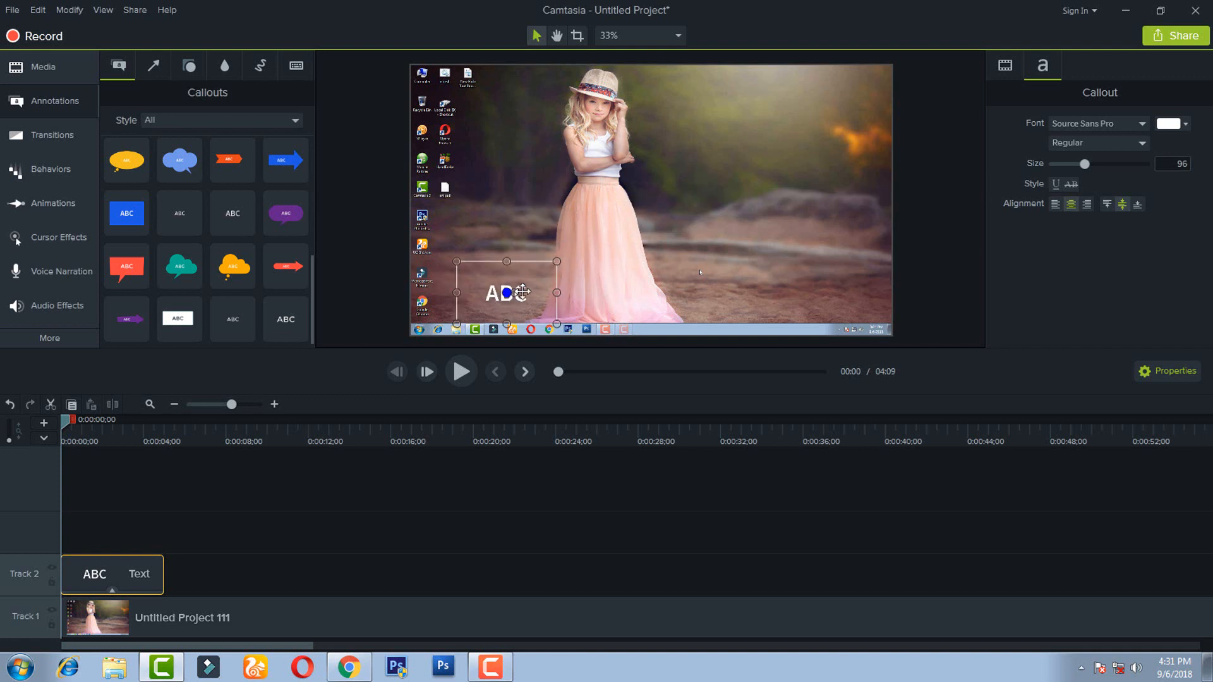
left_click_drag(557, 324, 652, 301)
- Replace the callout text with "Thanks For Watching My Video, Please Hit The Like Button & Don' Forget To Subscribe My Channel"
double_click(559, 278)
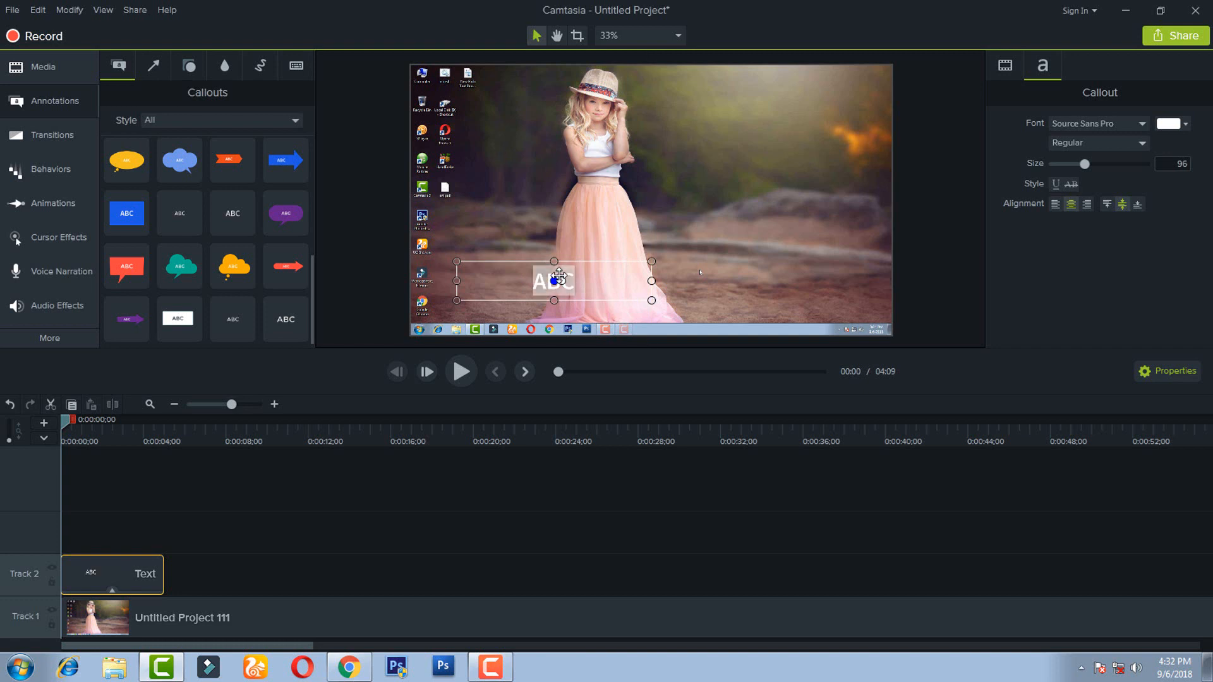
type("T")
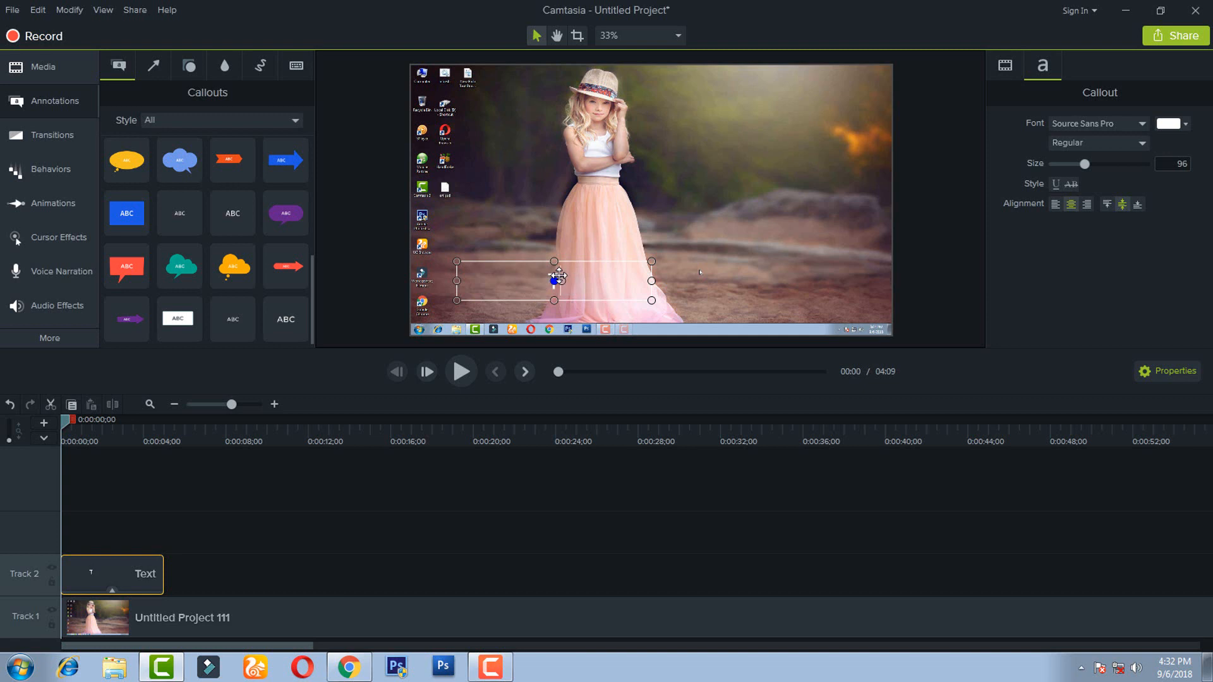
type("hanks For Watching My")
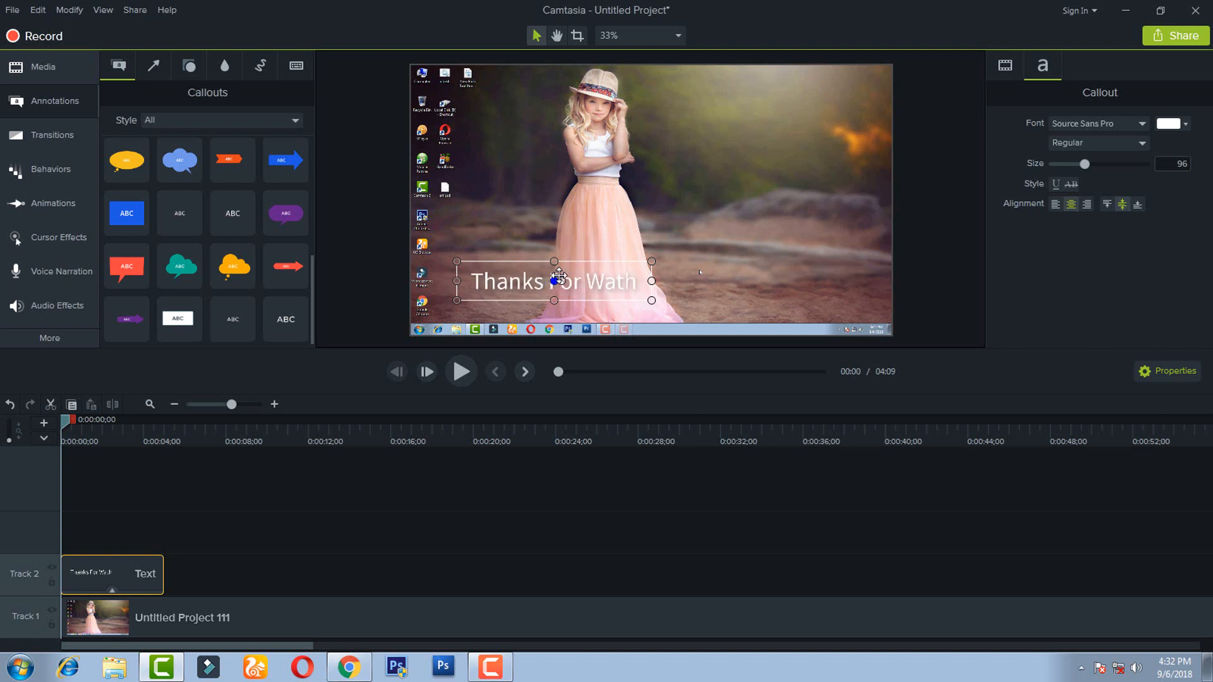
type(" Video, Ple")
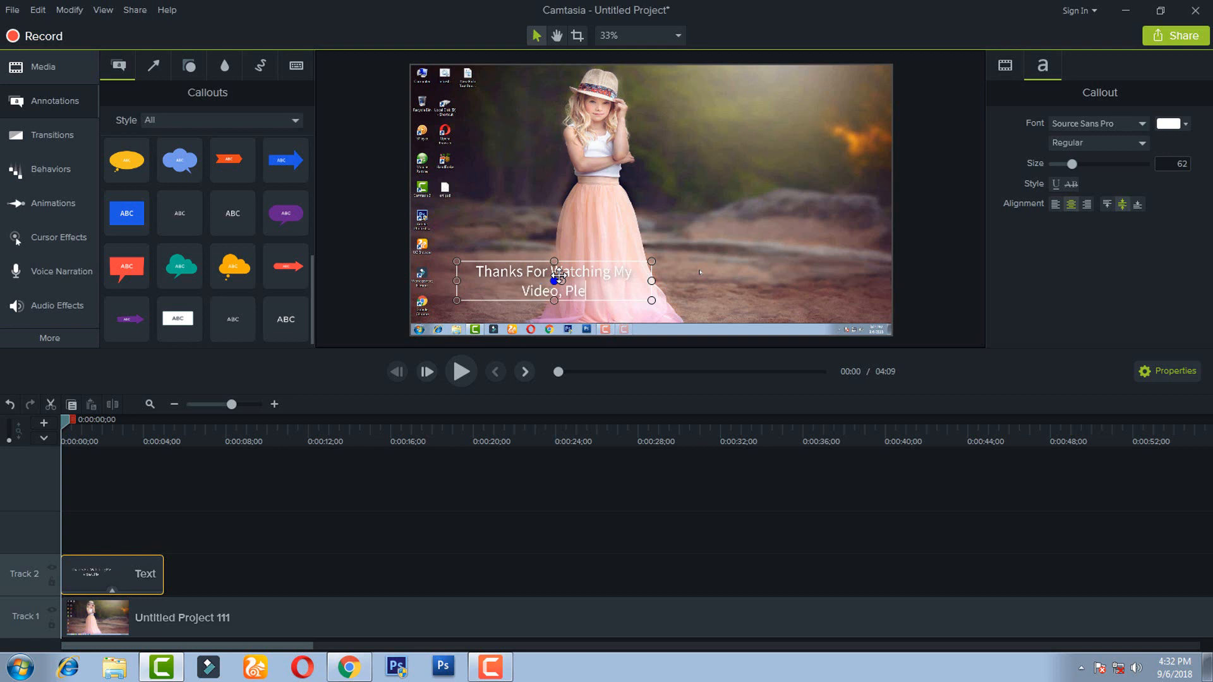
type("ase Hit The Like Button")
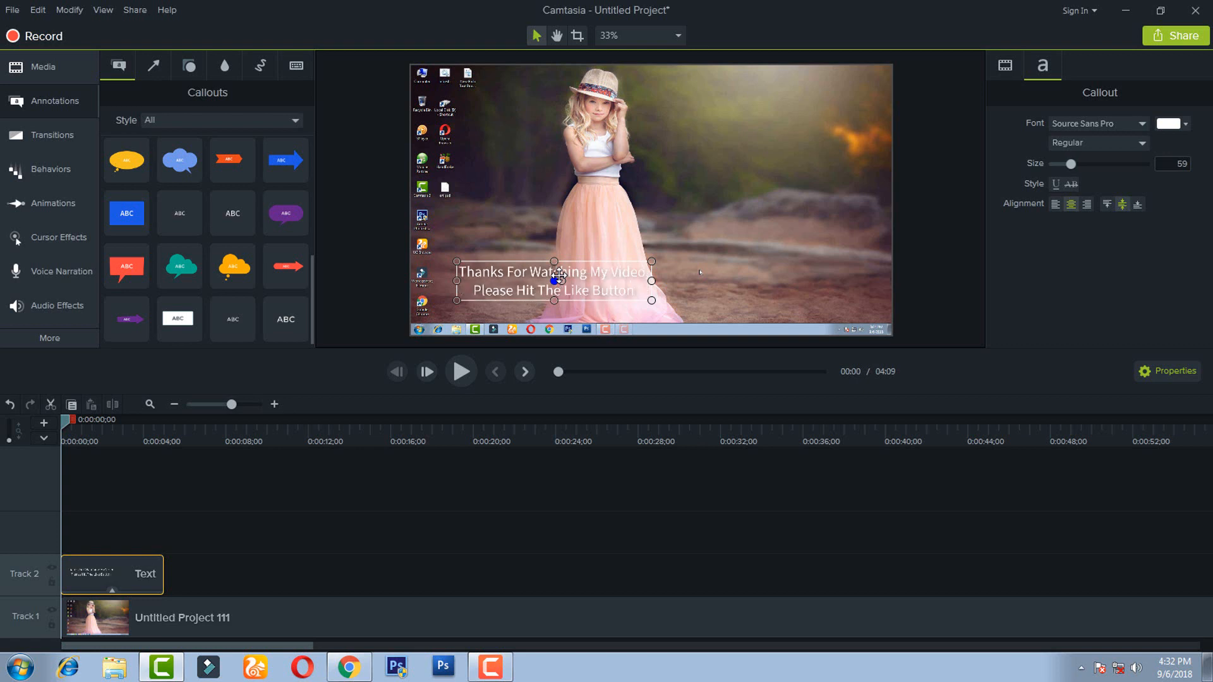
type(" &")
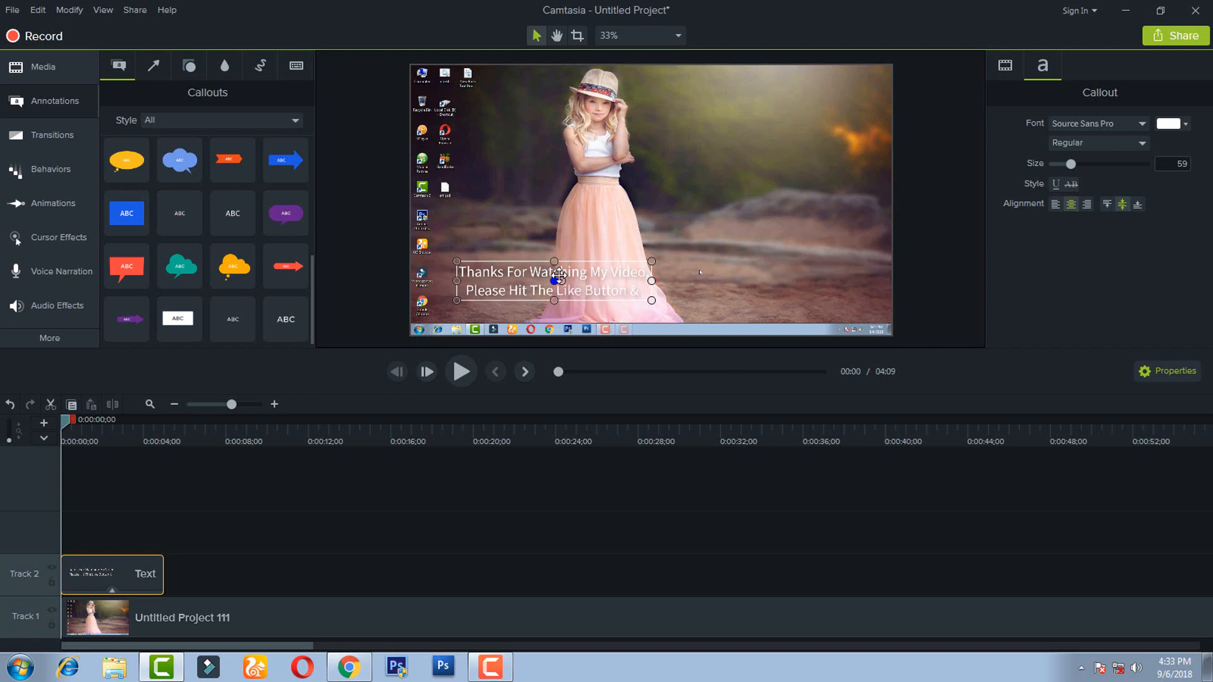
type(" Don't For")
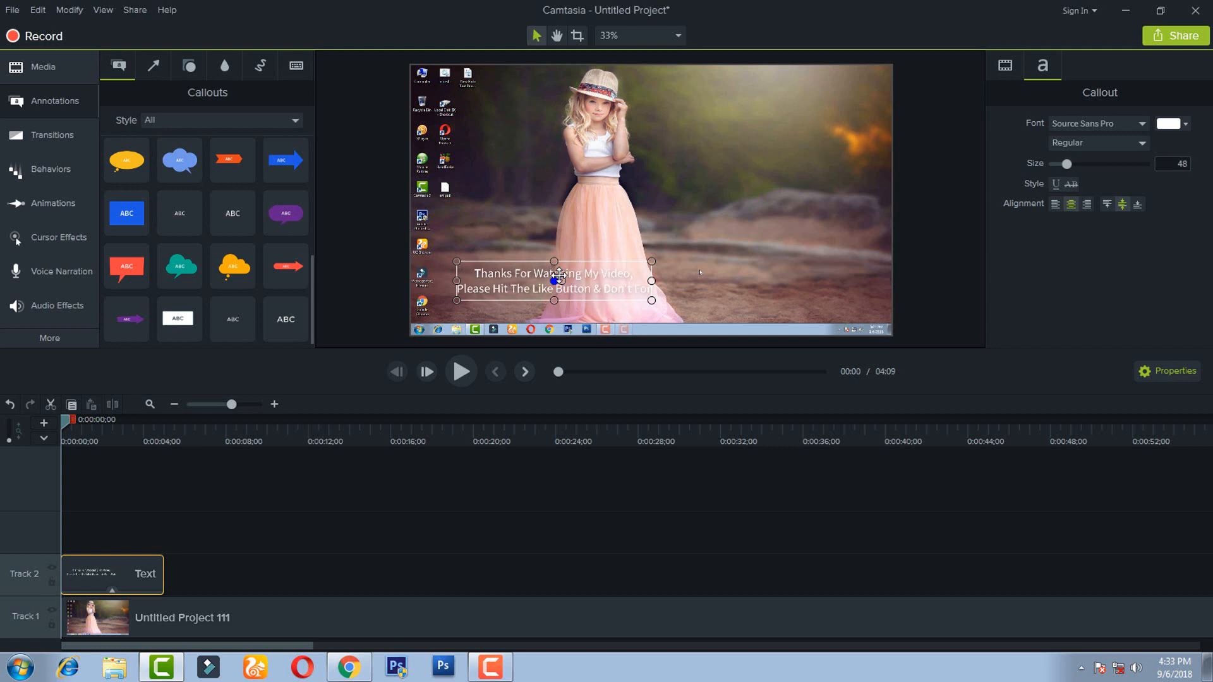
type("get")
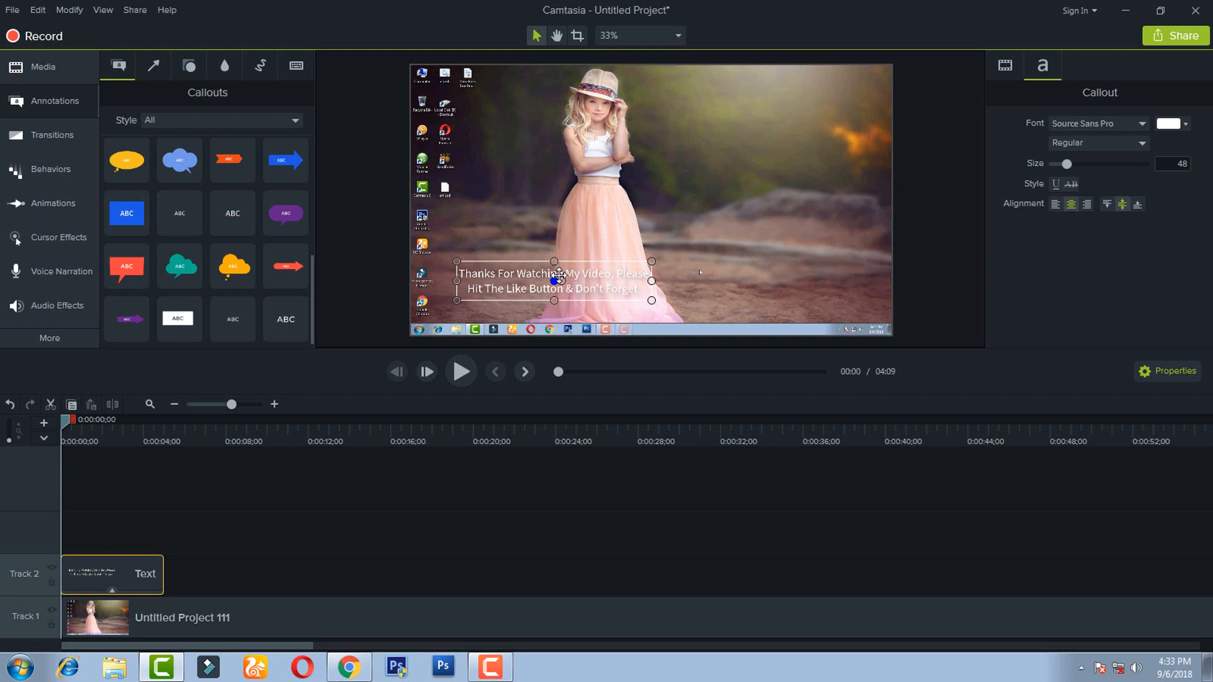
key("BackSpace")
key("BackSpace")
key("BackSpace")
key("BackSpace")
key("BackSpace")
key("BackSpace")
key("BackSpace")
key("BackSpace")
key("BackSpace")
type("Forget To")
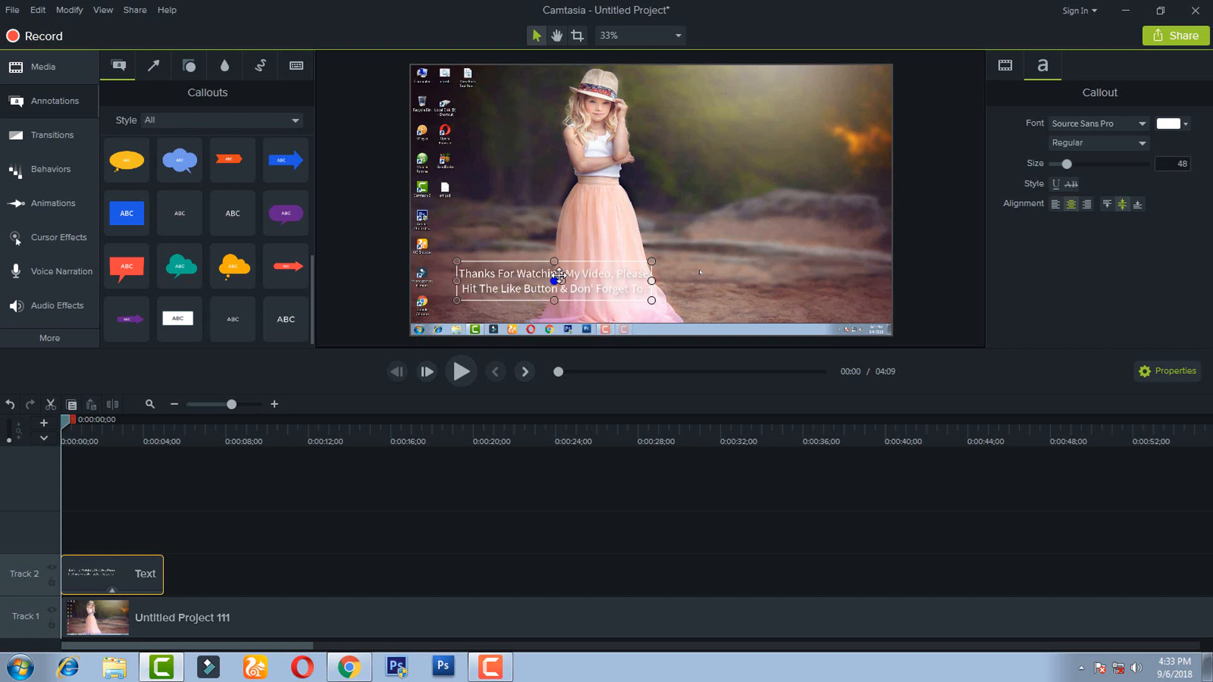
type(" Subscribe My Channel")
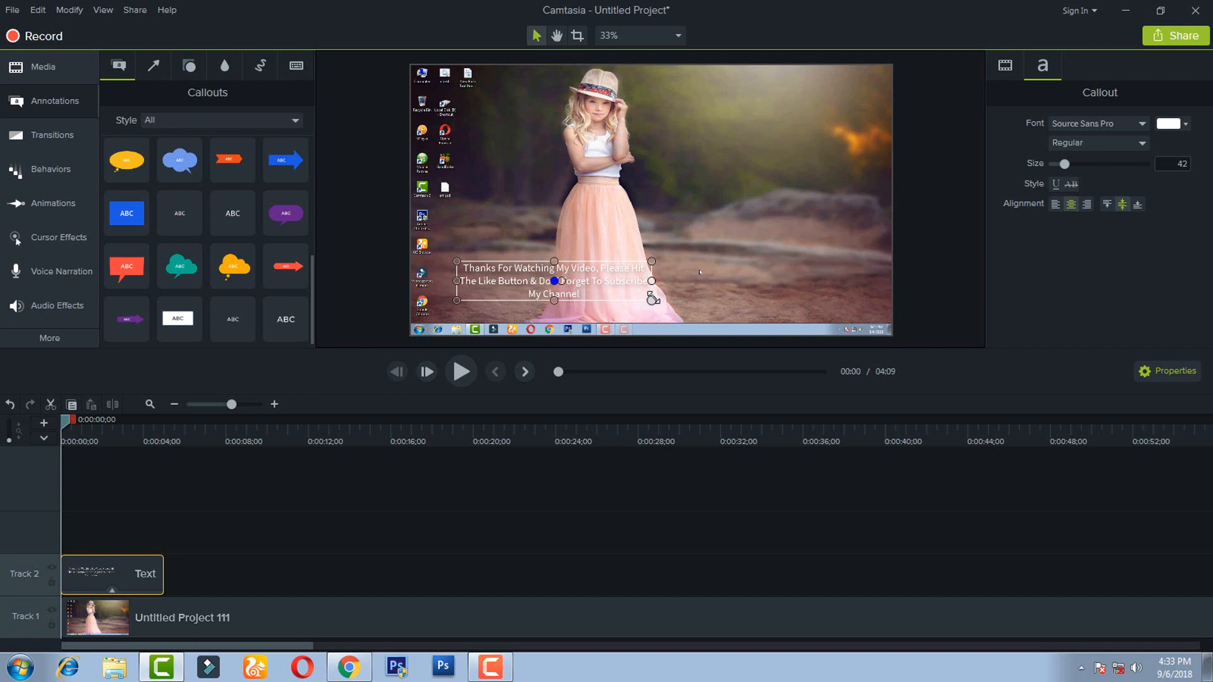
- Enlarge and horizontally center the text callout across the lower canvas, and append " !!!" to the end of its text
left_click_drag(653, 298, 863, 326)
left_click_drag(735, 293, 726, 274)
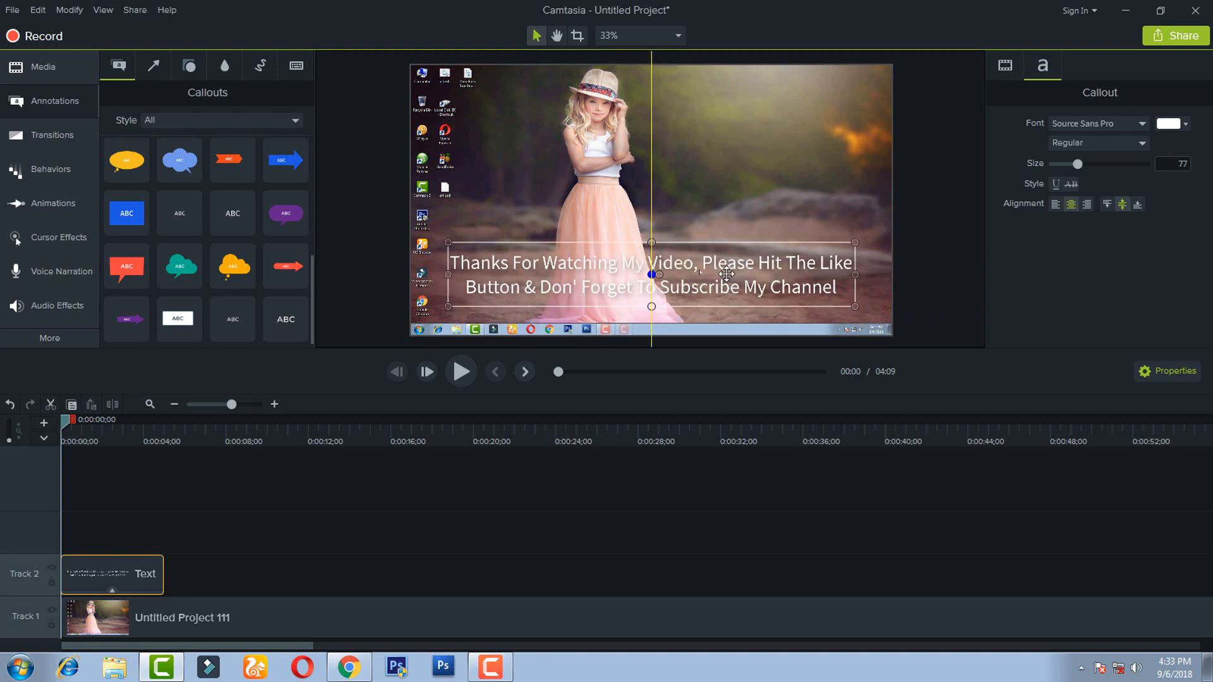
double_click(833, 294)
left_click(840, 289)
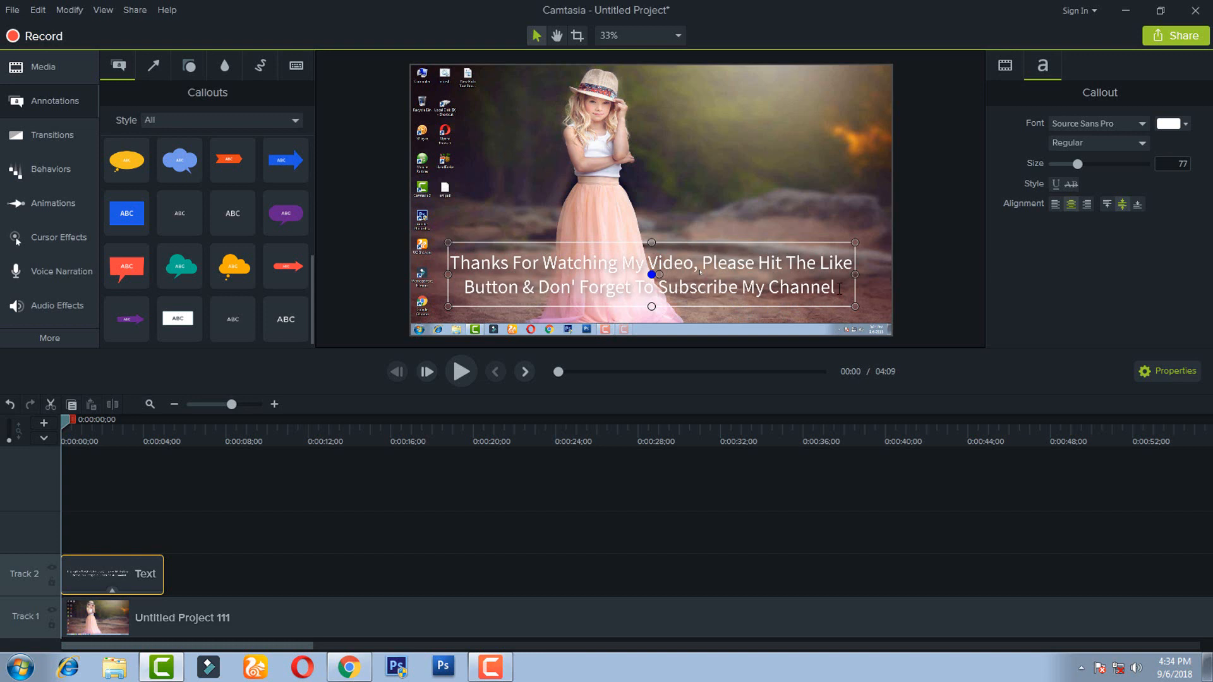
type("!!!")
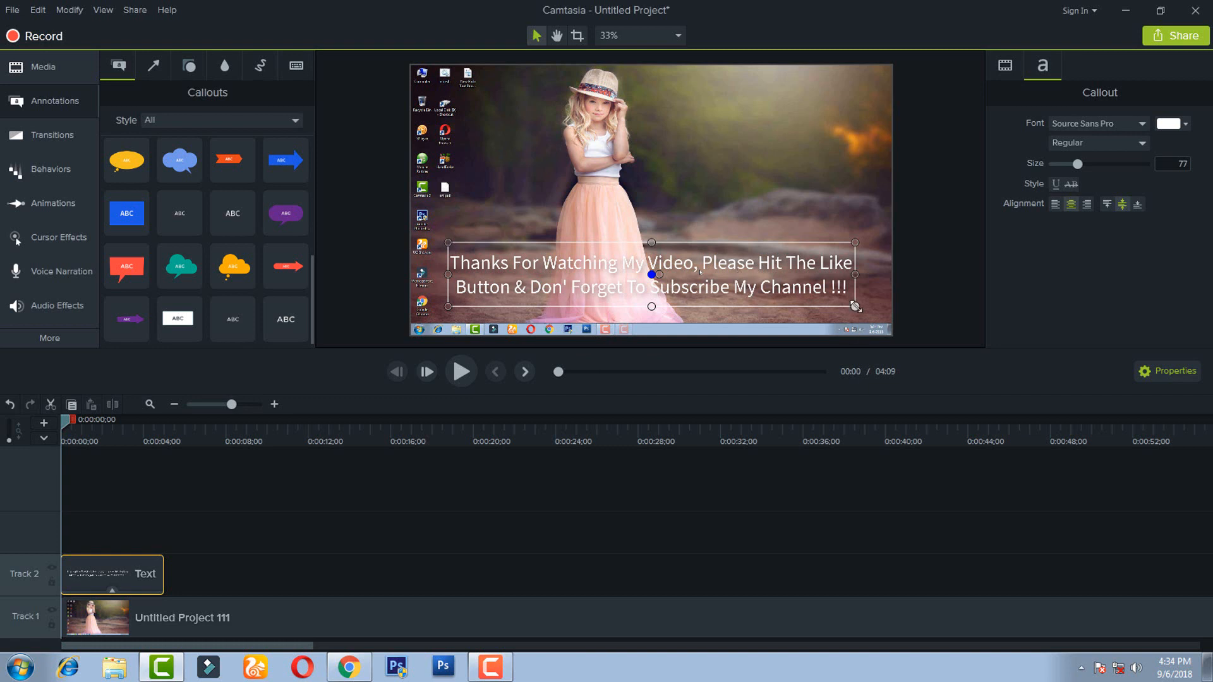
- Stretch the text callout into a single line running beyond the canvas width and enlarge it to font size 93
left_click_drag(855, 306, 1037, 274)
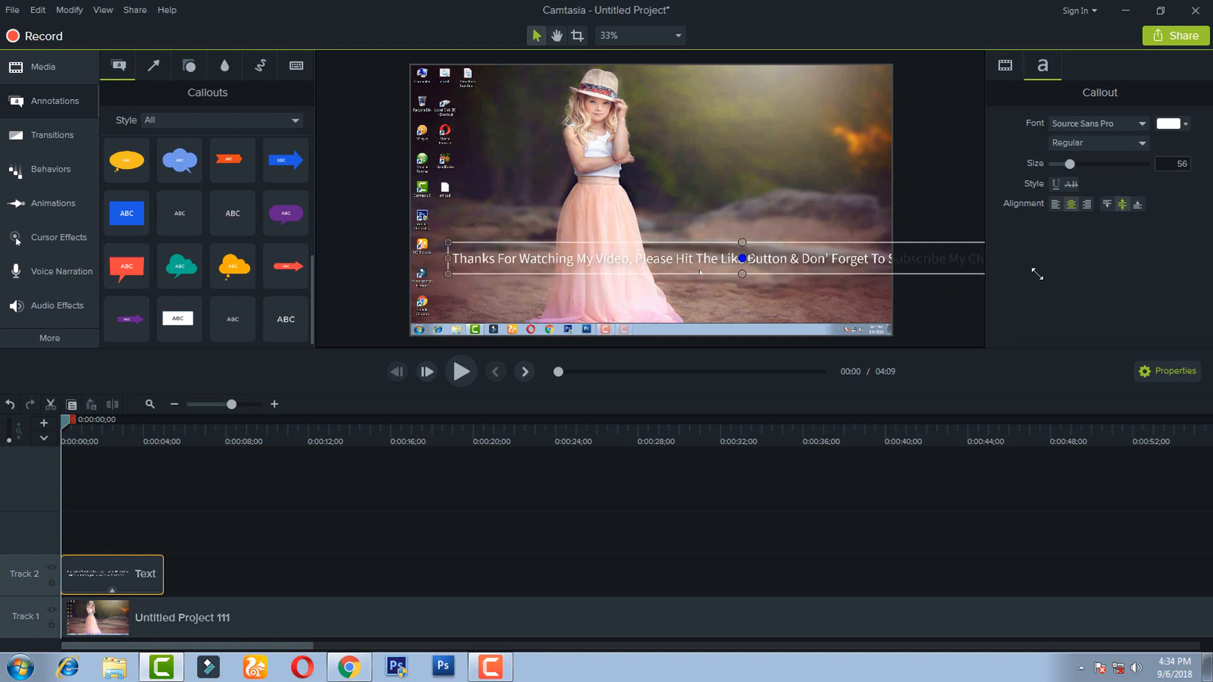
left_click_drag(820, 260, 579, 299)
left_click_drag(793, 313, 866, 314)
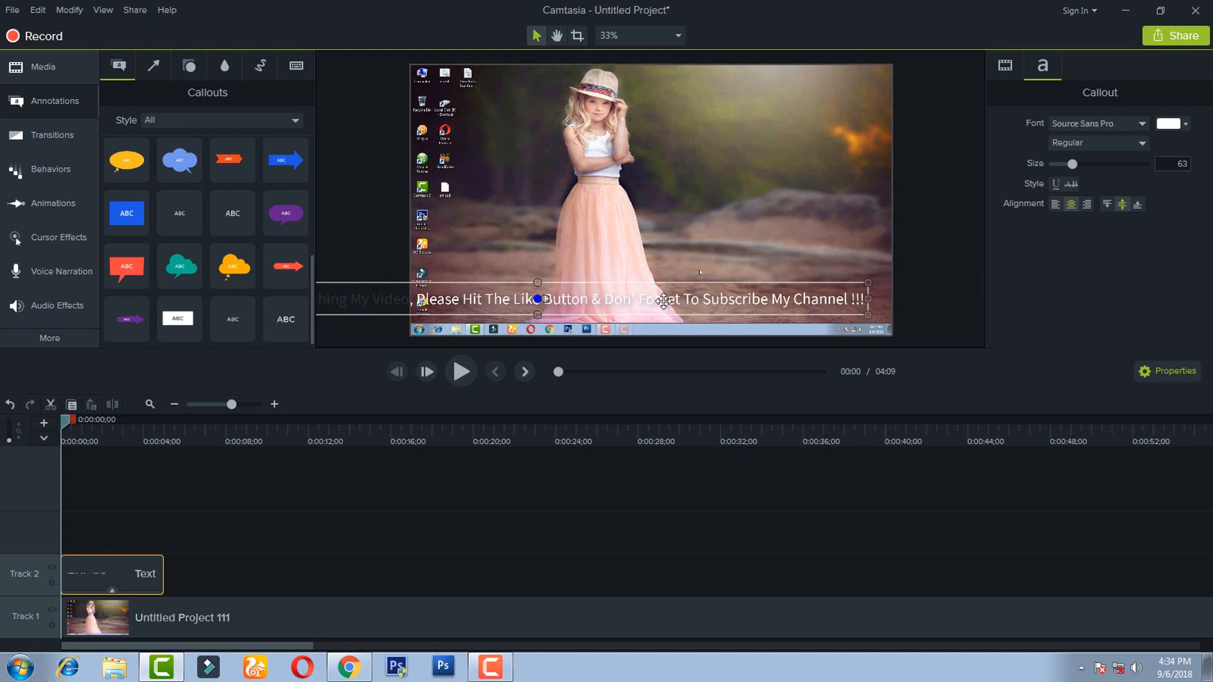
left_click_drag(664, 301, 608, 300)
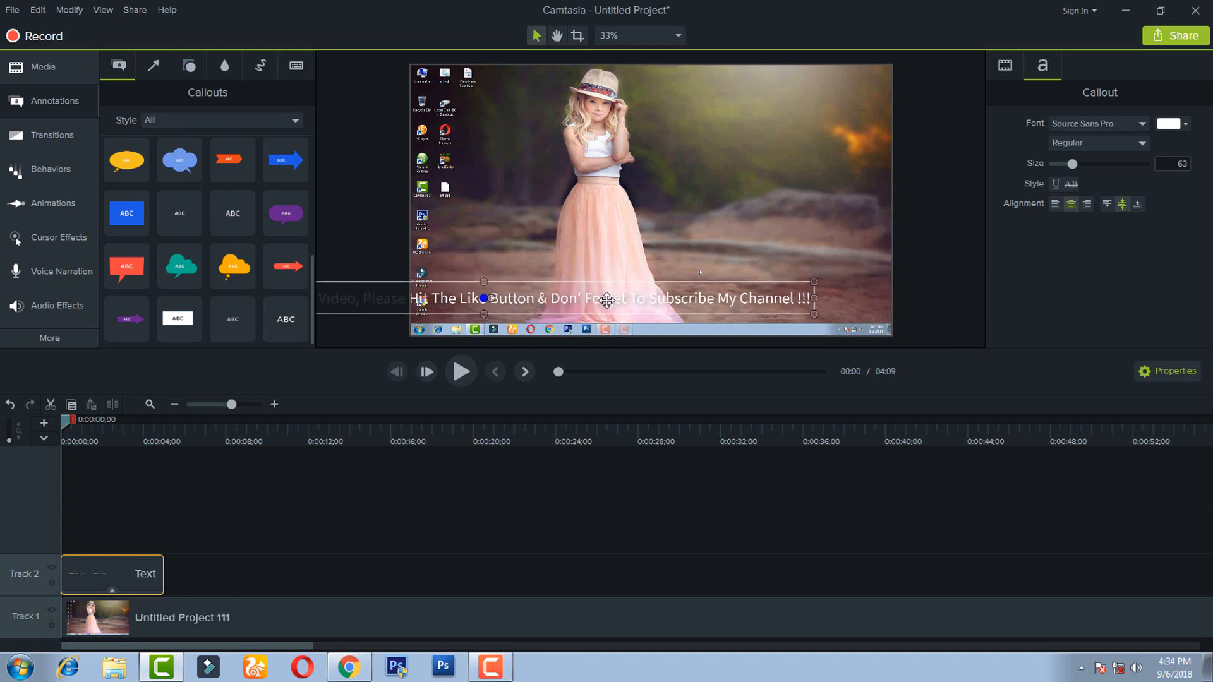
left_click_drag(838, 315, 870, 317)
left_click_drag(745, 303, 620, 287)
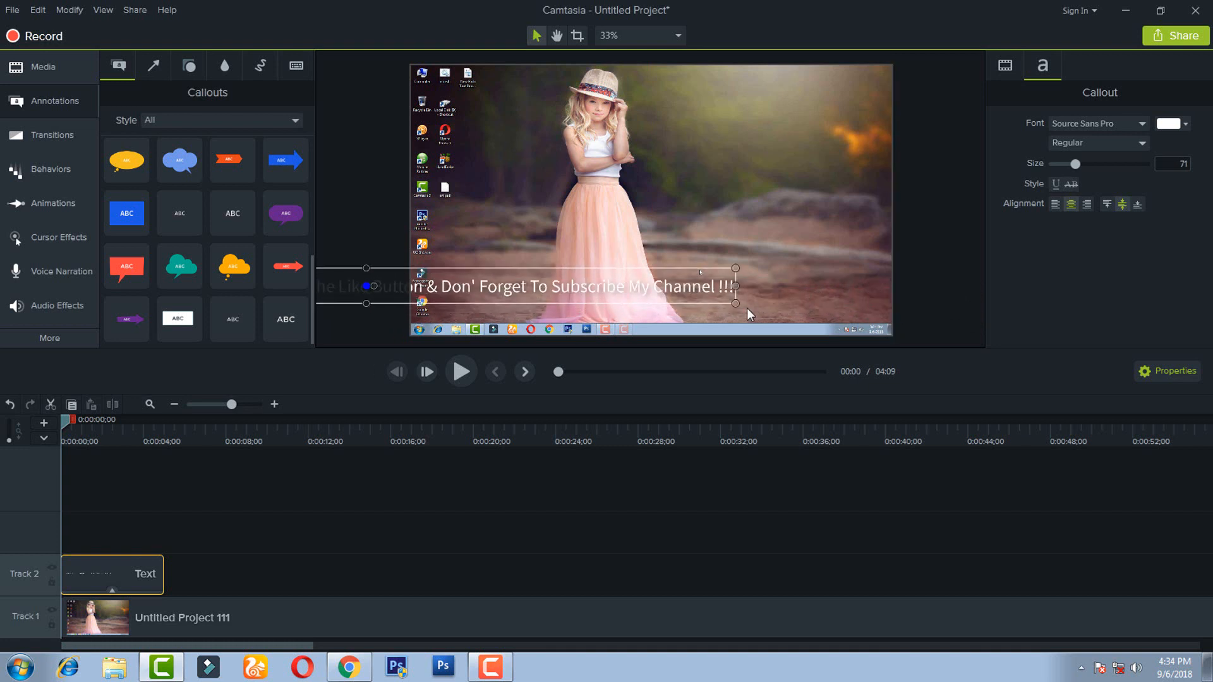
left_click_drag(737, 304, 880, 318)
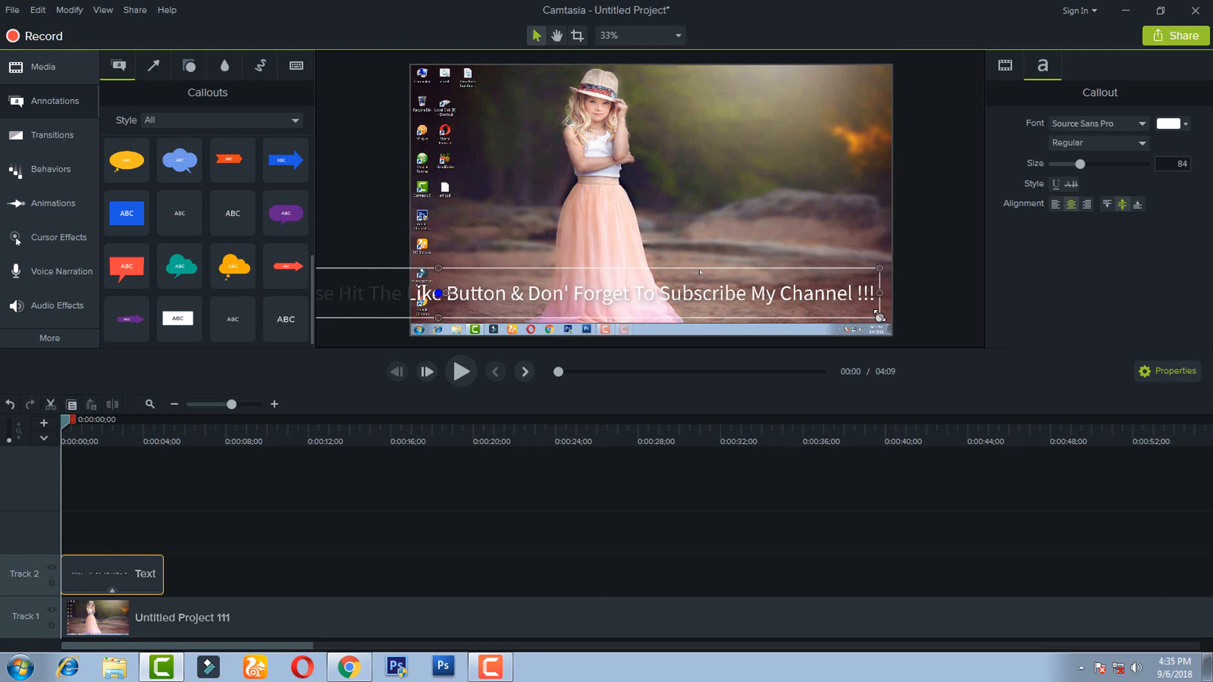
mouse_move(880, 318)
left_mouse_down()
mouse_move(789, 325)
mouse_move(872, 323)
left_mouse_up()
- Move the text callout along the canvas's lower edge until it starts just outside the right edge of the video frame
left_click_drag(648, 301, 919, 281)
mouse_move(341, 282)
left_mouse_down()
mouse_move(774, 299)
mouse_move(663, 319)
mouse_move(618, 305)
mouse_move(788, 301)
left_mouse_up()
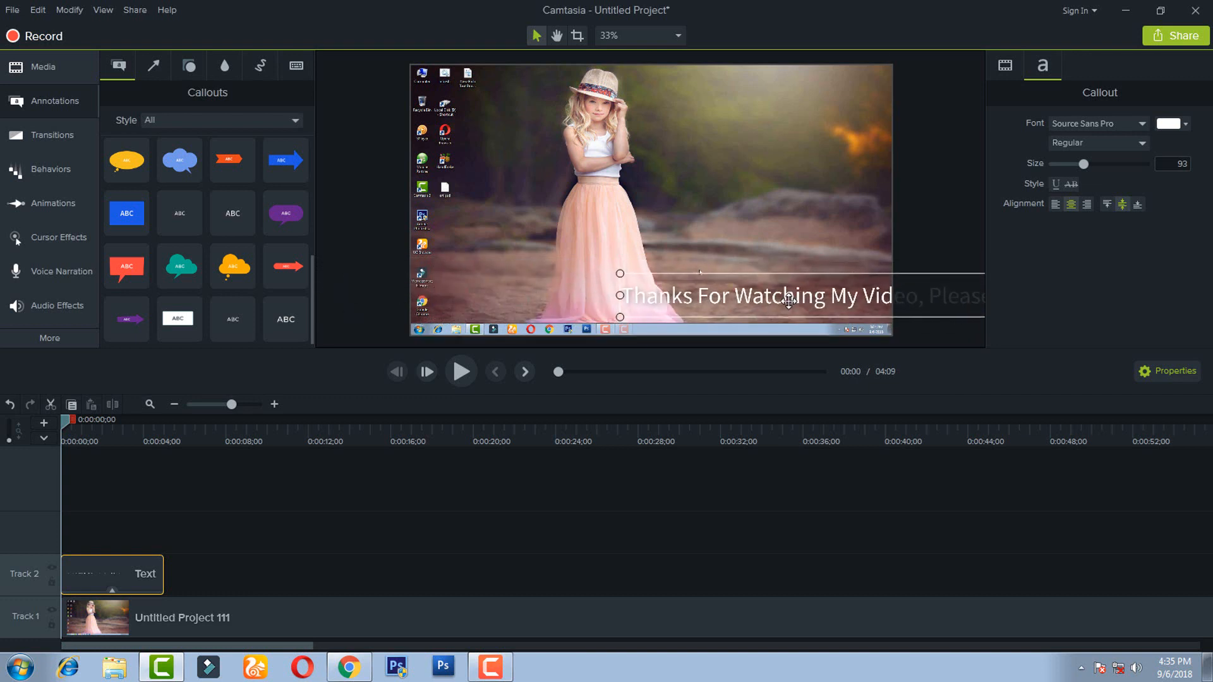
left_click_drag(666, 298, 492, 305)
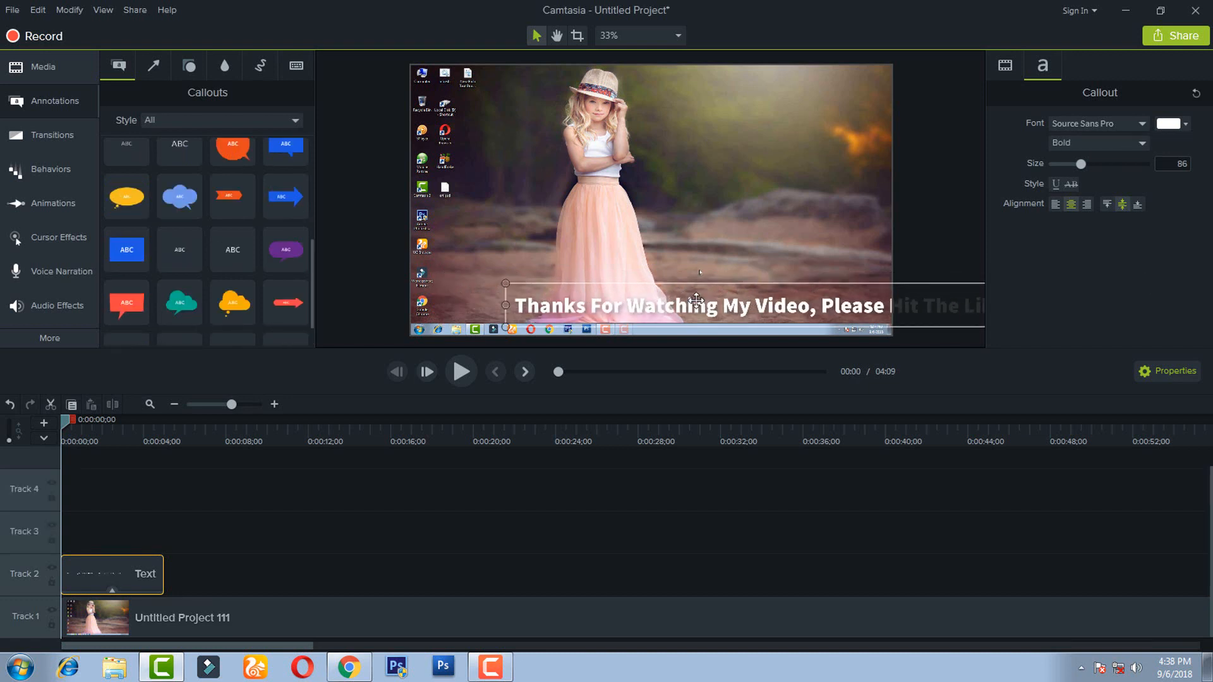
left_click_drag(759, 307, 956, 319)
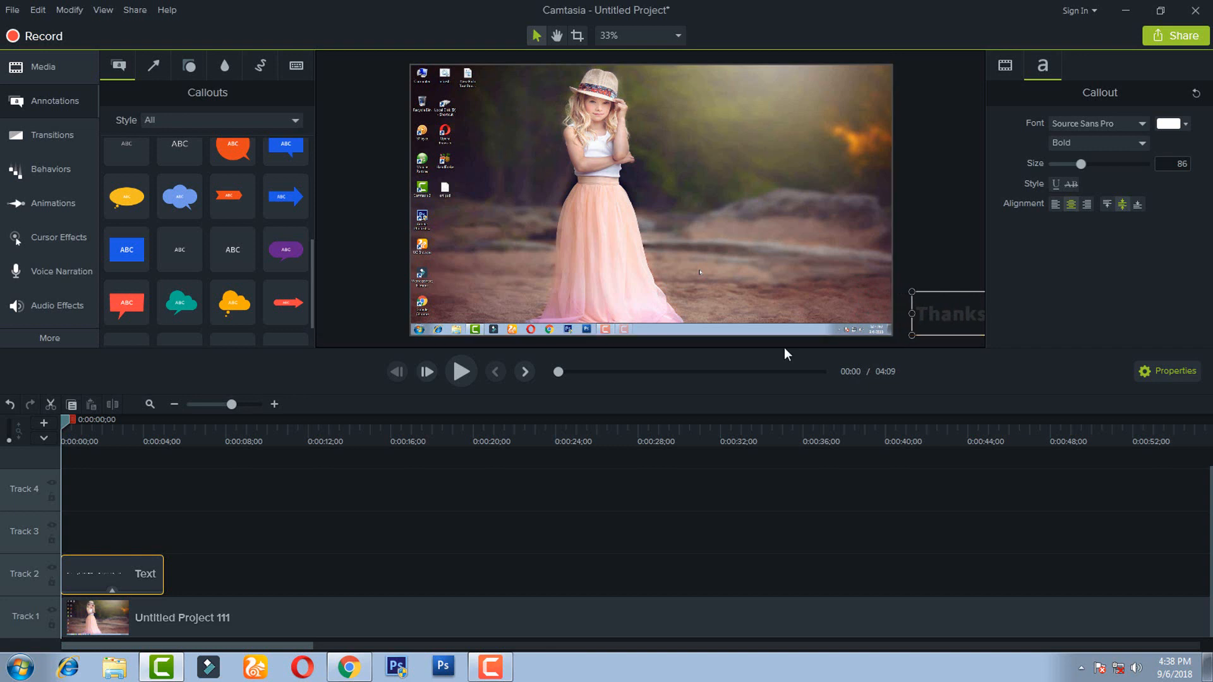
- Add a Custom animation near the start of the text callout clip on Track 2
left_click(44, 103)
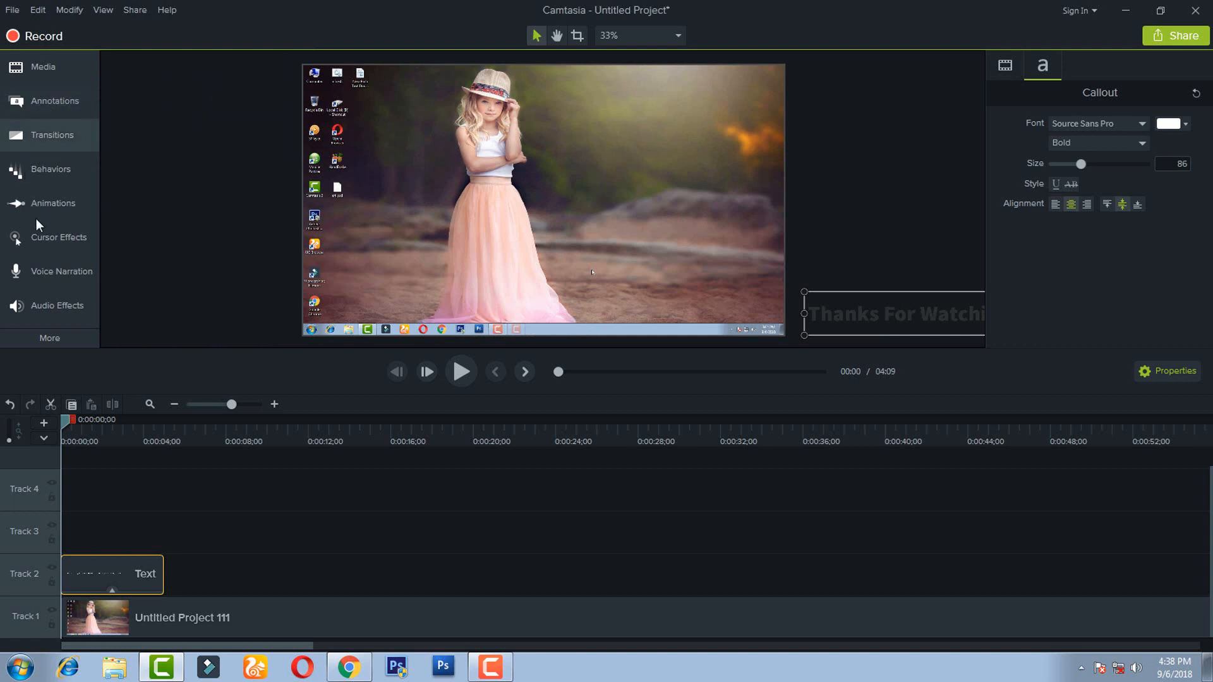
left_click(45, 202)
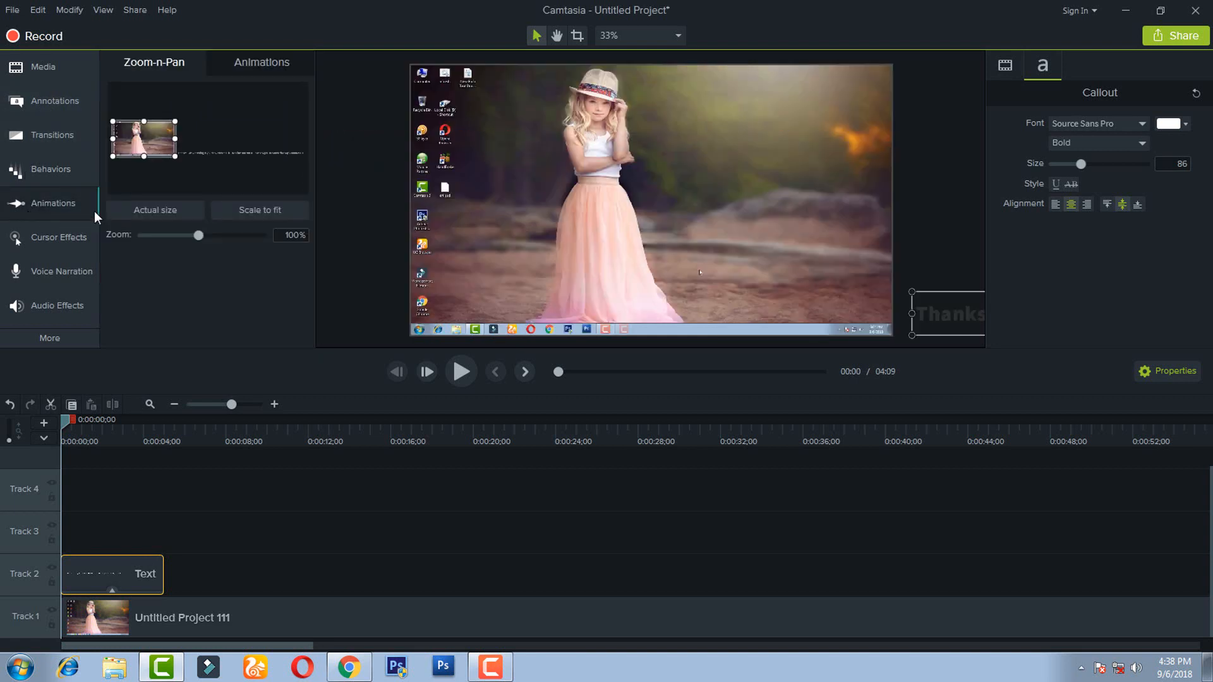
left_click(249, 62)
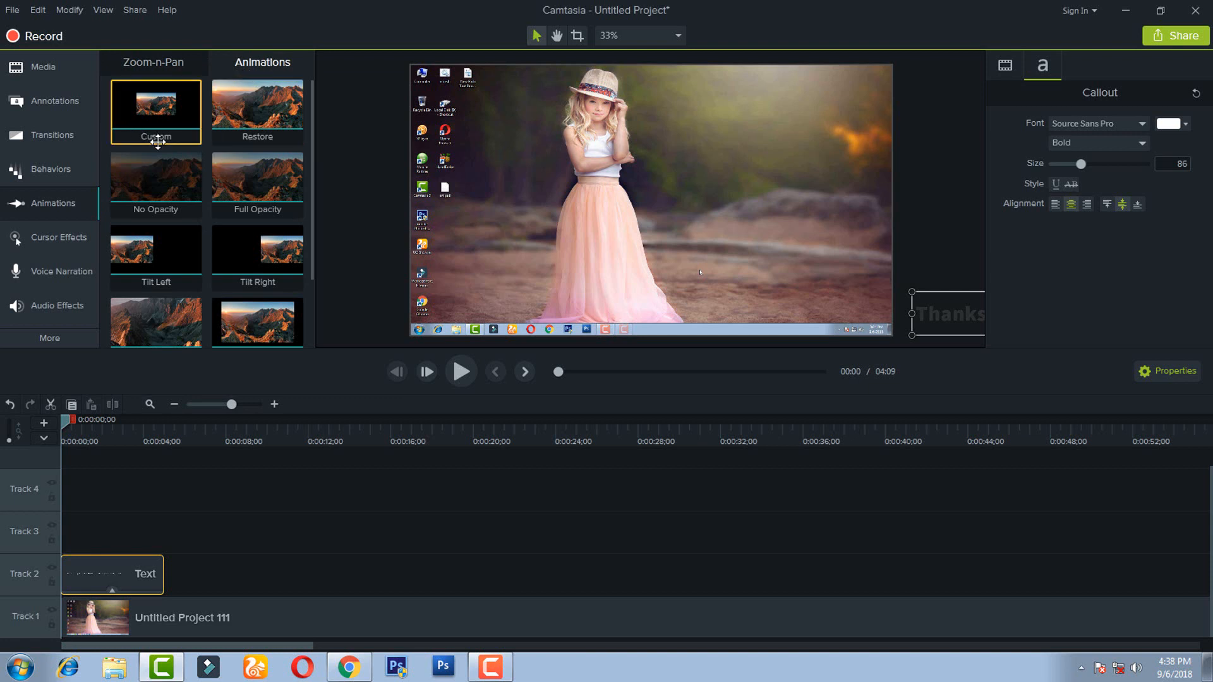
left_click_drag(150, 112, 84, 572)
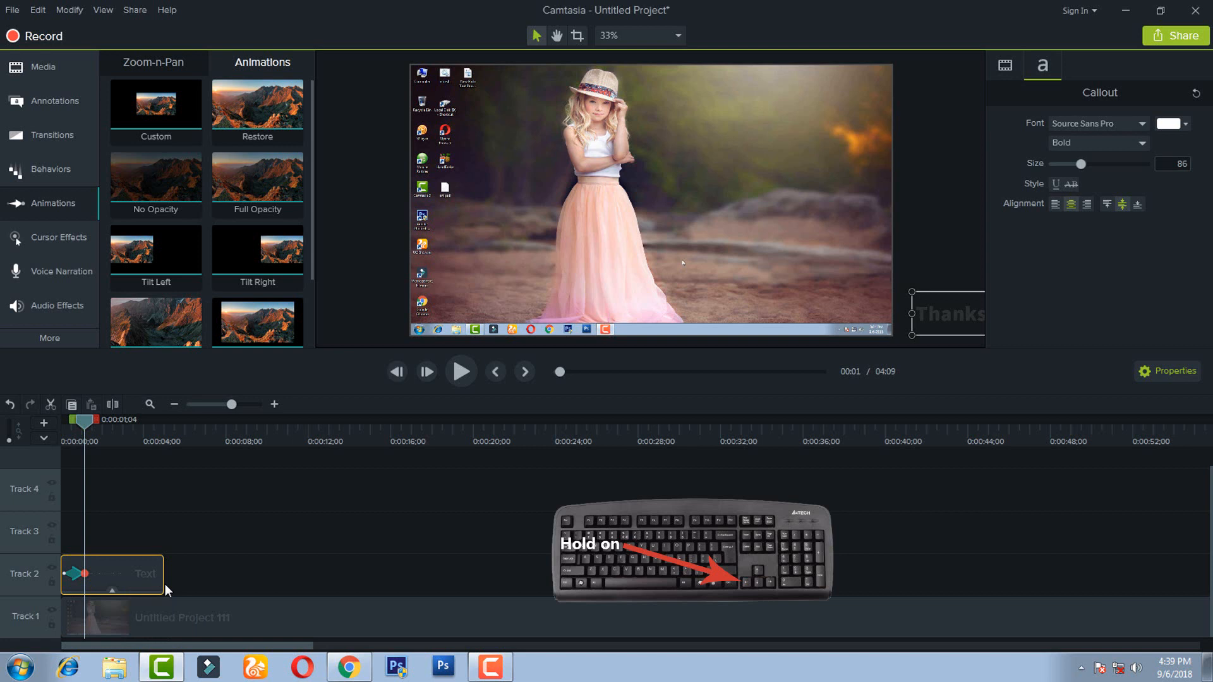
- Shift the text callout straight left along the canvas's lower edge at the animation's end point, carrying its text across and past the frame's left edge
key("Left")
key("Left")
key("Left")
key("Left")
key("Left")
key("Left")
key("Left")
key("Left")
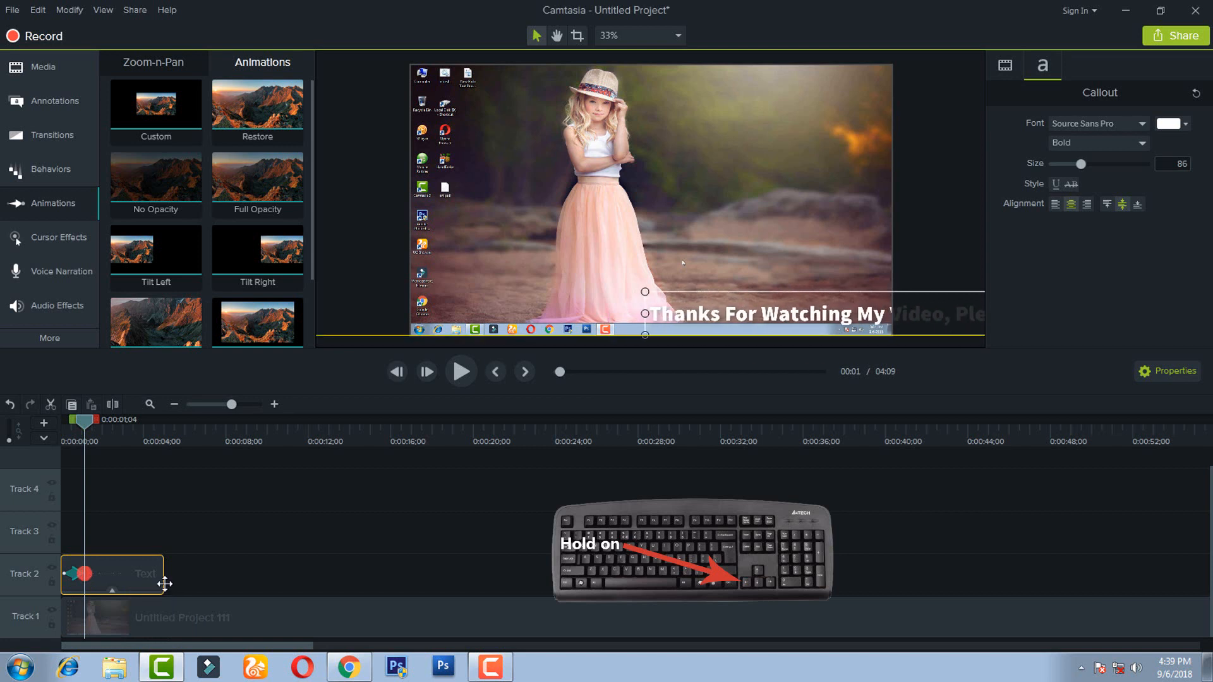
key("Left")
key("Left")
key("Left")
key("Left")
key("Left")
key("Left")
key("Left")
key("Left")
key("Left")
key("Left")
key("Left")
key("Left")
key("Left")
key("Left")
key("Left")
key("Left")
key("Left")
key("Left")
key("Left")
key("Left")
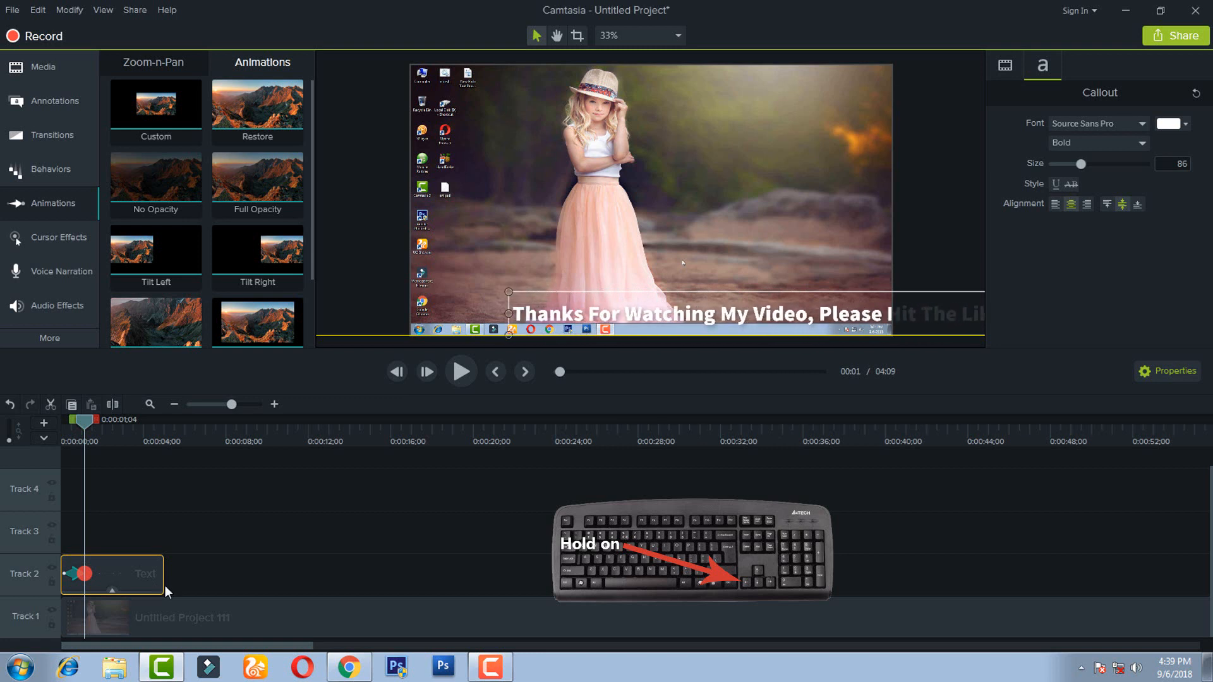
key("Left")
key("Left")
key("Left")
key("Left")
key("Left")
key("Left")
key("Left")
key("Left")
key("Left")
key("Left")
key("Left")
key("Left")
key("Left")
key("Left")
key("Left")
key("Left")
key("Left")
key("Left")
key("Left")
key("Left")
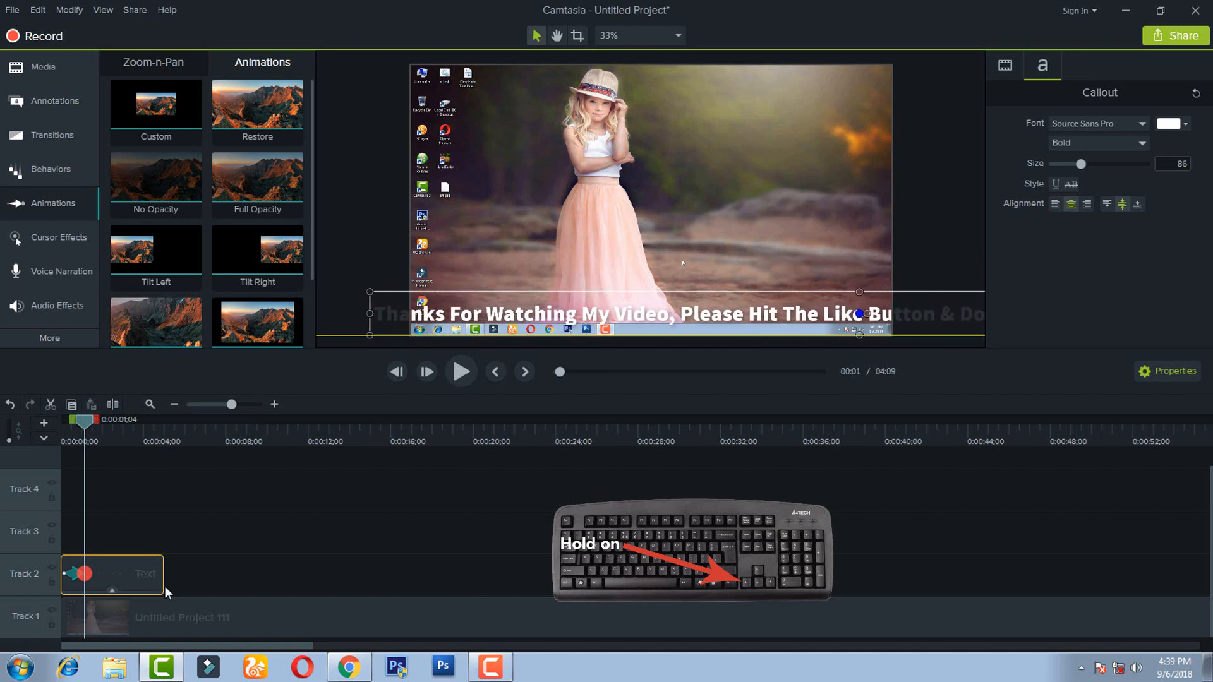
key("Left")
key("Left")
key("Left")
key("Left")
key("Left")
key("Left")
key("Left")
key("Left")
key("Left")
key("Left")
key("Left")
key("Left")
key("Left")
key("Left")
key("Left")
key("Left")
key("Left")
key("Left")
key("Left")
key("Left")
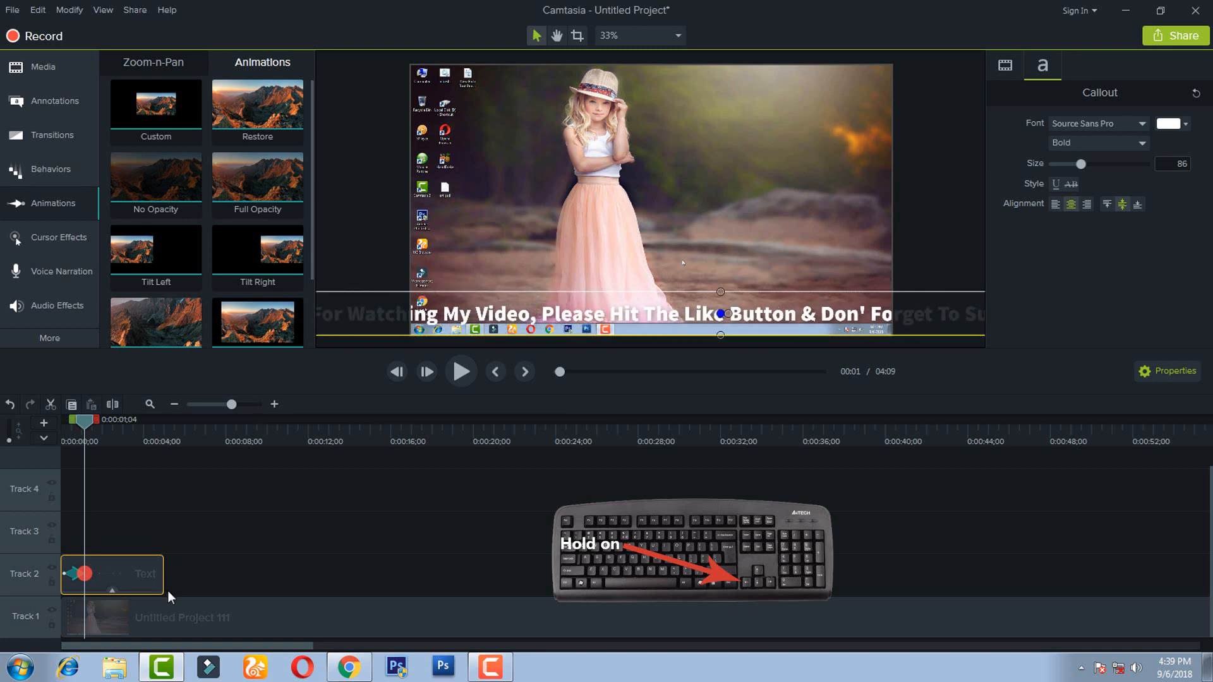
key("Left")
key("Left")
key("Left")
key("Left")
key("Left")
key("Left")
key("Left")
key("Left")
key("Left")
key("Left")
key("Left")
key("Left")
key("Left")
key("Left")
key("Left")
key("Left")
key("Left")
key("Left")
key("Left")
key("Left")
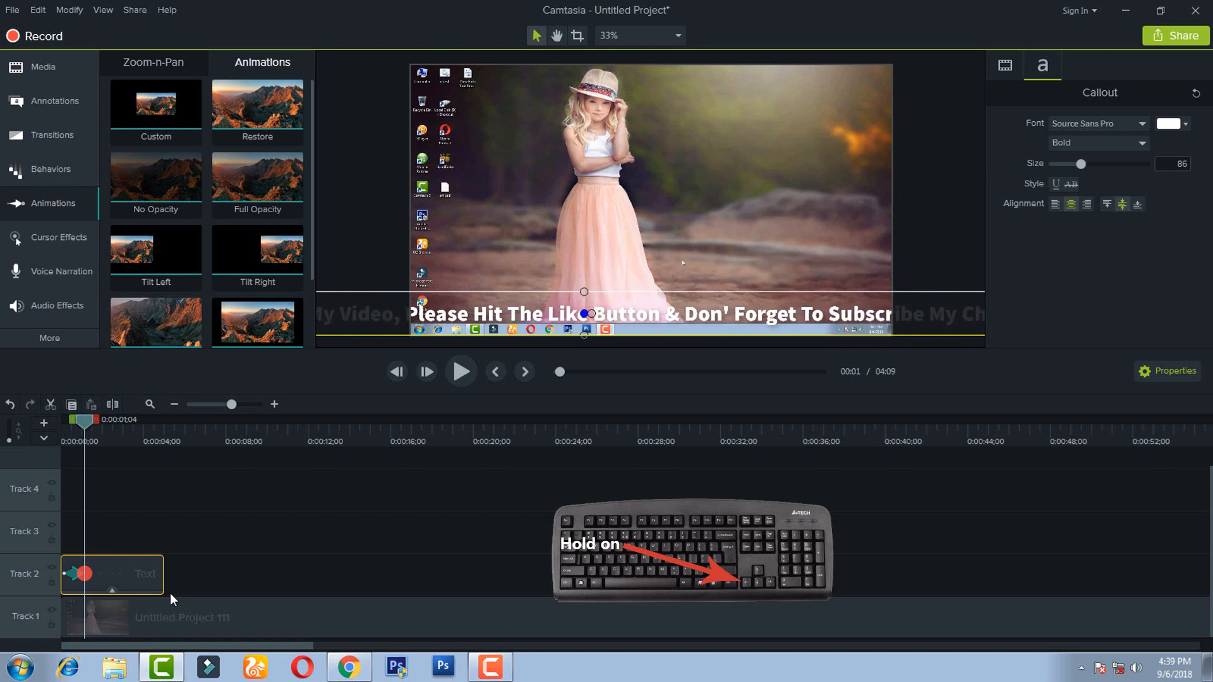
key("Left")
key("Left")
key("Left")
key("Left")
key("Left")
key("Left")
key("Left")
key("Left")
key("Left")
key("Left")
key("Left")
key("Left")
key("Left")
key("Left")
key("Left")
key("Left")
key("Left")
key("Left")
key("Left")
key("Left")
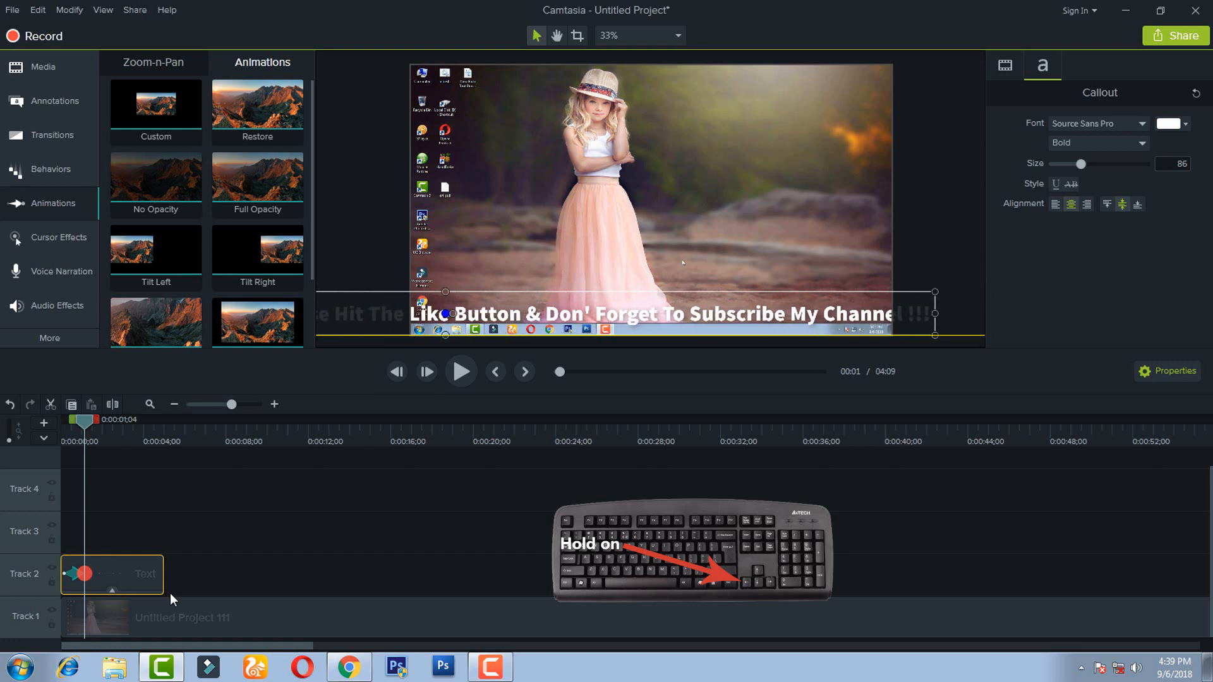
key("Left")
key("Left")
key("Left")
key("Left")
key("Left")
key("Left")
key("Left")
key("Left")
key("Left")
key("Left")
key("Left")
key("Left")
key("Left")
key("Left")
key("Left")
key("Left")
key("Left")
key("Left")
key("Left")
key("Left")
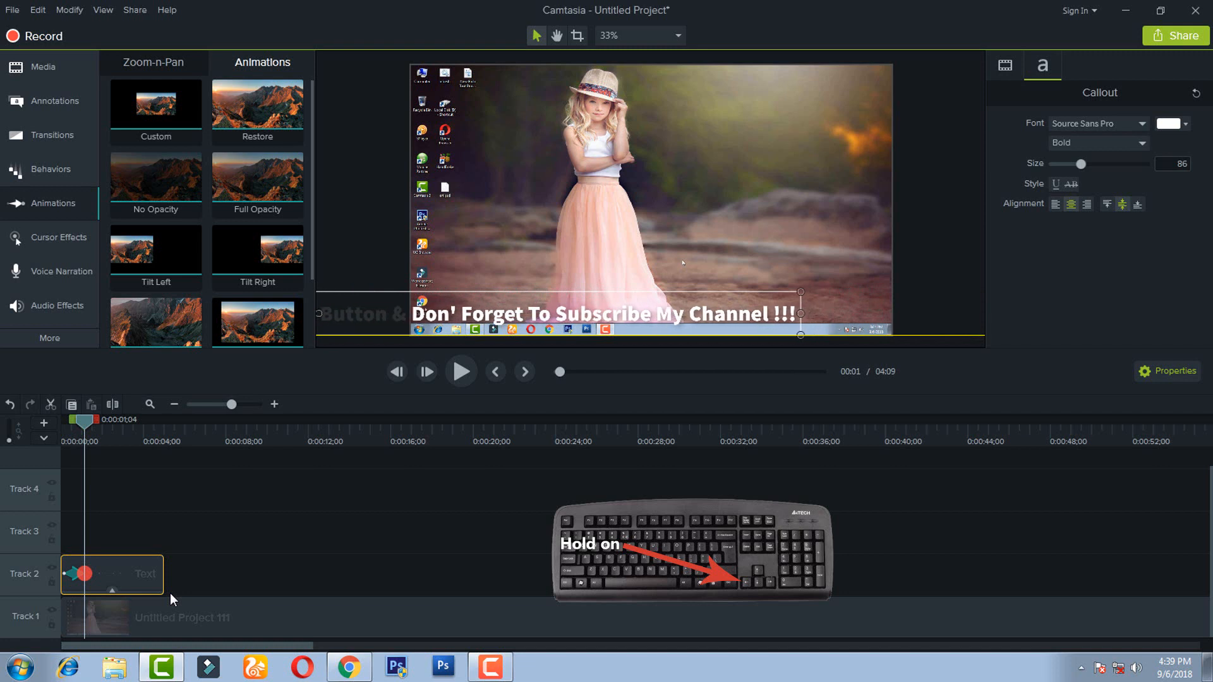
key("Left")
key("Left")
key("Left")
key("Left")
key("Left")
key("Left")
key("Left")
key("Left")
key("Left")
key("Left")
key("Left")
key("Left")
key("Left")
key("Left")
key("Left")
key("Left")
key("Left")
key("Left")
key("Left")
key("Left")
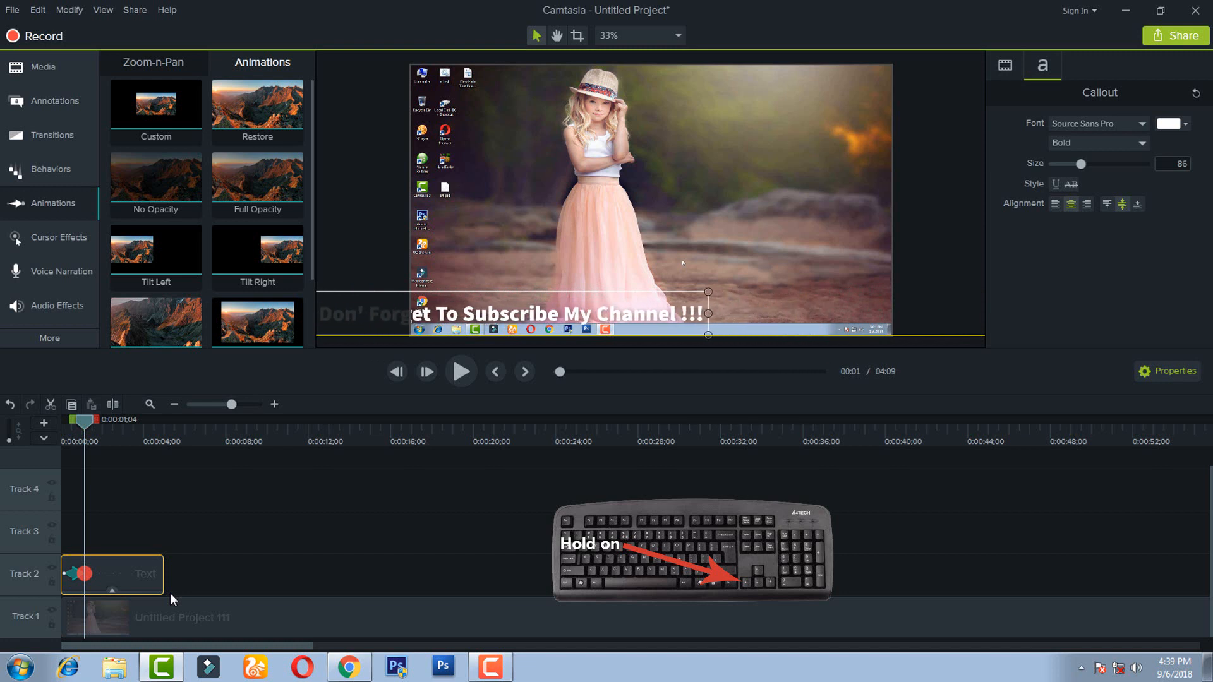
- Nudge the text callout farther left along the lower edge until its right end lies fully outside the video frame's left edge
key("Left")
key("Left")
key("Left")
key("Left")
key("Left")
key("Left")
key("Left")
key("Left")
key("Left")
key("Left")
key("Left")
key("Left")
key("Left")
key("Left")
key("Left")
key("Left")
key("Left")
key("Left")
key("Left")
key("Left")
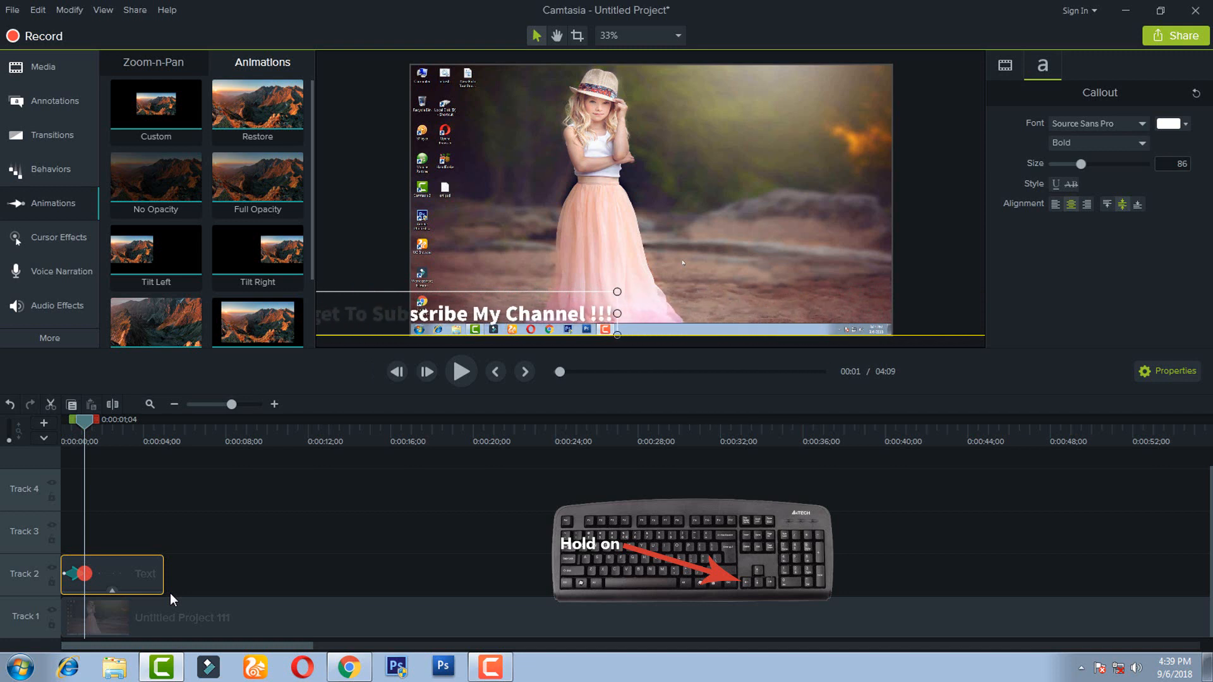
key("Left")
key("Left")
key("Left")
key("Left")
key("Left")
key("Left")
key("Left")
key("Left")
key("Left")
key("Left")
key("Left")
key("Left")
key("Left")
key("Left")
key("Left")
key("Left")
key("Left")
key("Left")
key("Left")
key("Left")
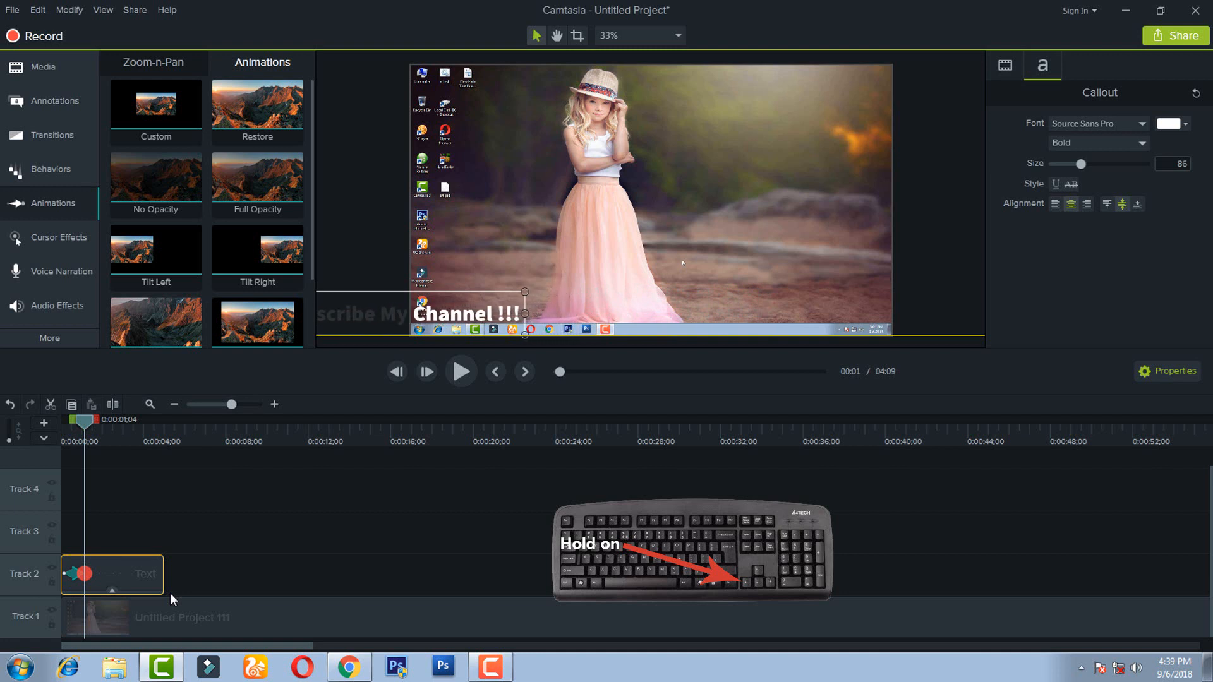
key("Left")
key("Left")
key("Left")
key("Left")
key("Left")
key("Left")
key("Left")
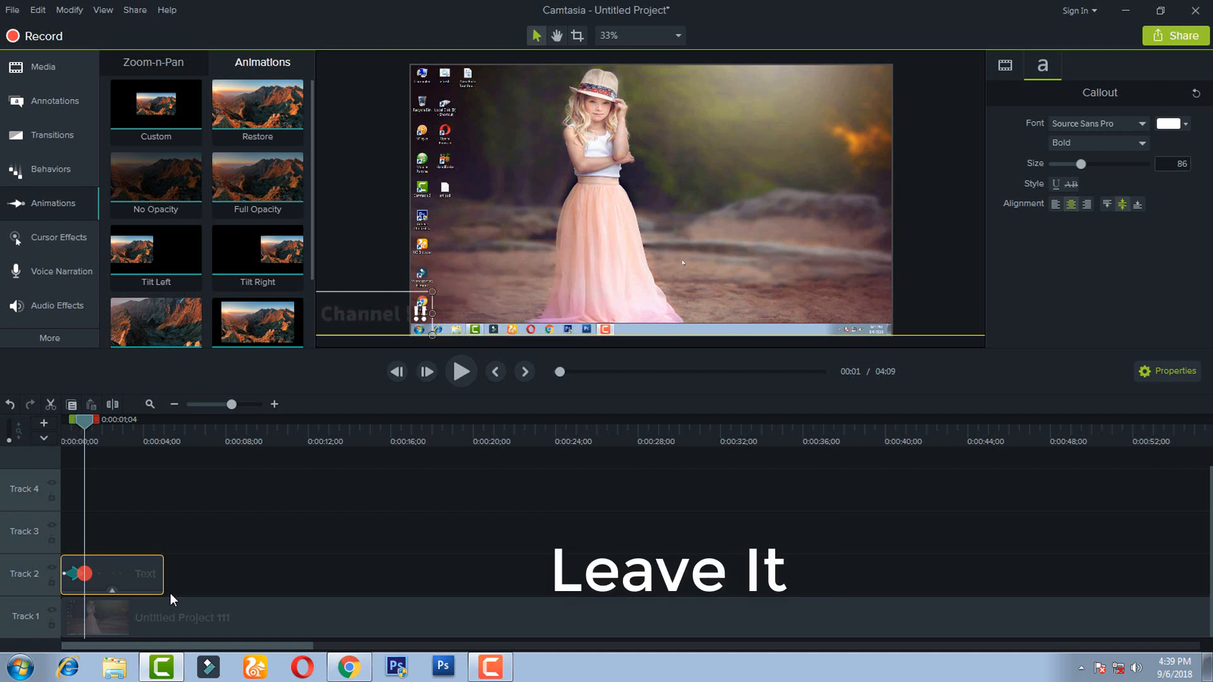
key("Left")
key("Left")
key("Left")
key("Left")
key("Left")
key("Left")
key("Left")
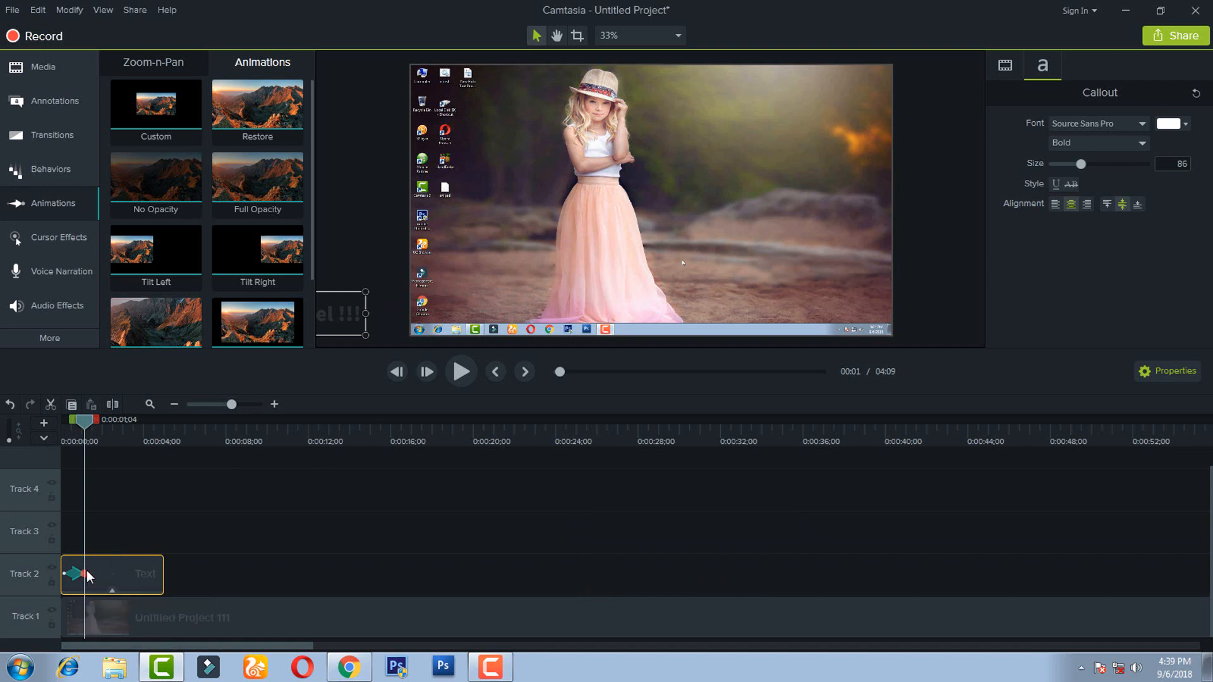
- Stretch the animation to the end of the text clip on Track 2 and preview the scroll from the timeline's start
left_click_drag(86, 573, 166, 574)
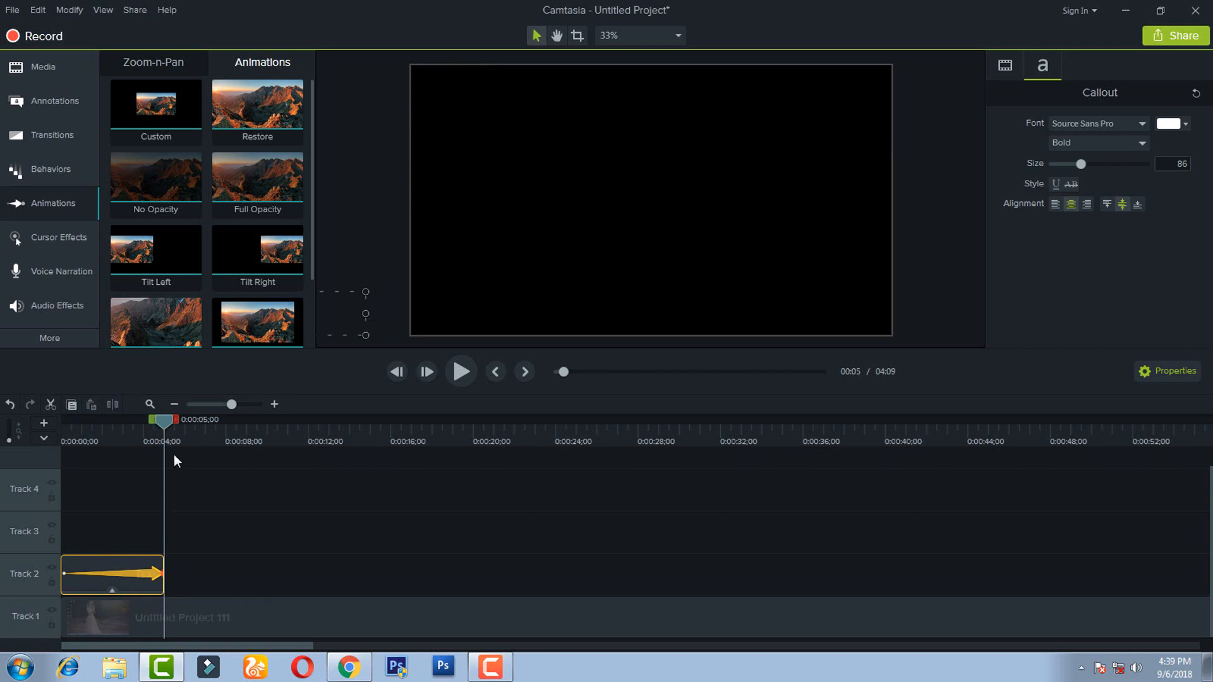
left_click_drag(162, 424, 6, 454)
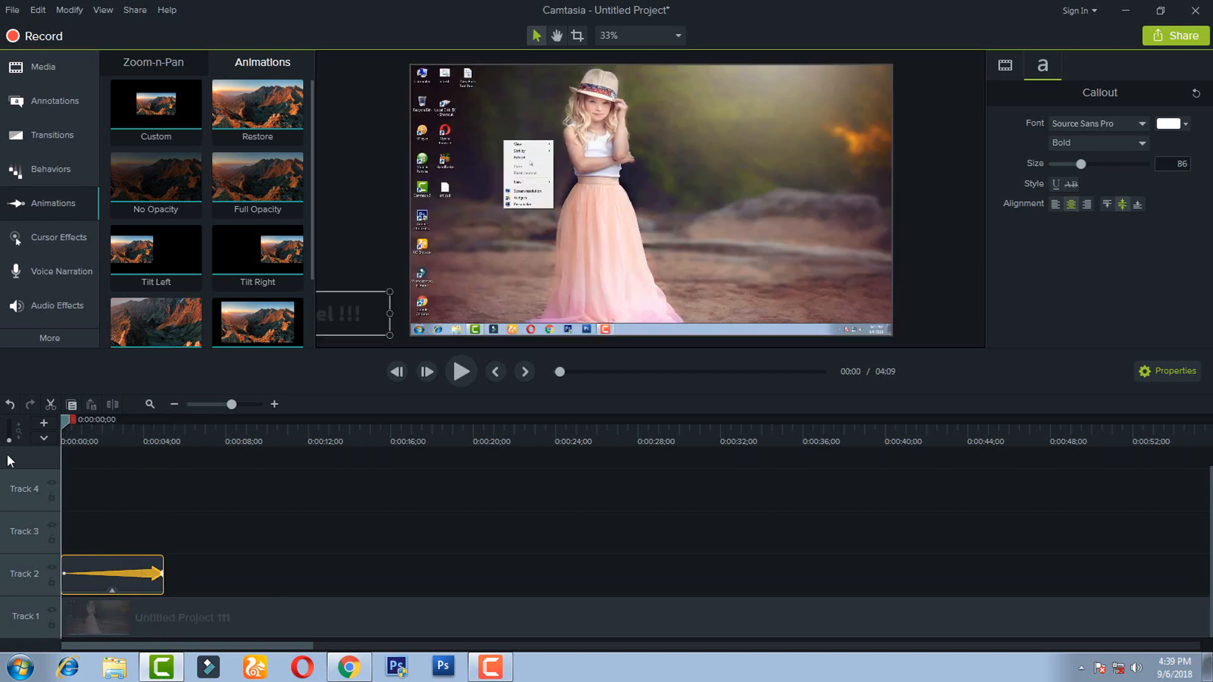
left_click(460, 371)
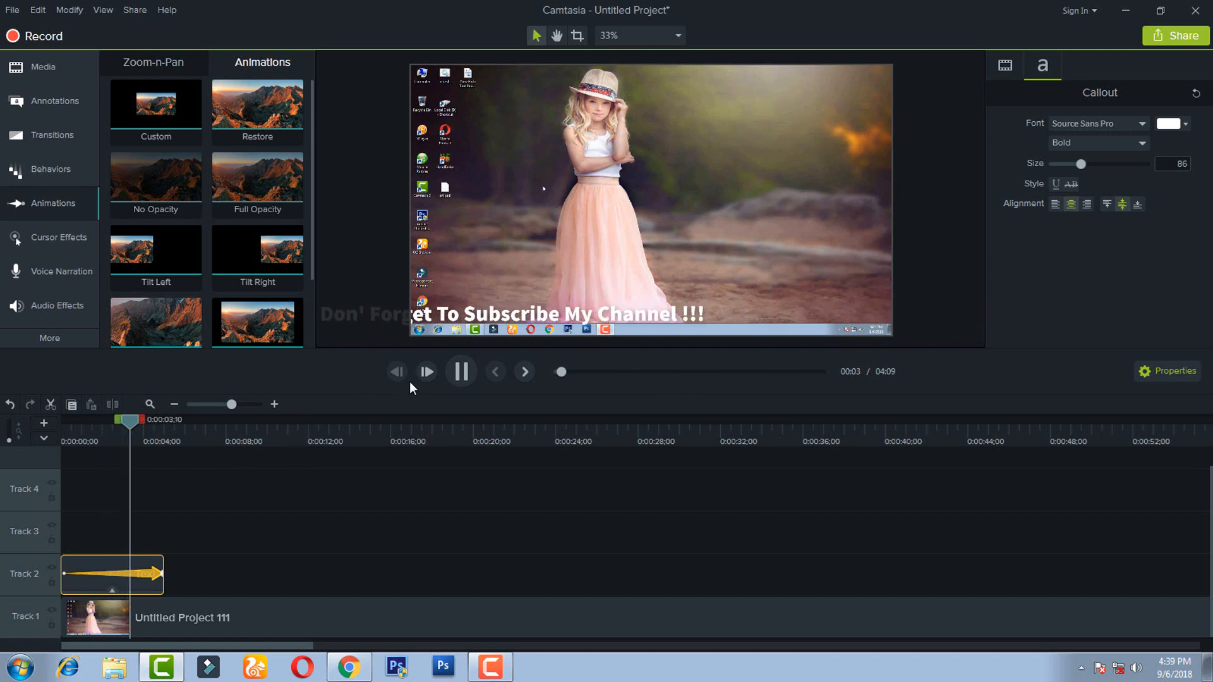
left_click(463, 372)
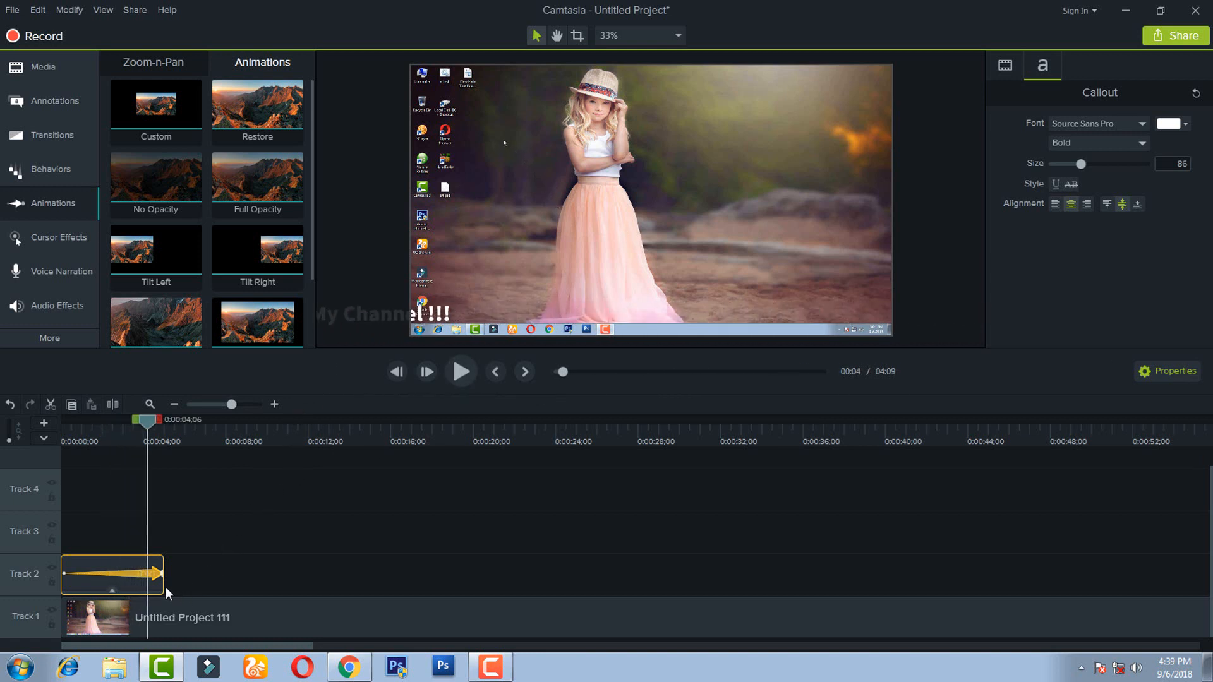
- Lengthen the text callout clip on Track 2 to about 43 seconds
left_click_drag(164, 586, 625, 580)
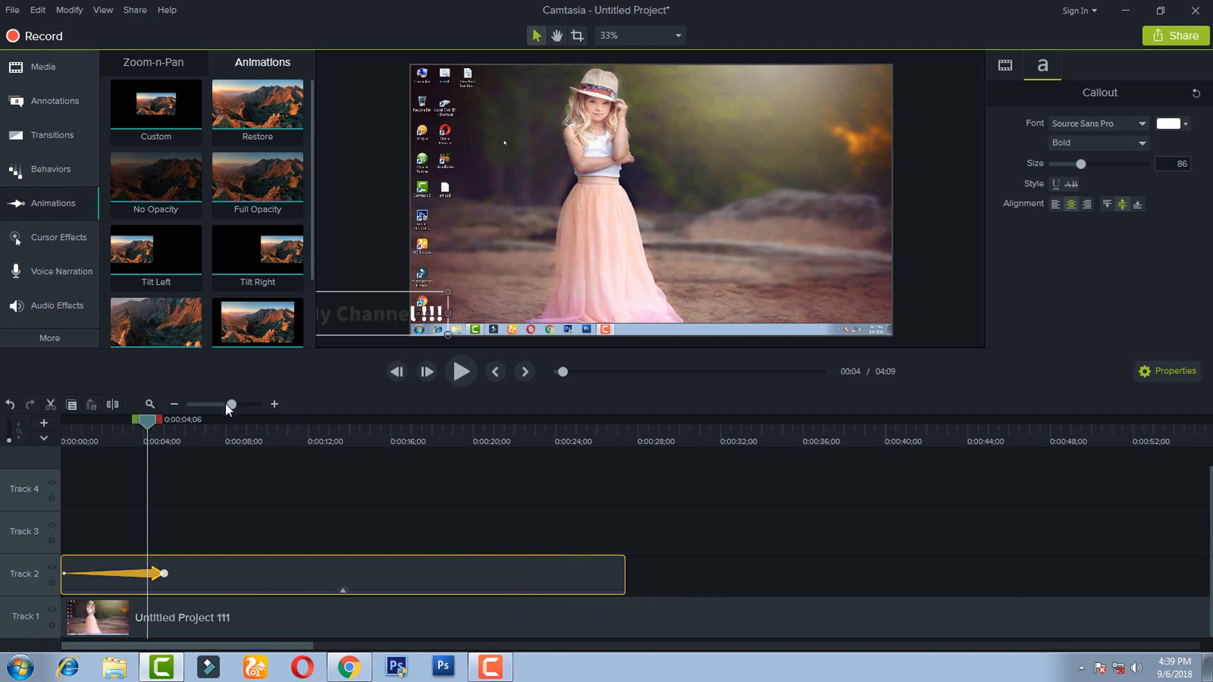
left_click(226, 404)
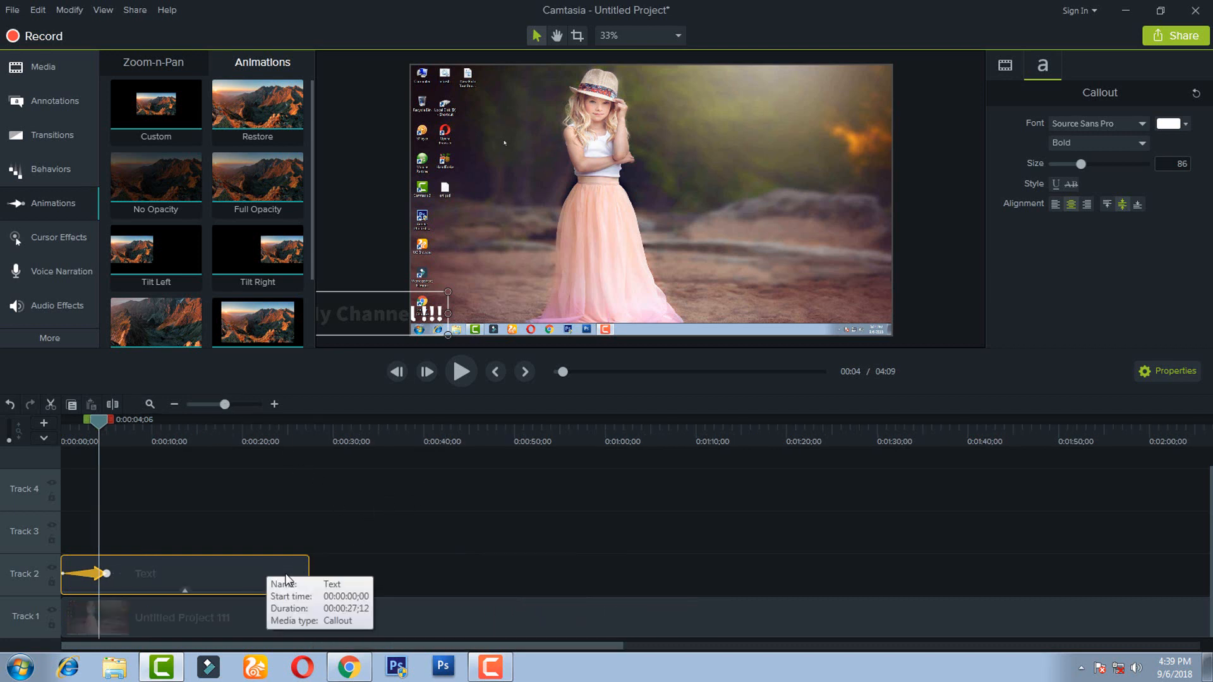
left_click_drag(308, 583, 189, 583)
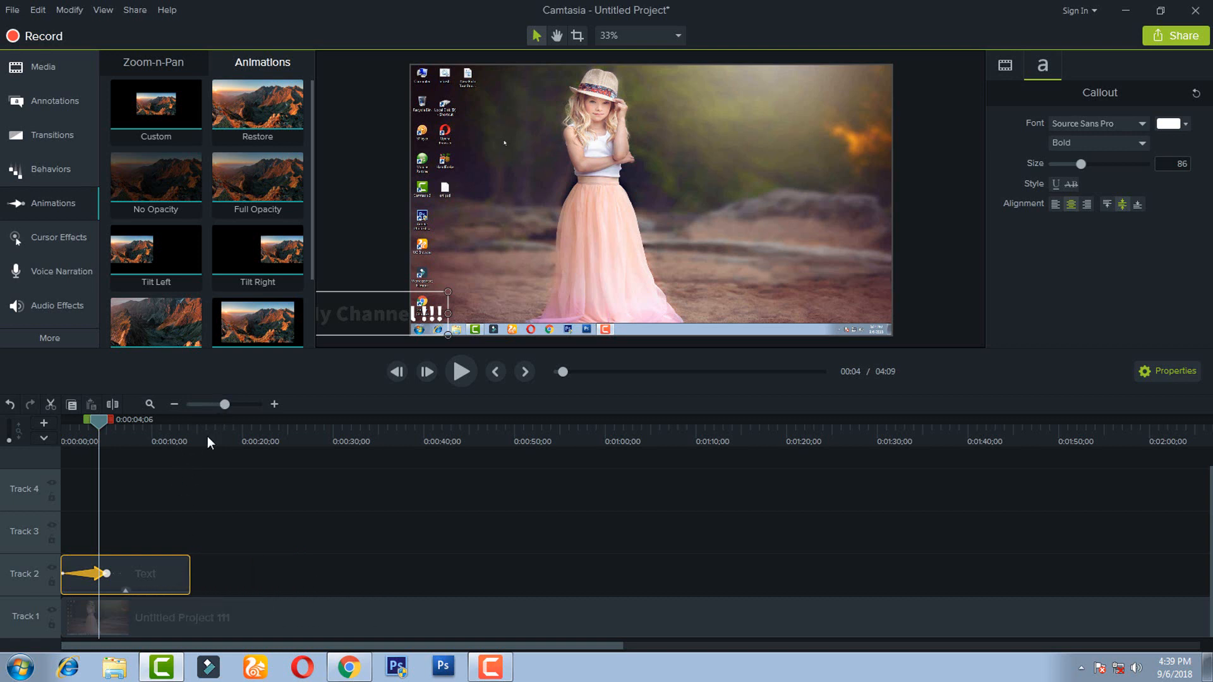
left_click(233, 403)
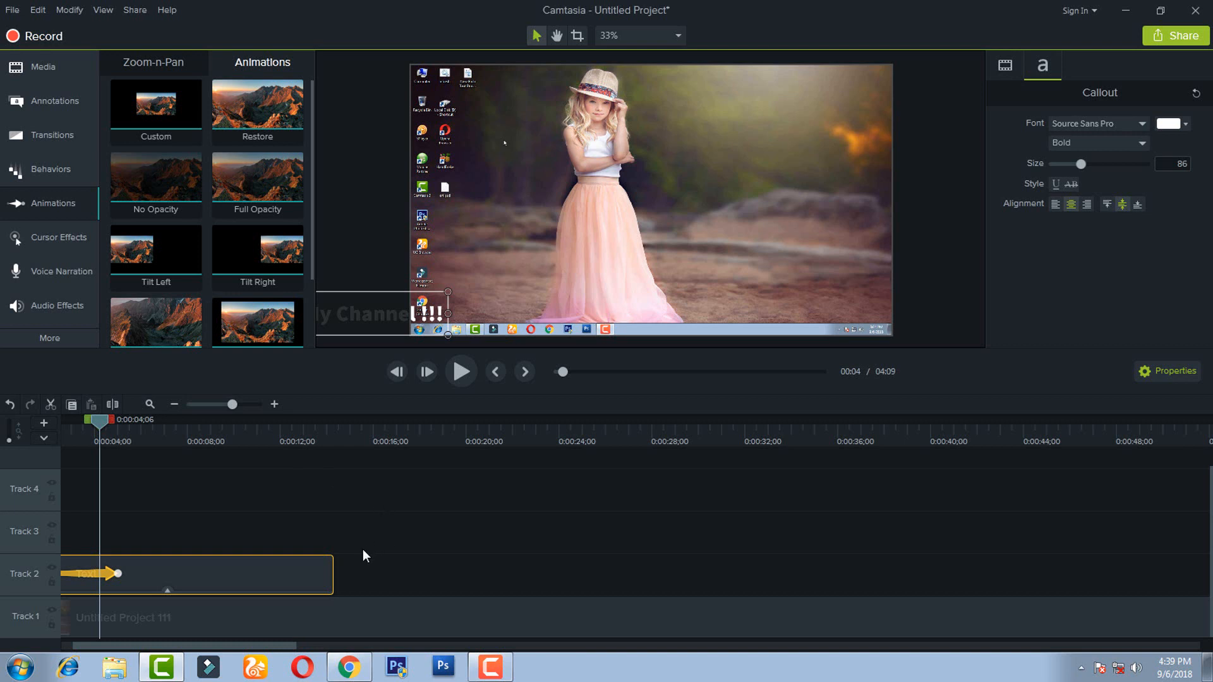
key("ctrl+z")
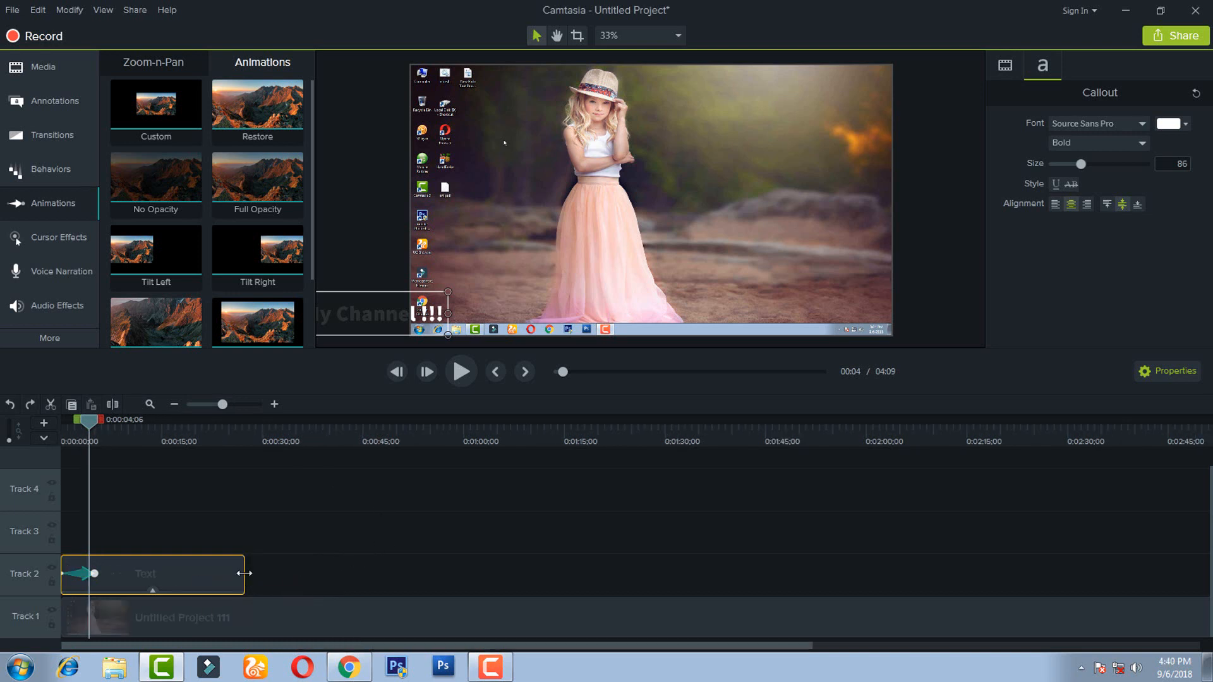
left_click_drag(246, 574, 351, 562)
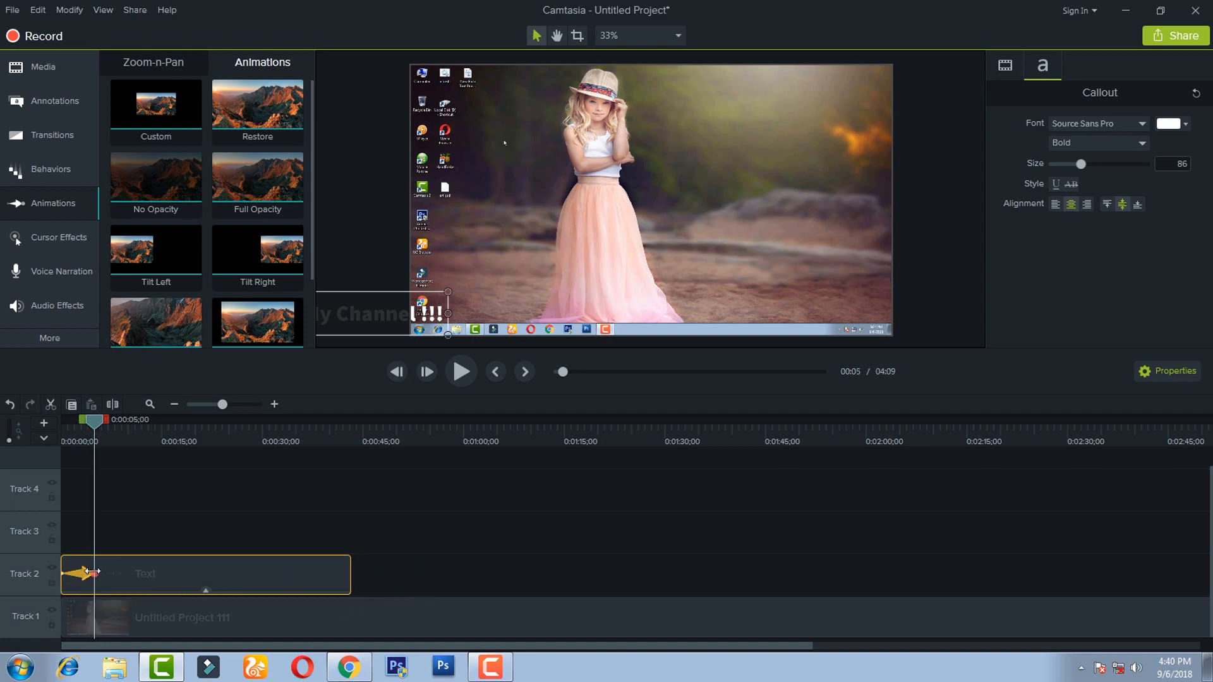
- Stretch the animation to the end of the lengthened text clip and play back the slower scroll from the start
left_click_drag(93, 572, 360, 556)
left_click_drag(355, 419, 13, 443)
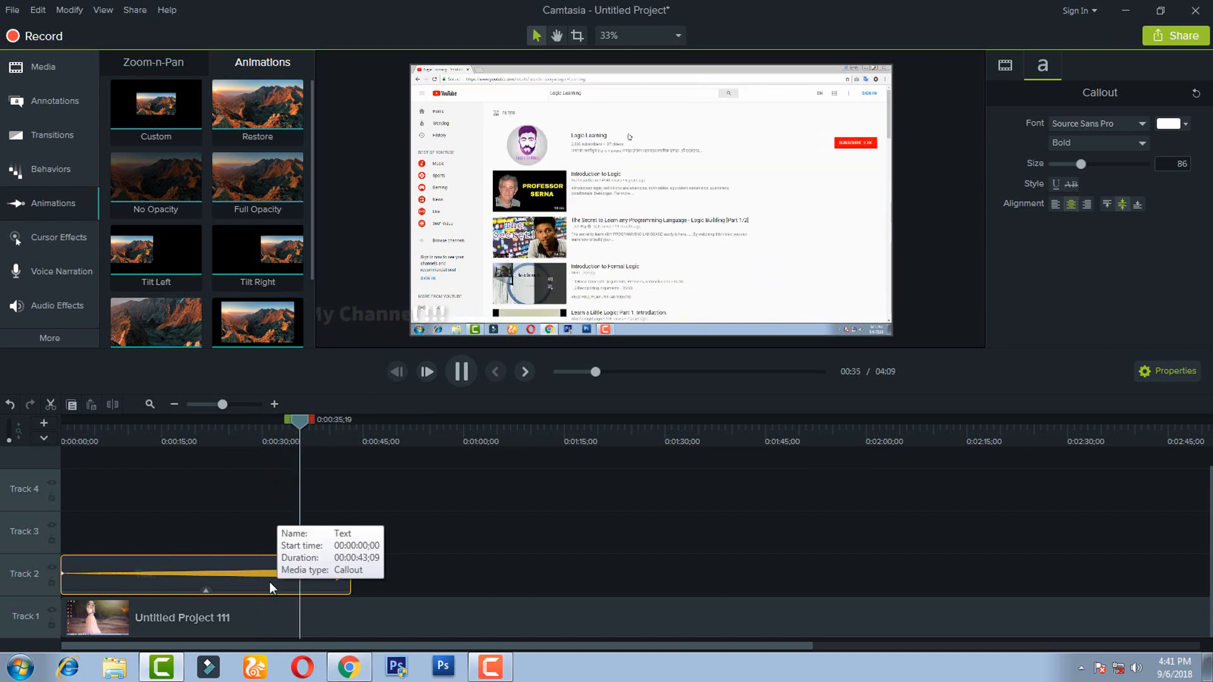
left_click(461, 372)
left_click_drag(312, 429, 125, 458)
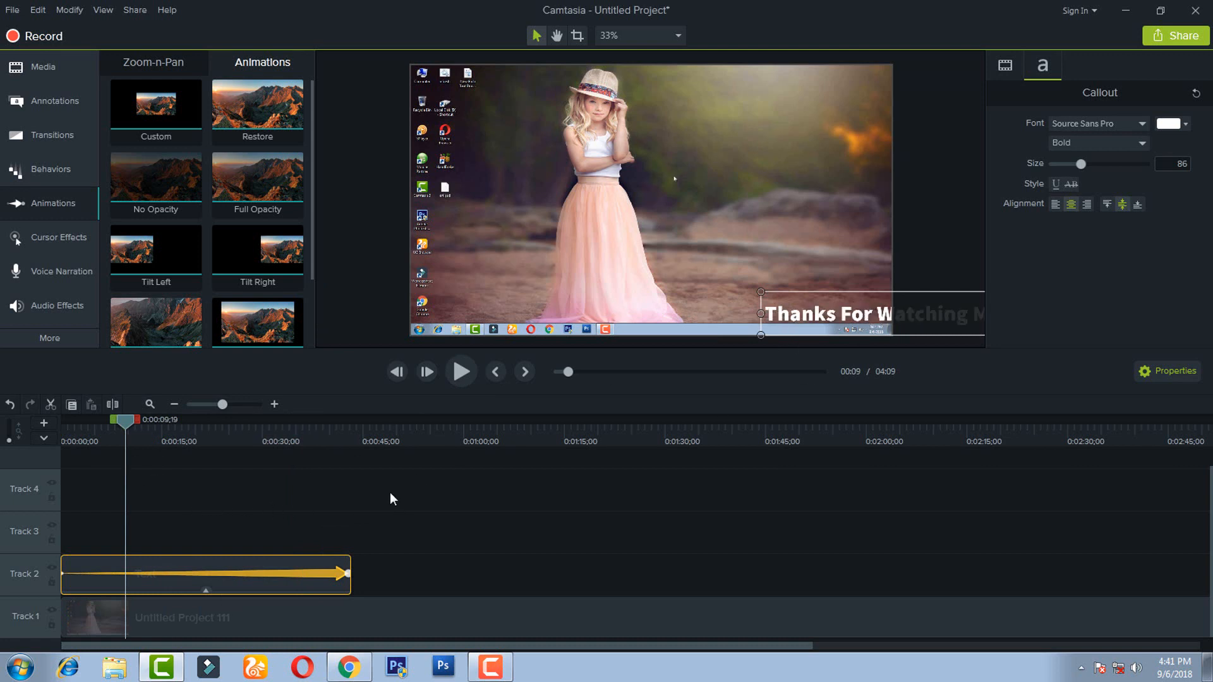
- Delete the text clip's animation and fit the callout inside the frame as one centred line at size 34 near the lower edge
right_click(318, 575)
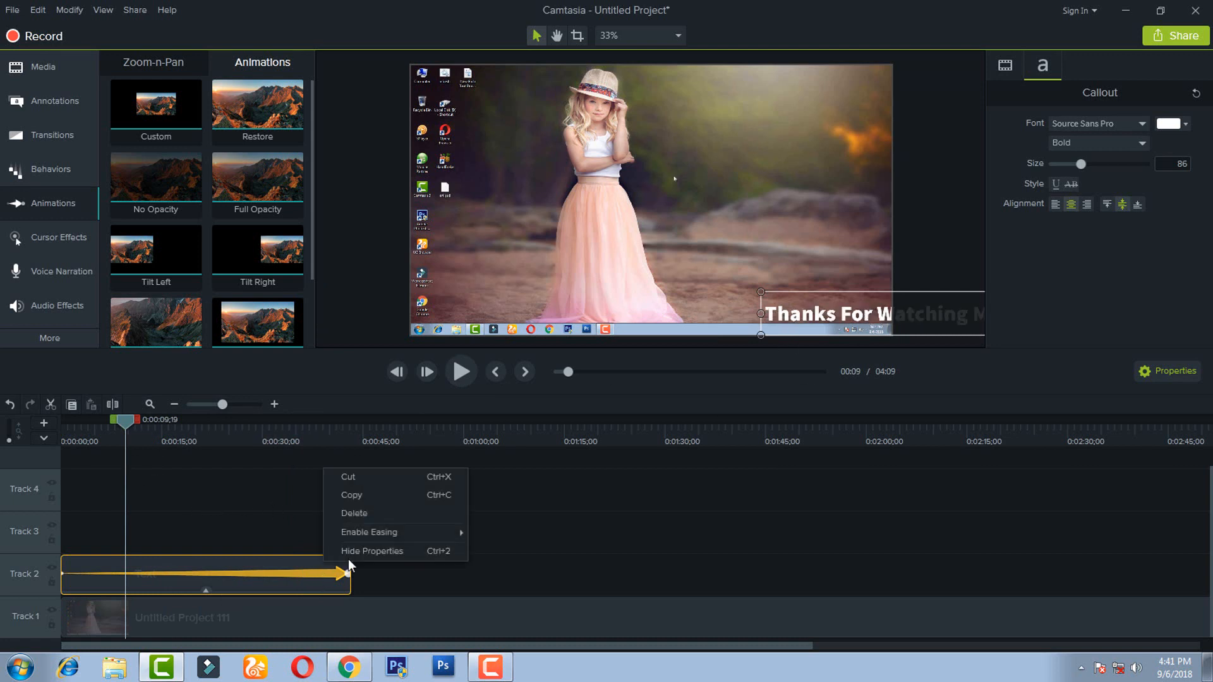
left_click(361, 513)
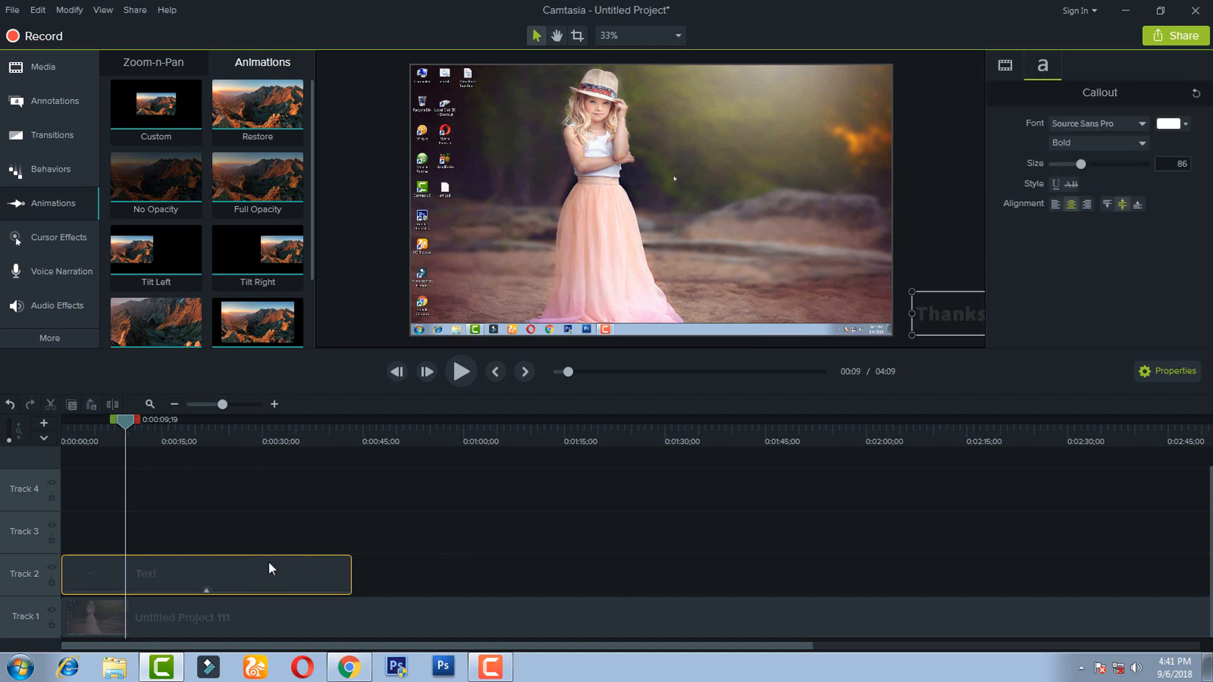
left_click_drag(944, 322, 717, 265)
left_click_drag(860, 253, 584, 258)
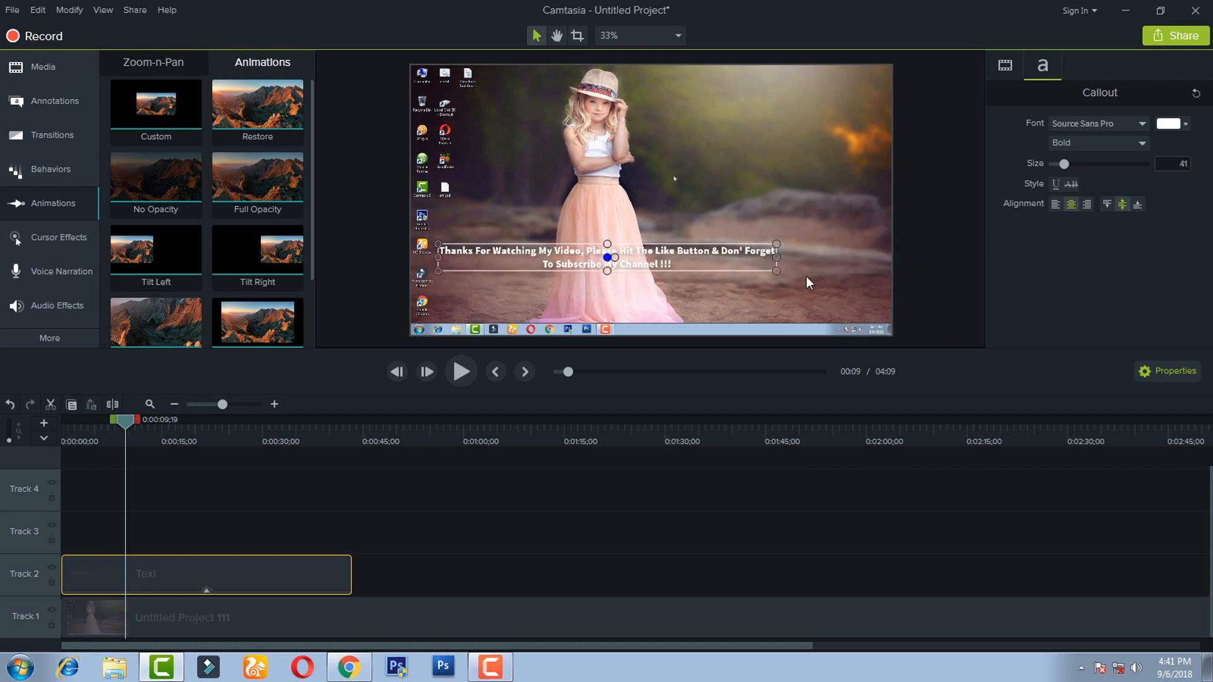
left_click_drag(779, 271, 829, 260)
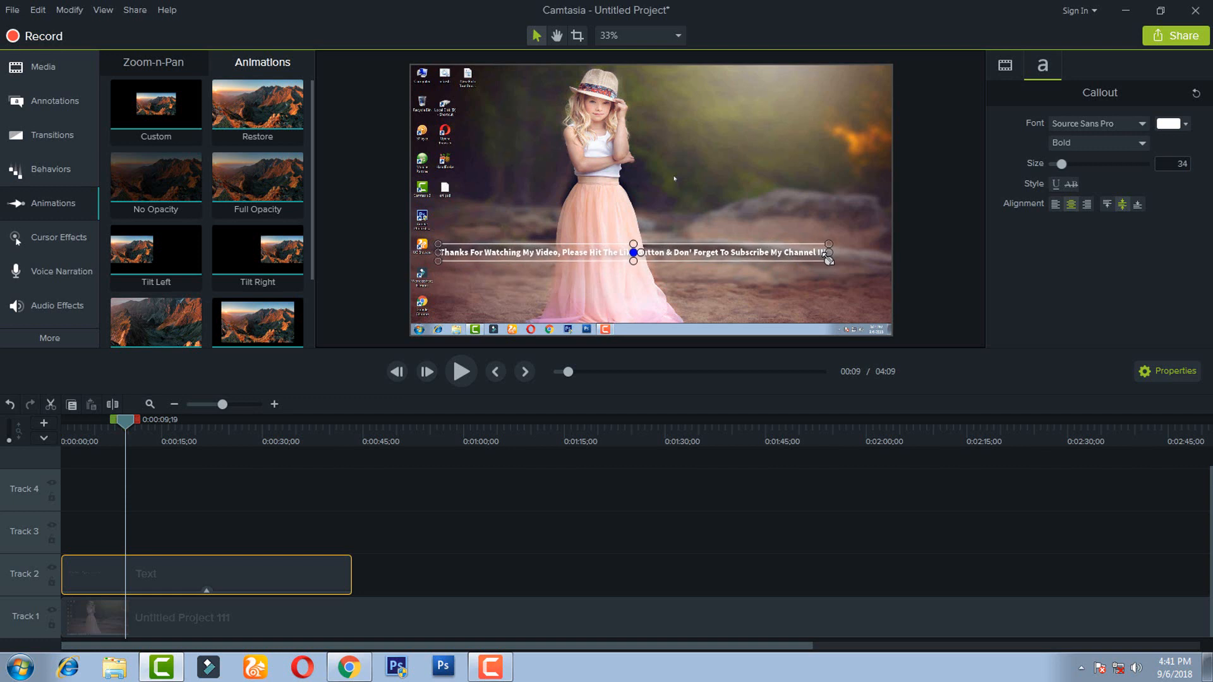
left_click_drag(739, 252, 752, 298)
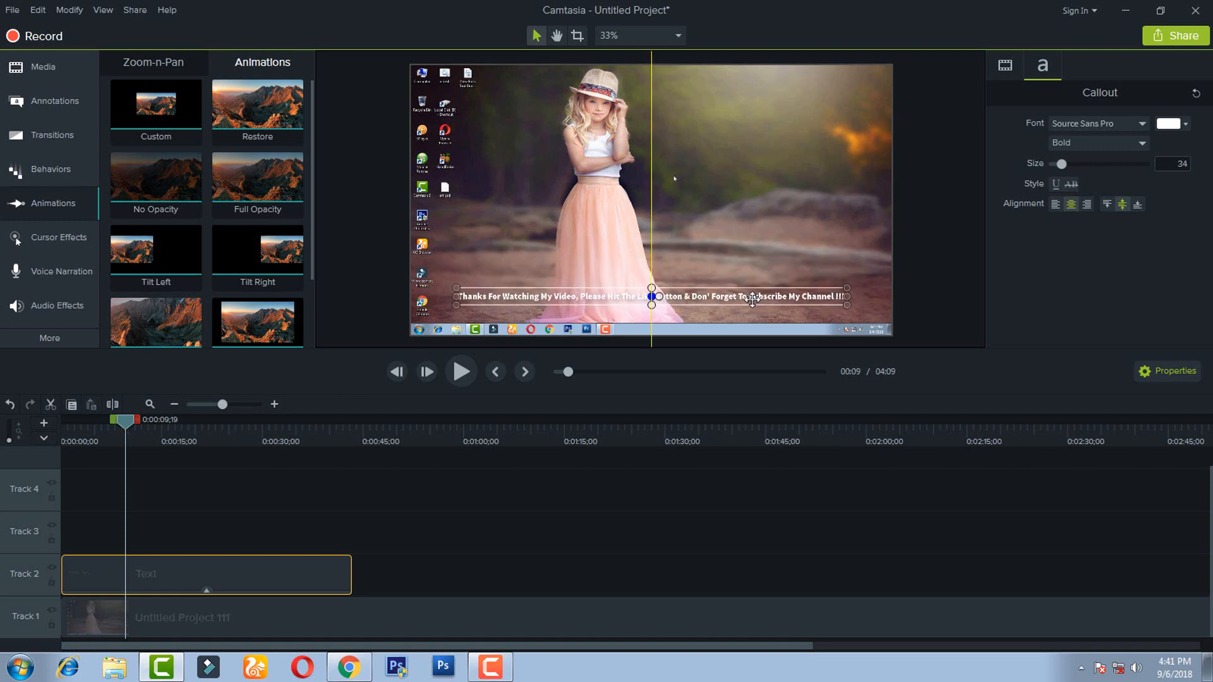
- Add a blue rectangle callout to the middle of the canvas and clear its ABC placeholder text
left_click(48, 98)
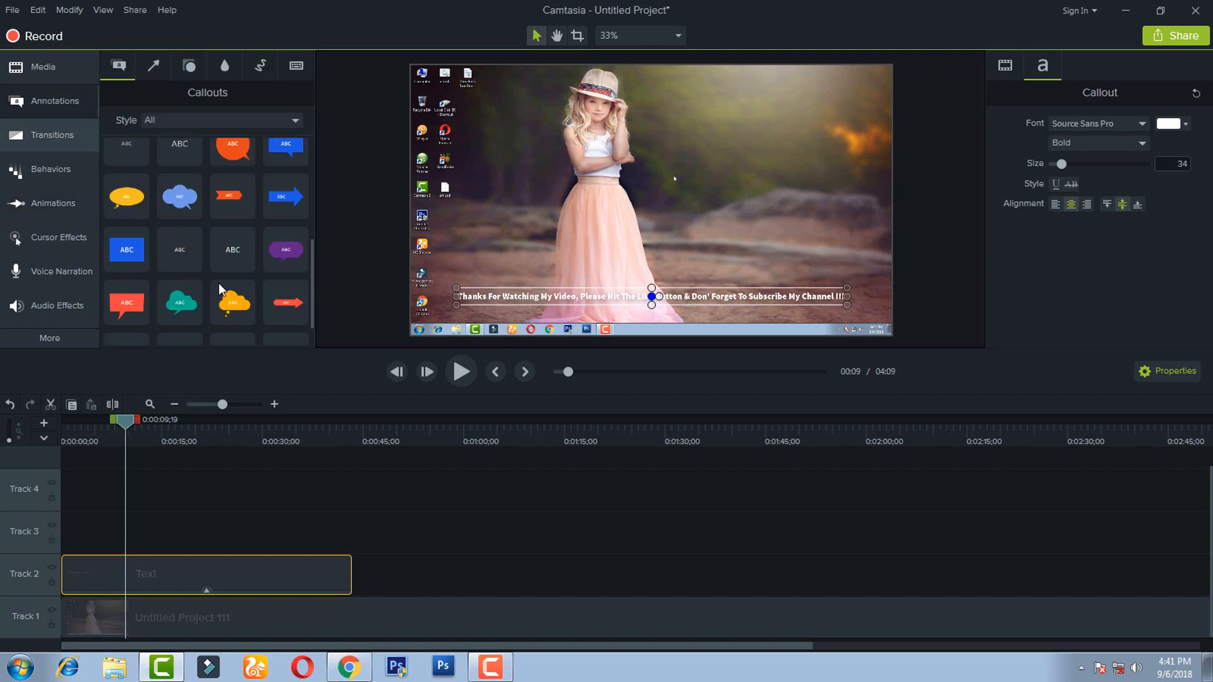
scroll(222, 297, "down", 1)
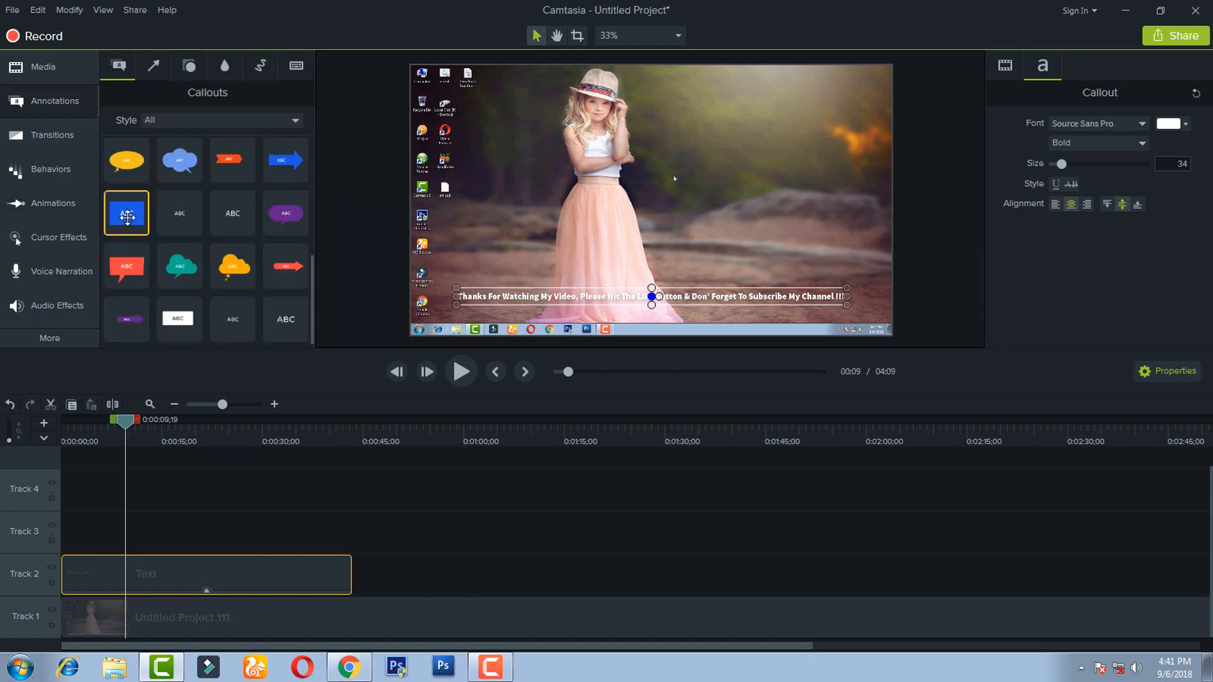
left_click_drag(127, 217, 651, 209)
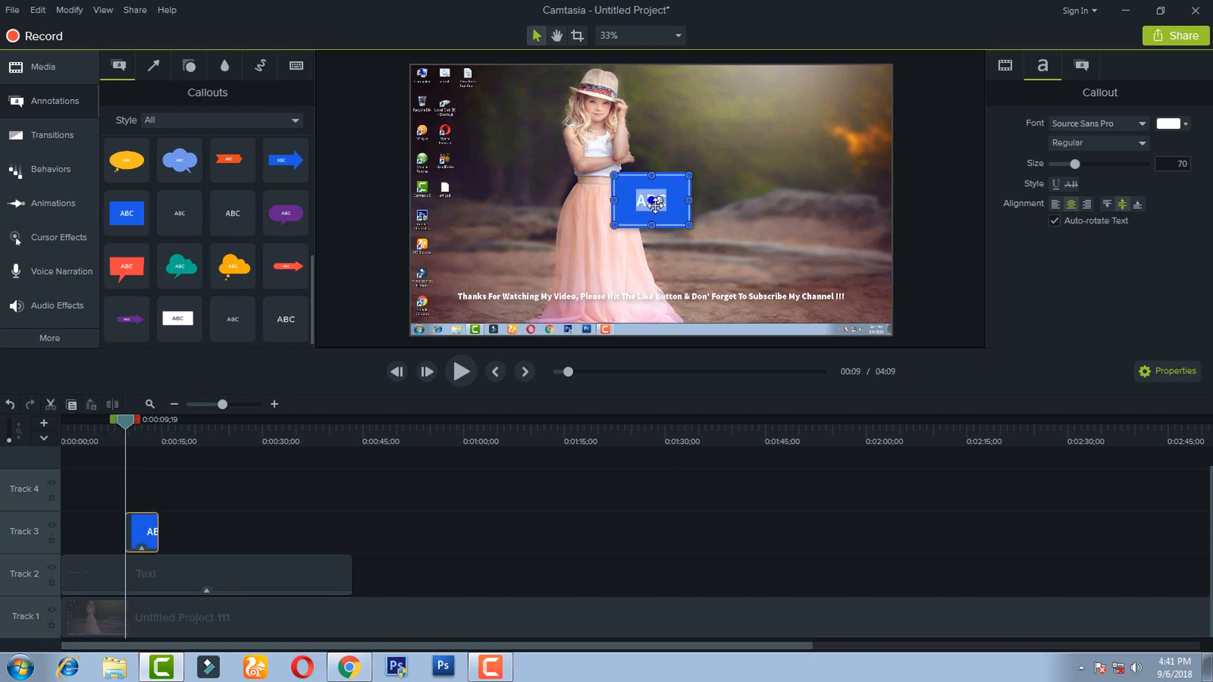
left_click(607, 516)
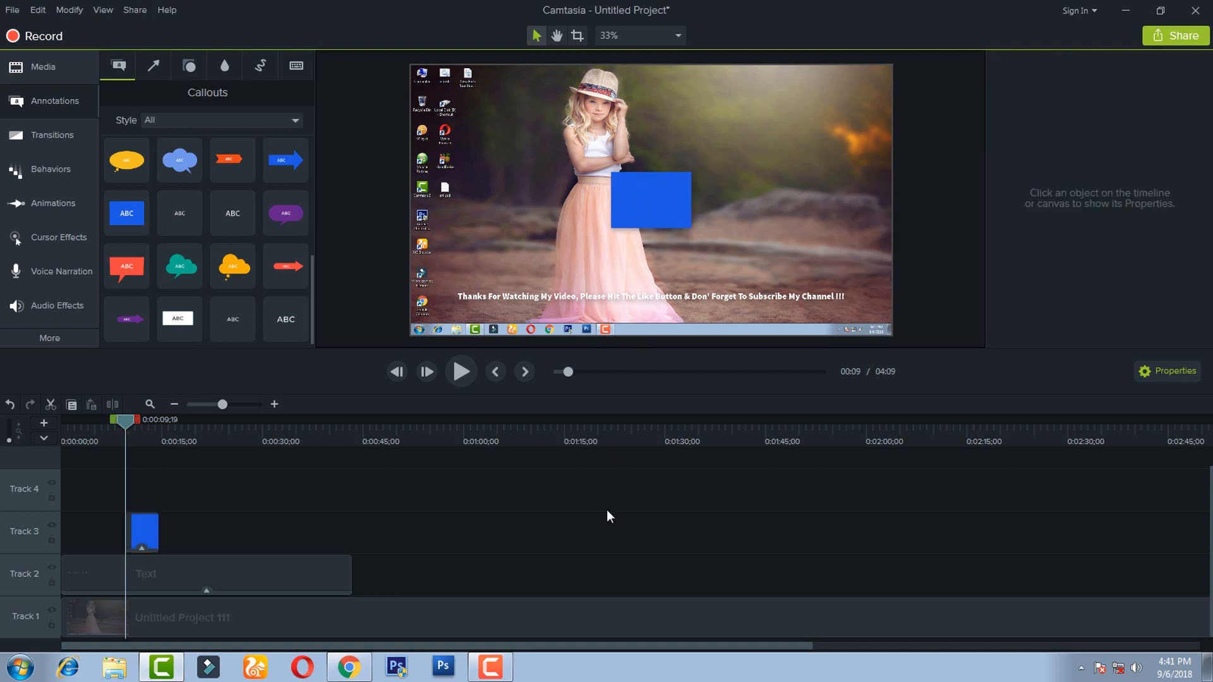
- Reshape the blue callout into a wide, thin bar and place it over the text line near the frame's lower edge
left_click(651, 197)
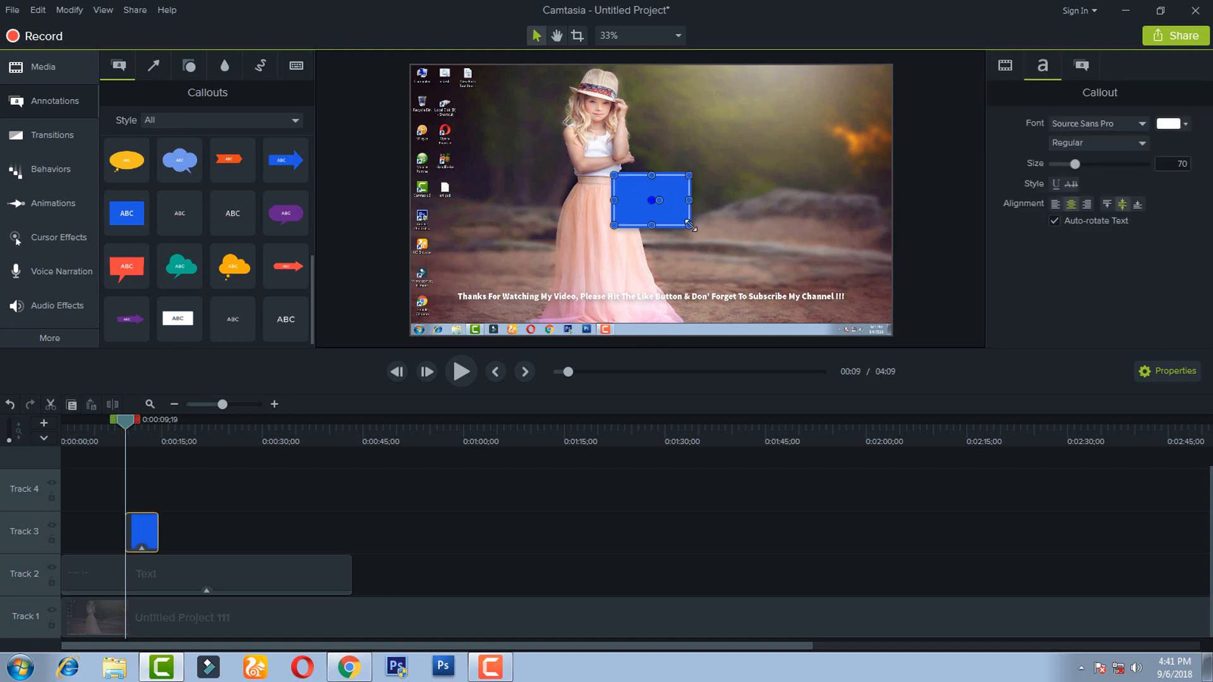
left_click_drag(690, 225, 892, 191)
left_click_drag(794, 187, 637, 298)
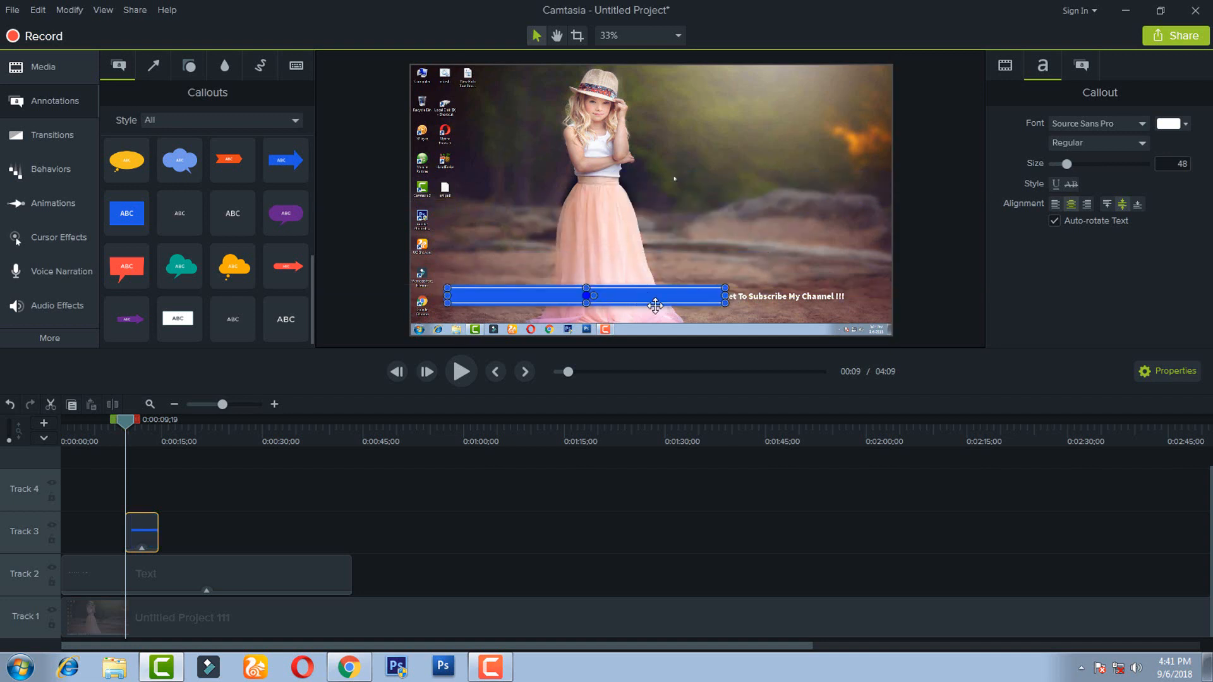
- Arrange the blue callout on Track 2 below the text clip on Track 3, and slightly widen the text callout
left_click_drag(171, 574, 113, 575)
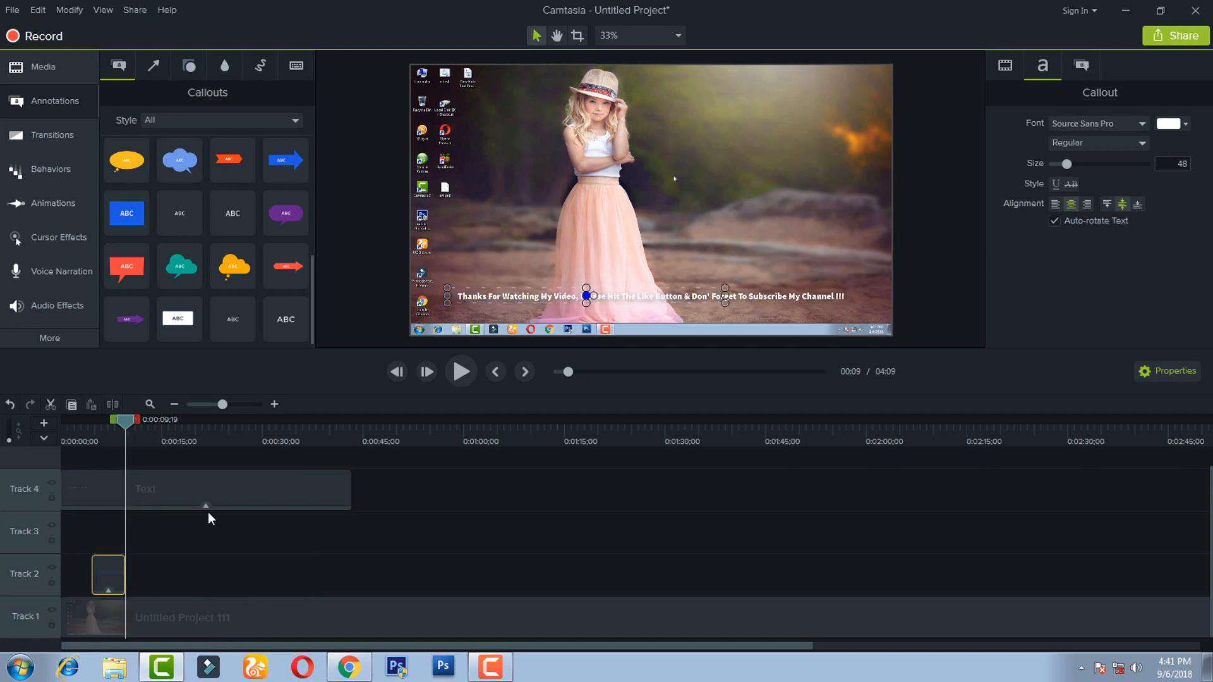
left_click_drag(208, 508, 135, 577)
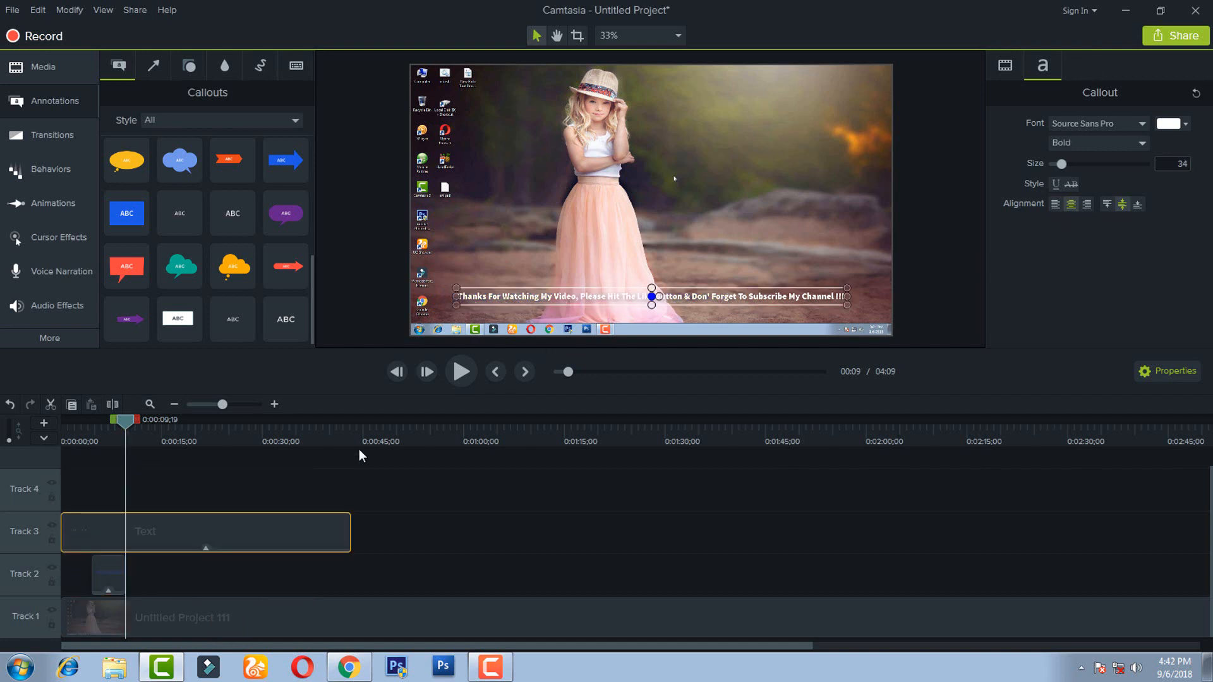
left_click(107, 425)
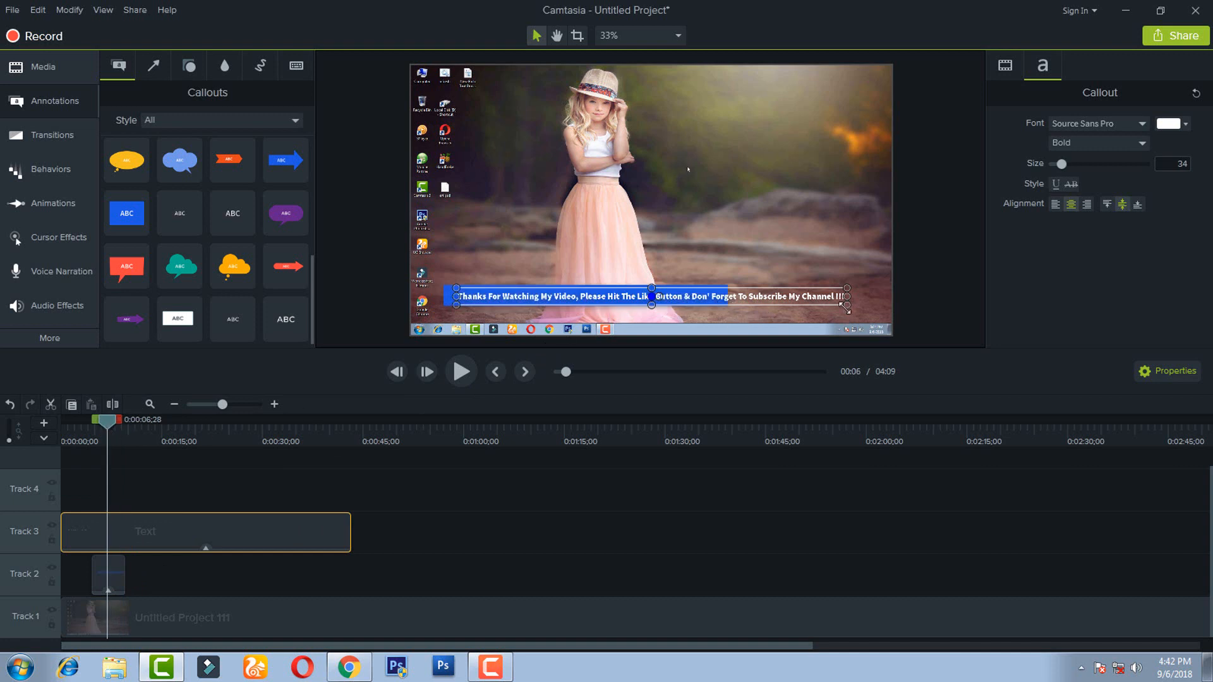
left_click_drag(847, 306, 860, 309)
- Extend the blue callout clip to match the text clip's start and end, and widen its bar behind the whole text line
left_click(142, 561)
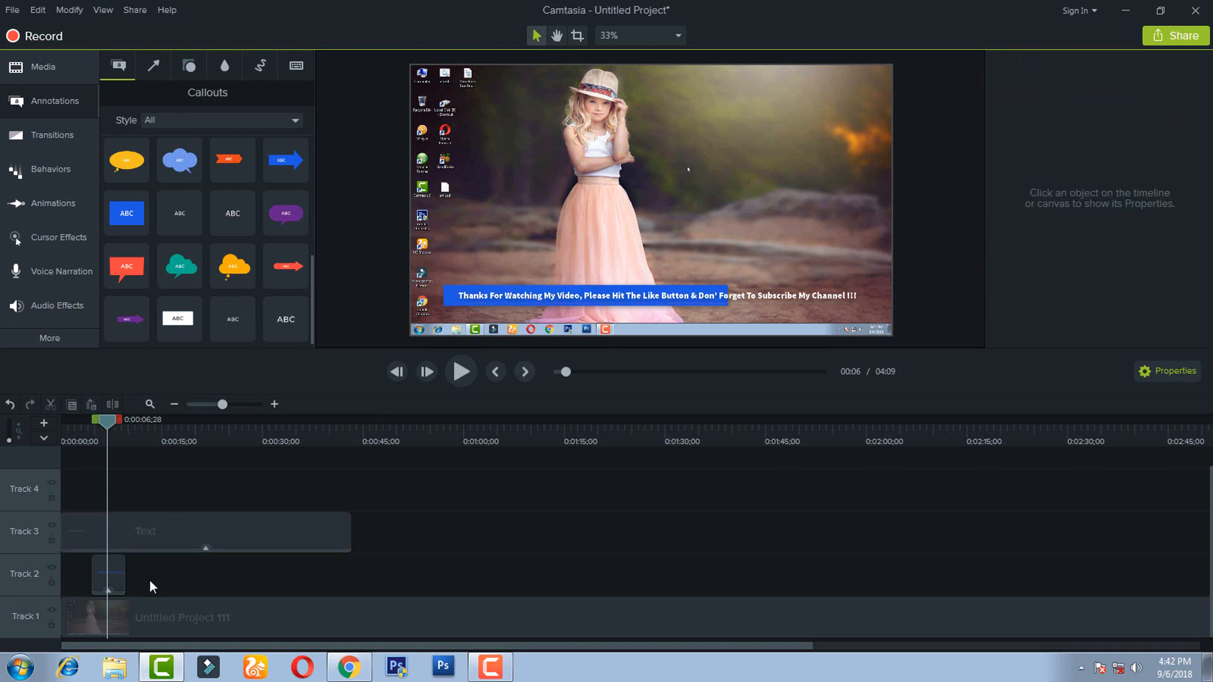
left_click(114, 572)
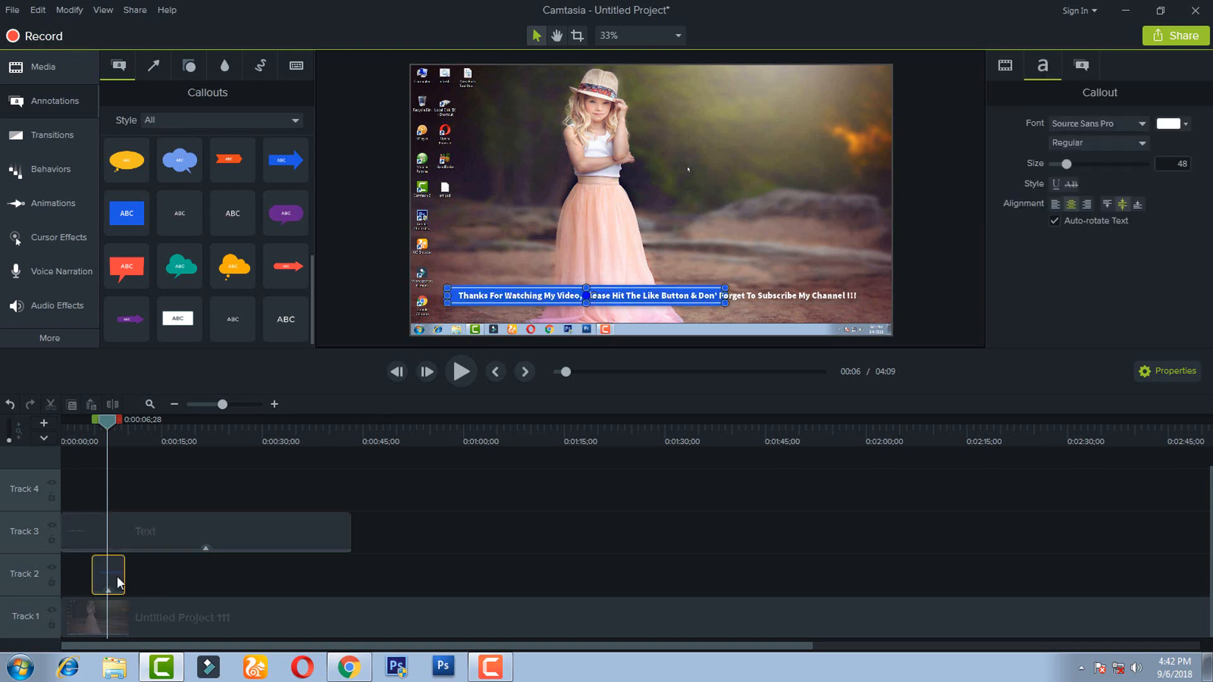
left_click_drag(125, 576, 350, 574)
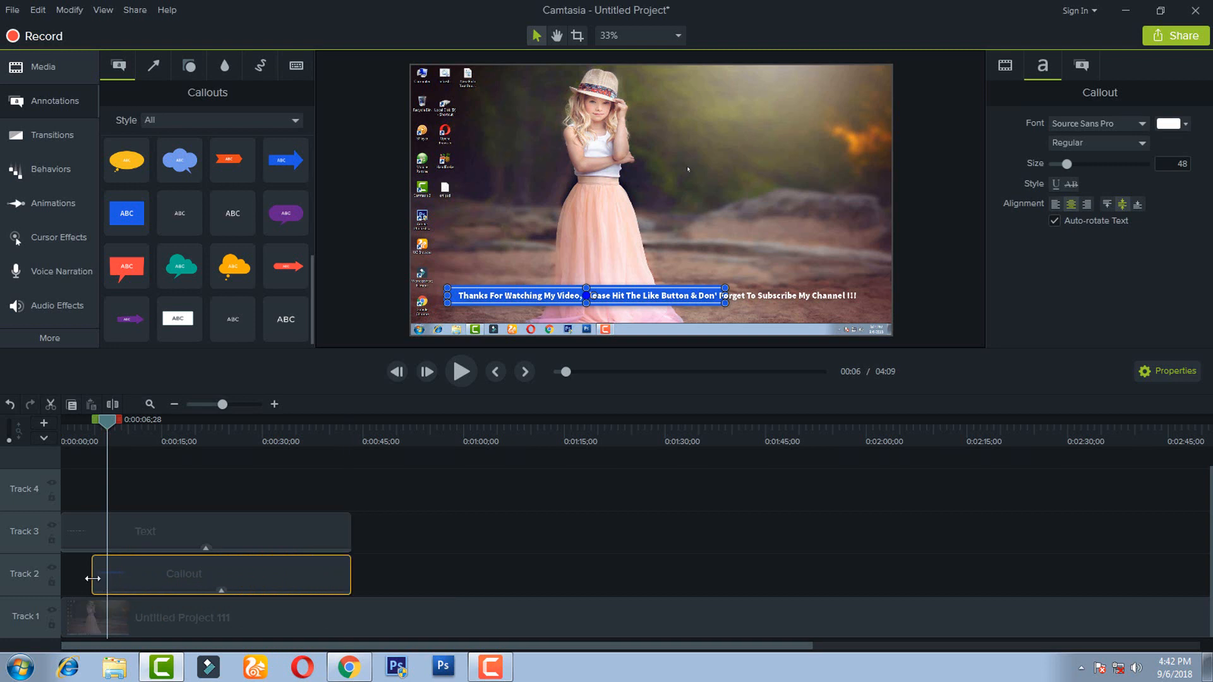
left_click_drag(94, 579, 16, 578)
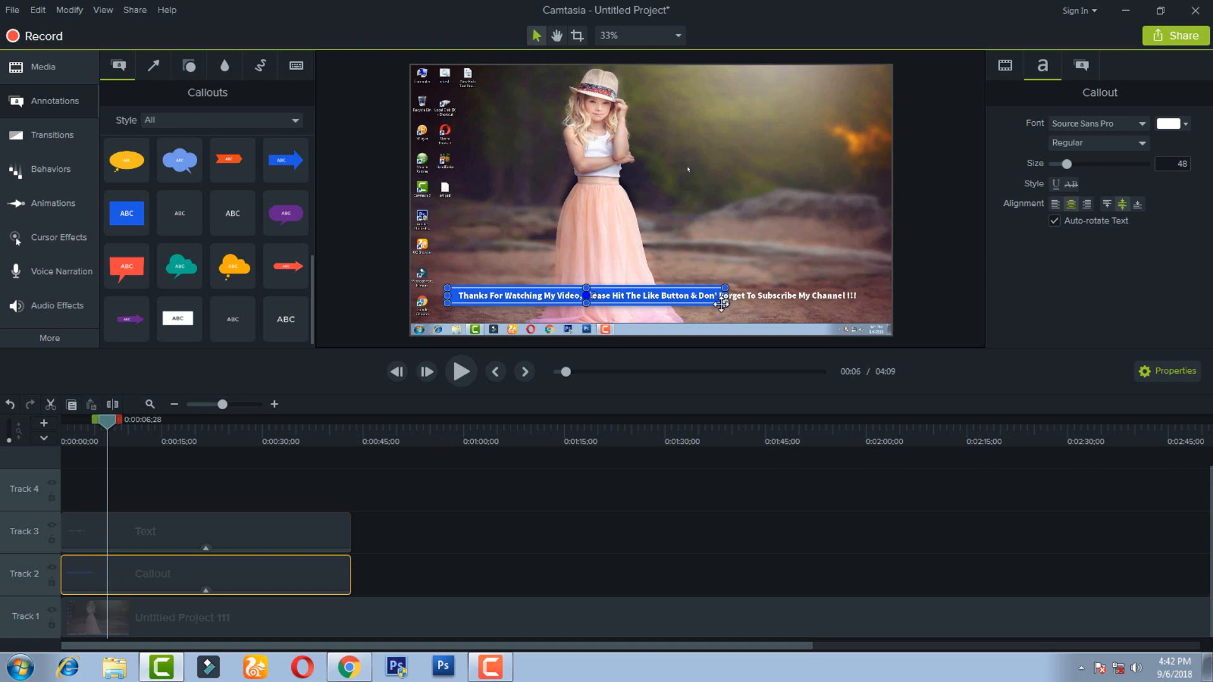
left_click_drag(725, 303, 863, 311)
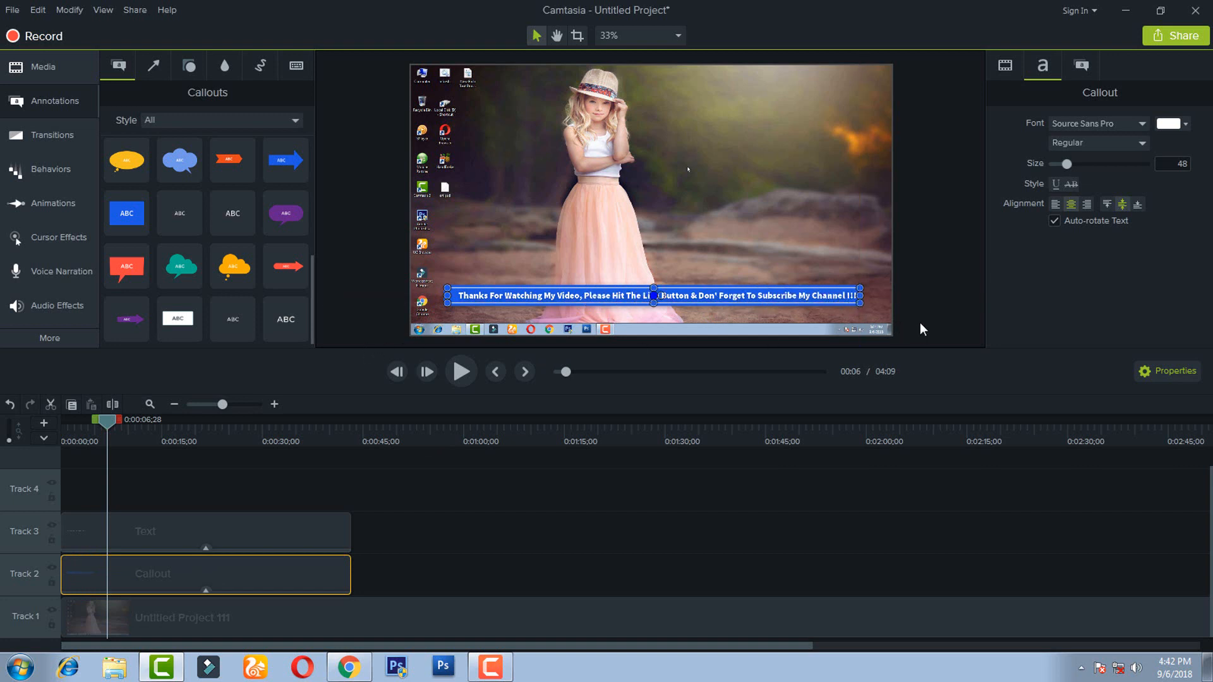
- Nudge the blue callout slightly to the right so it sits evenly behind the text line
key("Right")
key("Right")
key("Right")
- Group the Text clip on Track 3 with the Callout clip on Track 2
left_click(226, 536, "ctrl")
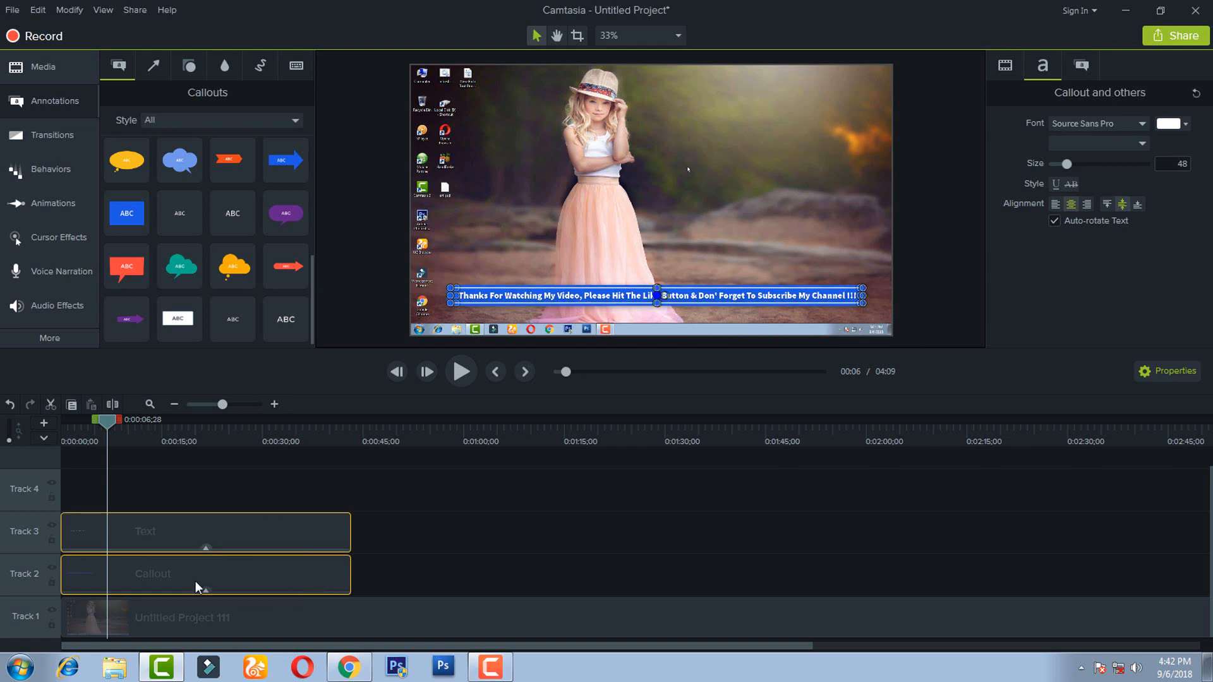
left_click(194, 571)
left_click(198, 532, "ctrl")
right_click(238, 544)
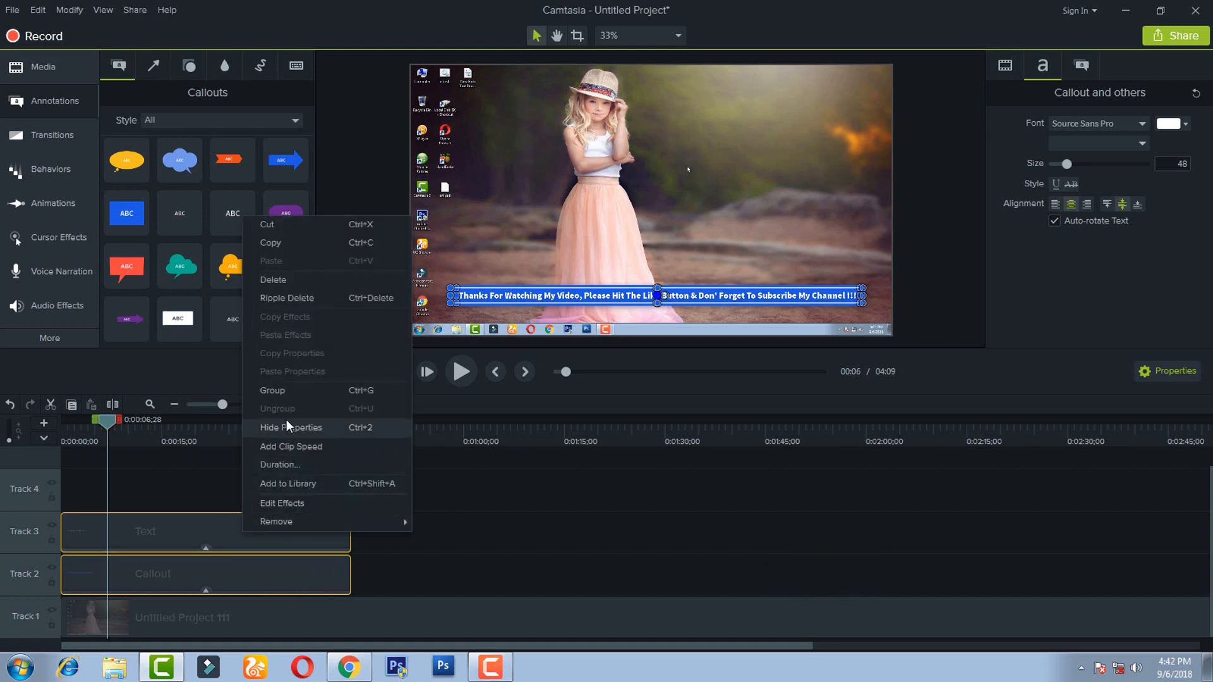
left_click(286, 389)
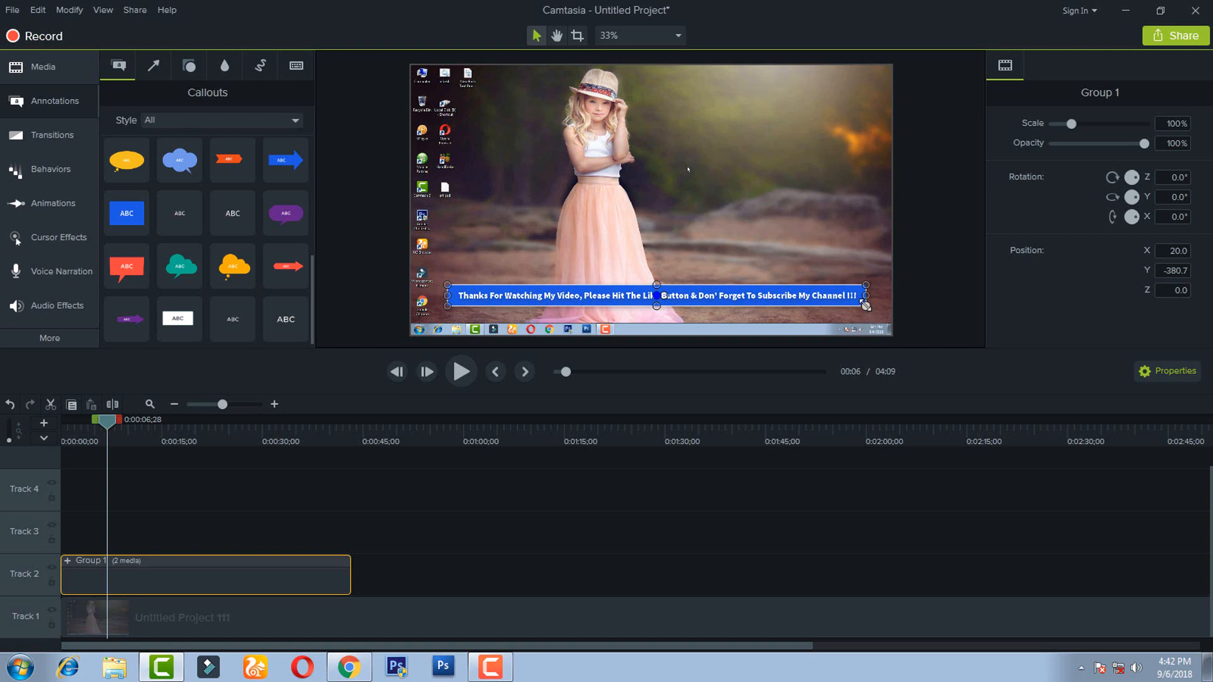
- Enlarge the grouped text bar to about 242% and place it just outside the frame's lower right edge, at about X 3,064, Y -388
left_click_drag(866, 306, 578, 304)
left_click_drag(784, 310, 991, 287)
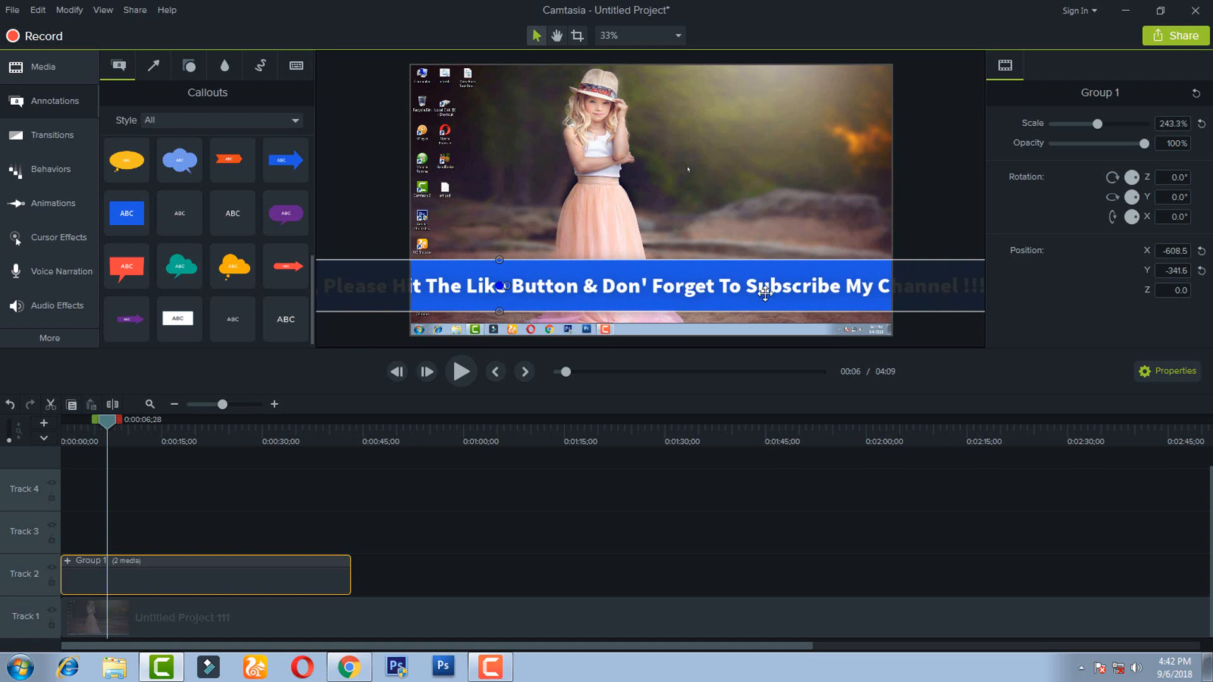
left_click_drag(786, 294, 995, 284)
left_click_drag(417, 285, 785, 285)
left_click_drag(652, 281, 485, 278)
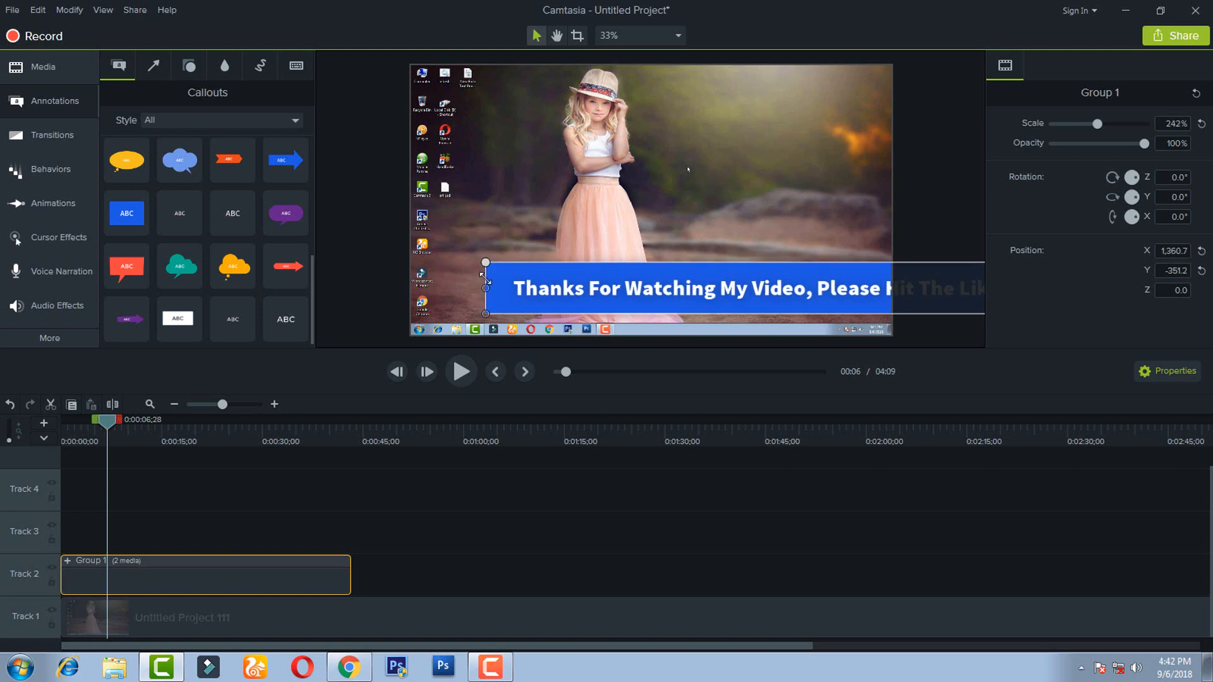
left_click_drag(621, 289, 1036, 304)
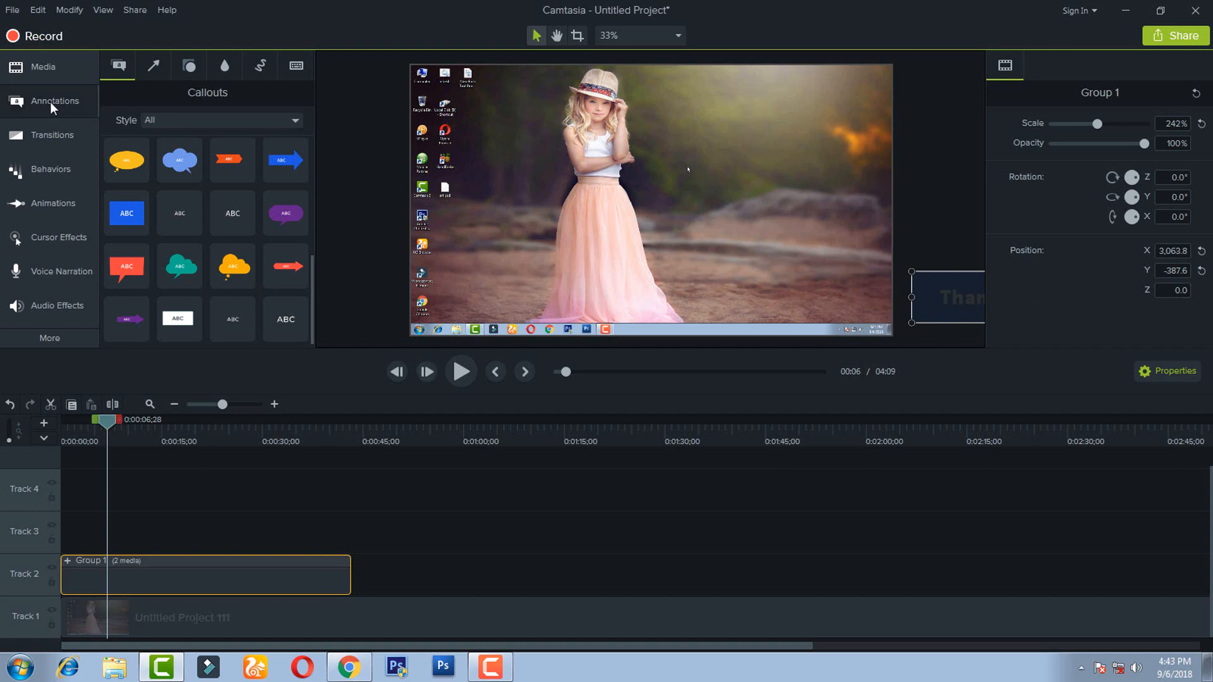
- Add a Custom animation at the start of the grouped clip and move the text bar horizontally leftward across the frame for its end position
left_click(35, 202)
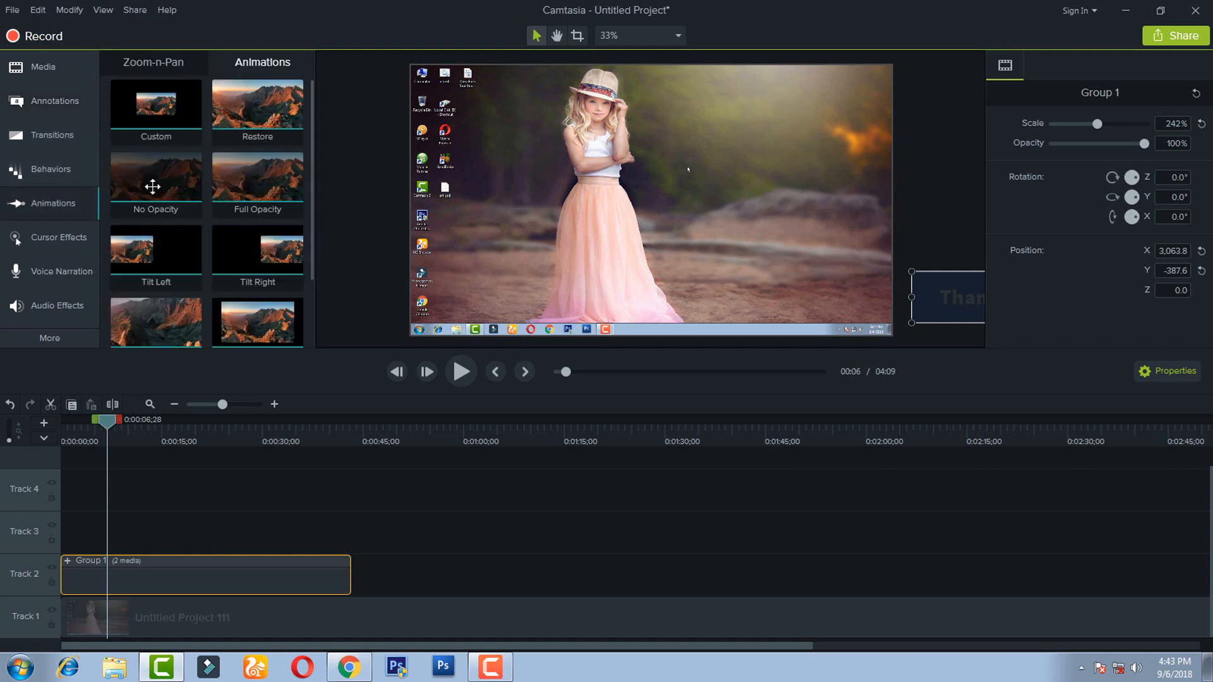
mouse_move(151, 129)
left_mouse_down()
mouse_move(91, 591)
mouse_move(81, 581)
left_mouse_up()
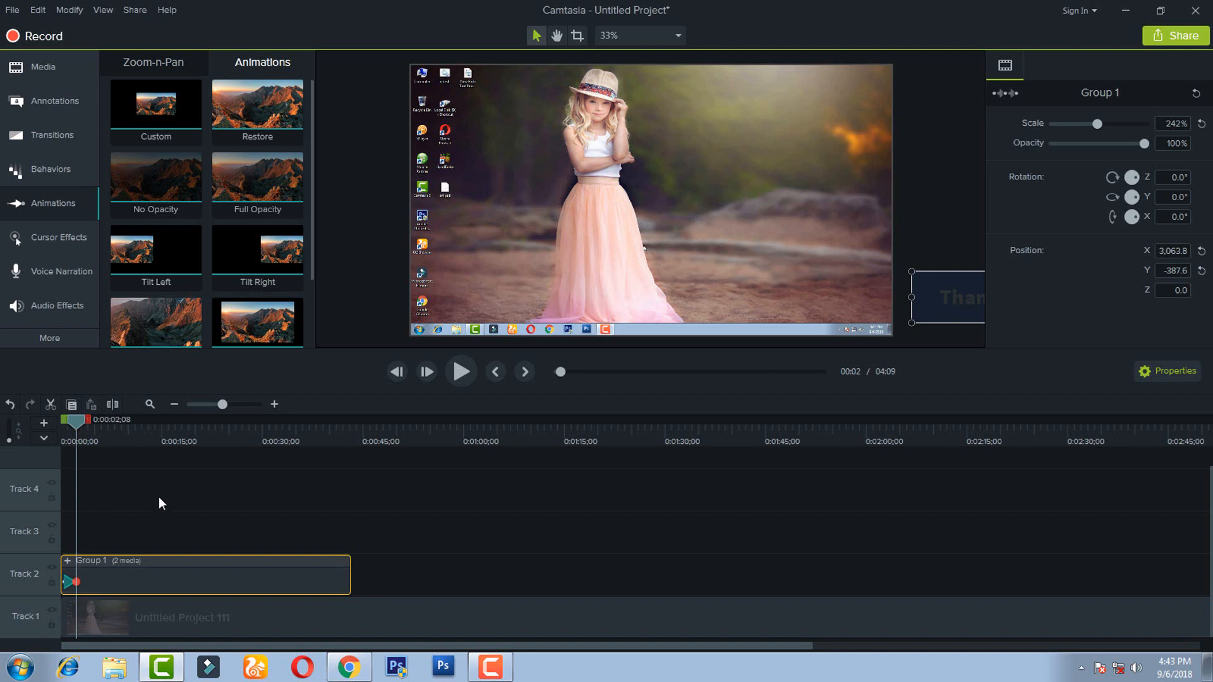
key("Left")
key("Left")
key("Left")
key("Left")
key("Left")
key("Left")
key("Left")
key("Left")
key("Left")
key("Left")
key("Left")
key("Left")
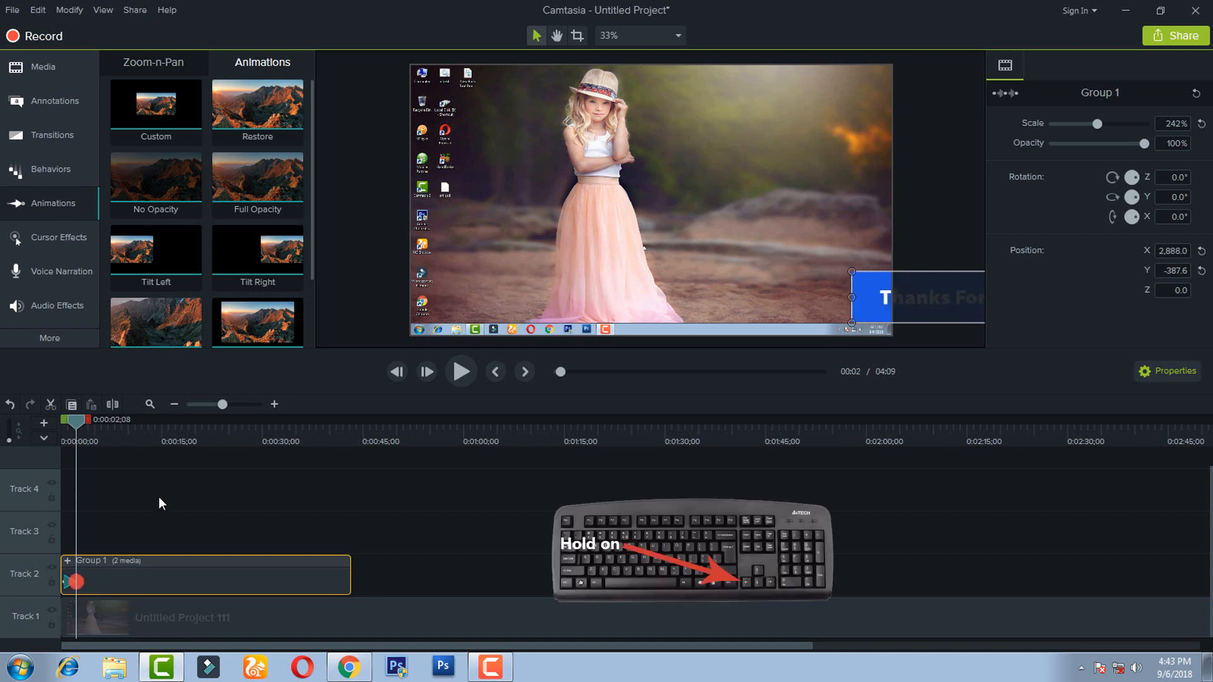
key("Left")
key("Left")
key("Left")
key("Left")
key("Left")
key("Left")
key("Left")
key("Left")
key("Left")
key("Left")
key("Left")
key("Left")
key("Left")
key("Left")
key("Left")
key("Left")
key("Left")
key("Left")
key("Left")
key("Left")
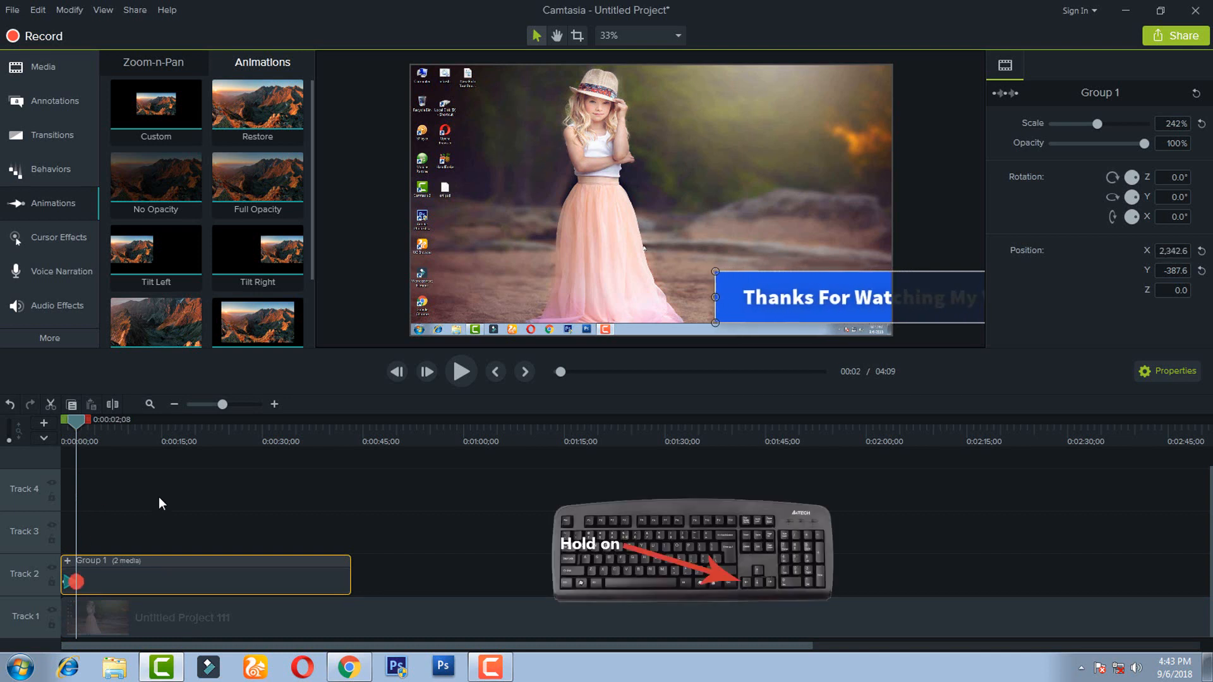
key("Left")
key("Left")
key("Left")
key("Left")
key("Left")
key("Left")
key("Left")
key("Left")
key("Left")
key("Left")
key("Left")
key("Left")
key("Left")
key("Left")
key("Left")
key("Left")
key("Left")
key("Left")
key("Left")
key("Left")
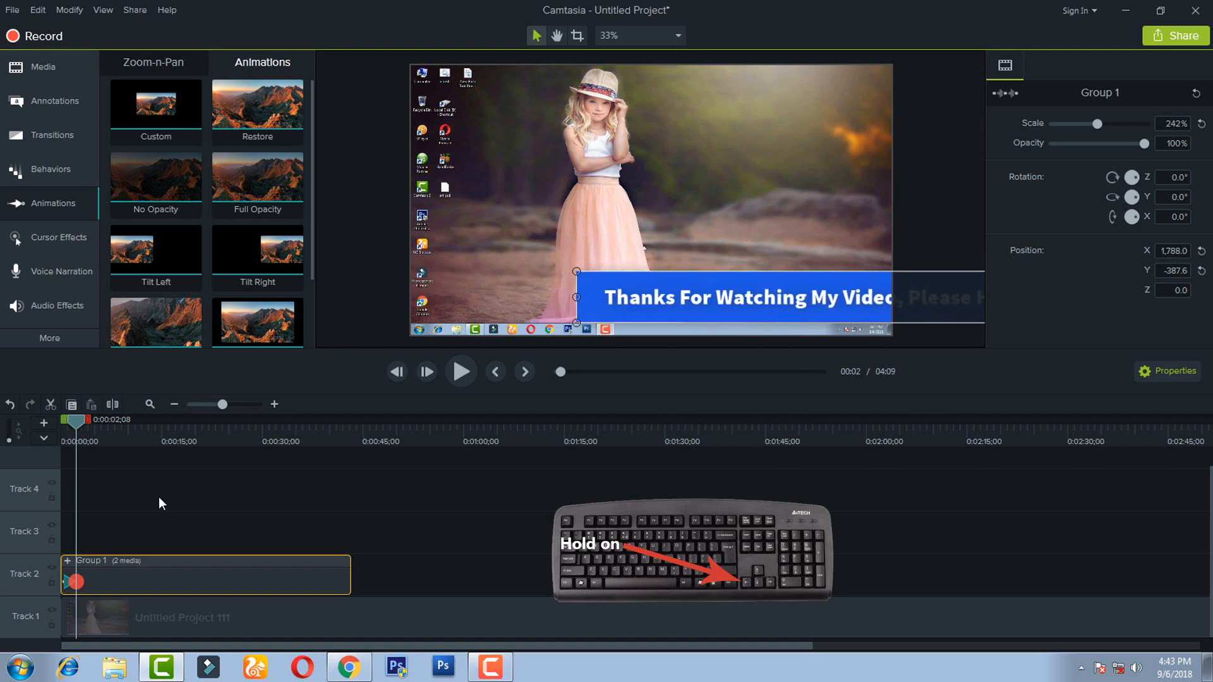
key("Left")
key("Left")
key("Left")
key("Left")
key("Left")
key("Left")
key("Left")
key("Left")
key("Left")
key("Left")
key("Left")
key("Left")
key("Left")
key("Left")
key("Left")
key("Left")
key("Left")
key("Left")
key("Left")
key("Left")
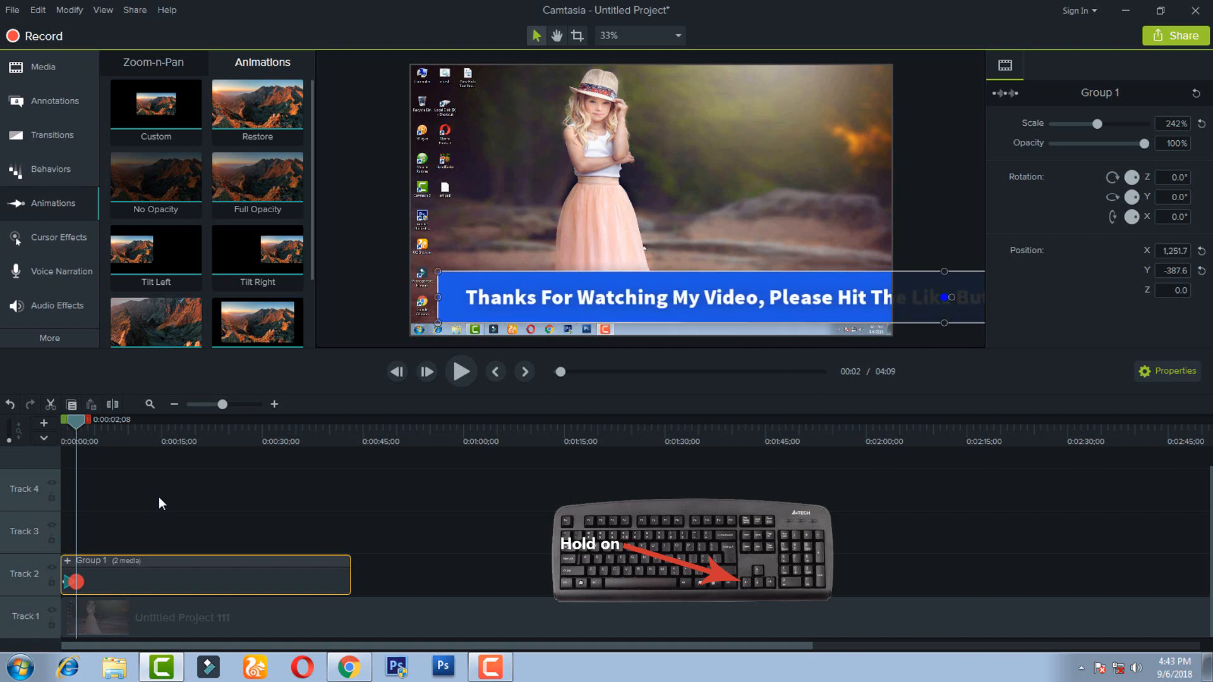
key("Left")
key("Left")
key("Left")
key("Left")
key("Left")
key("Left")
key("Left")
key("Left")
key("Left")
key("Left")
key("Left")
key("Left")
key("Left")
key("Left")
key("Left")
key("Left")
key("Left")
key("Left")
key("Left")
key("Left")
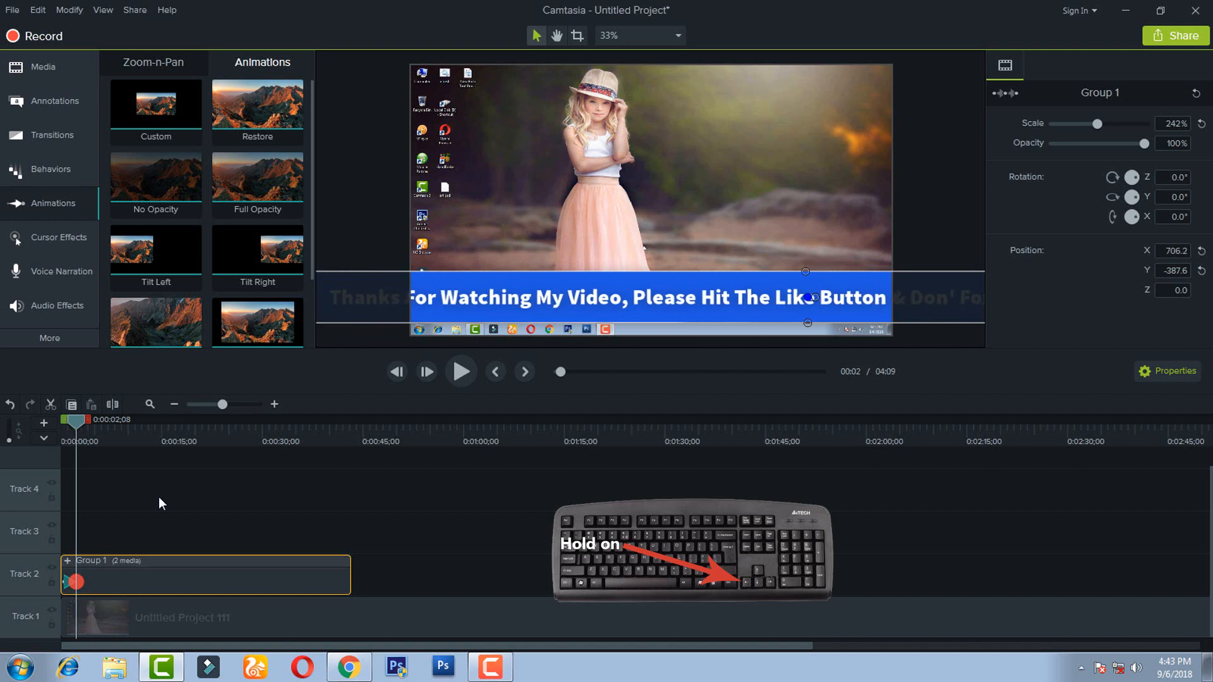
key("Left")
key("Left")
key("Left")
key("Left")
key("Left")
key("Left")
key("Left")
key("Left")
key("Left")
key("Left")
key("Left")
key("Left")
key("Left")
key("Left")
key("Left")
key("Left")
key("Left")
key("Left")
key("Left")
key("Left")
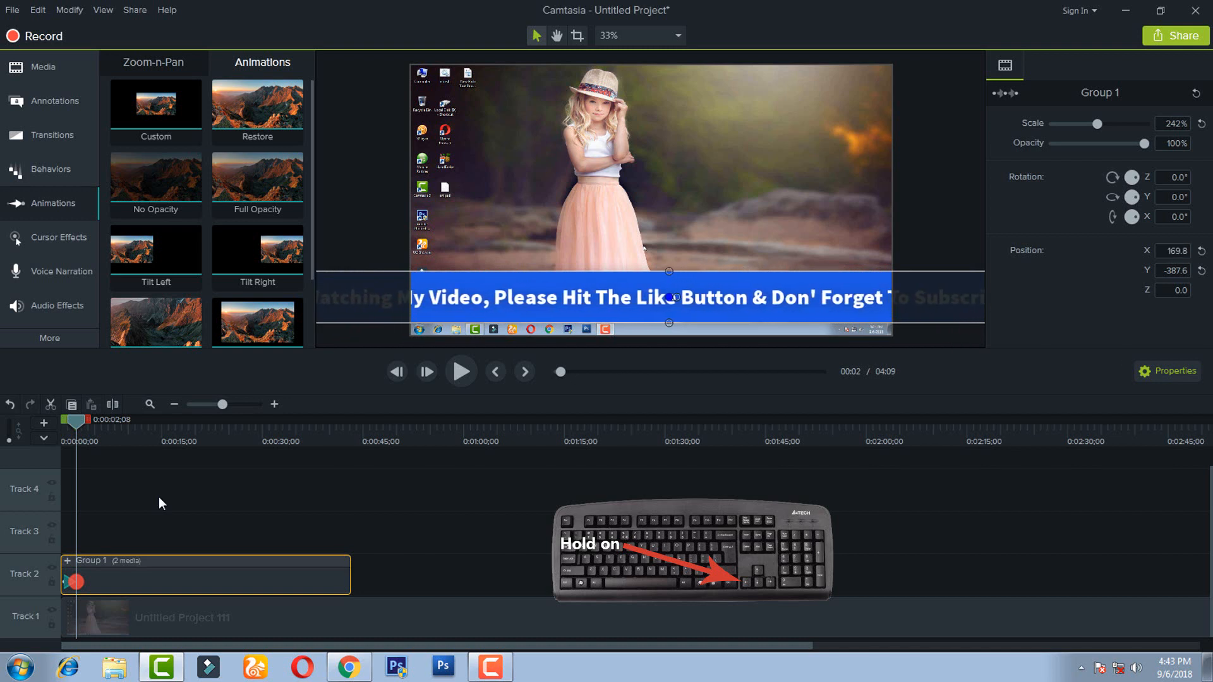
key("Left")
key("Left")
key("Left")
key("Left")
key("Left")
key("Left")
key("Left")
key("Left")
key("Left")
key("Left")
key("Left")
key("Left")
key("Left")
key("Left")
key("Left")
key("Left")
key("Left")
key("Left")
key("Left")
key("Left")
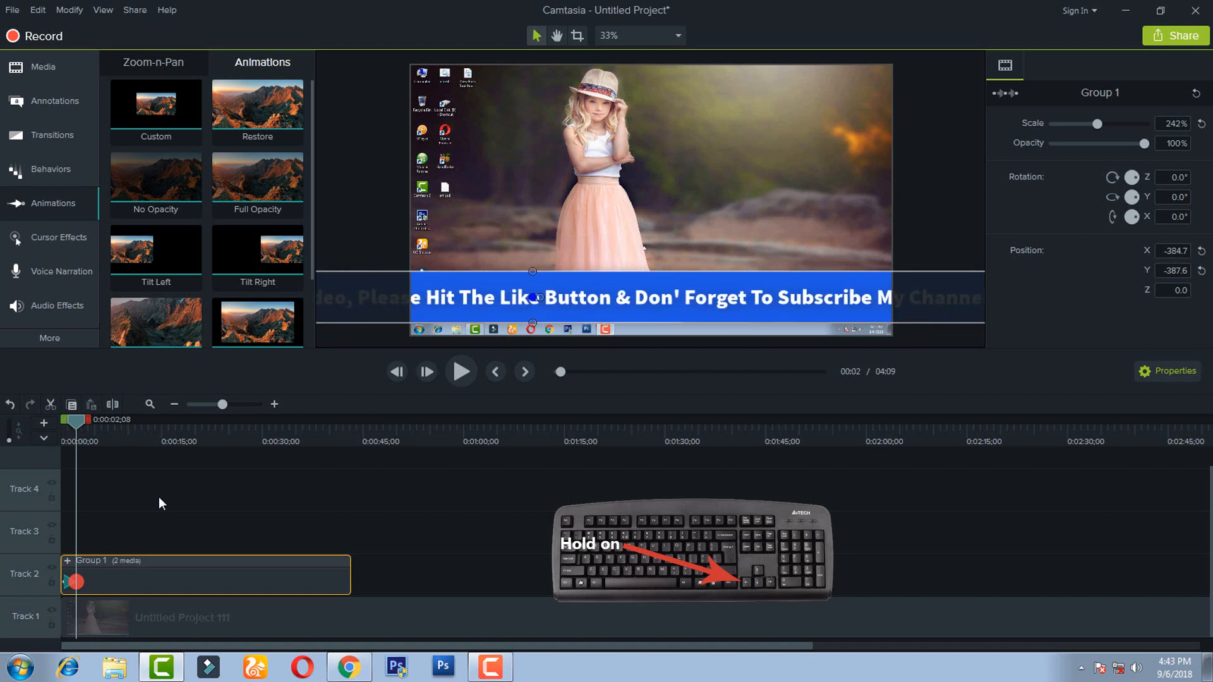
- Move the grouped text bar horizontally left until it is fully outside the frame, at about X -3,185, as the animation's end position
key("Left")
key("Left")
key("Left")
key("Left")
key("Left")
key("Left")
key("Left")
key("Left")
key("Left")
key("Left")
key("Left")
key("Left")
key("Left")
key("Left")
key("Left")
key("Left")
key("Left")
key("Left")
key("Left")
key("Left")
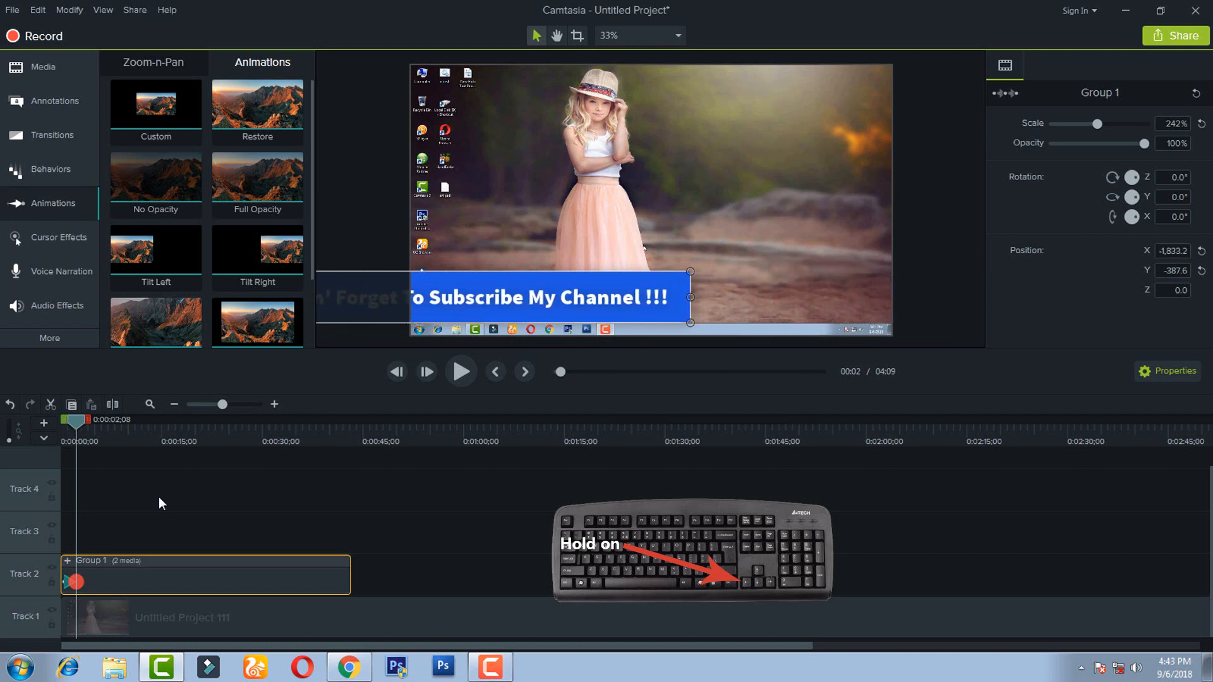
key("Left")
key("Left")
key("Left")
key("Left")
key("Left")
key("Left")
key("Left")
key("Left")
key("Left")
key("Left")
key("Left")
key("Left")
key("Left")
key("Left")
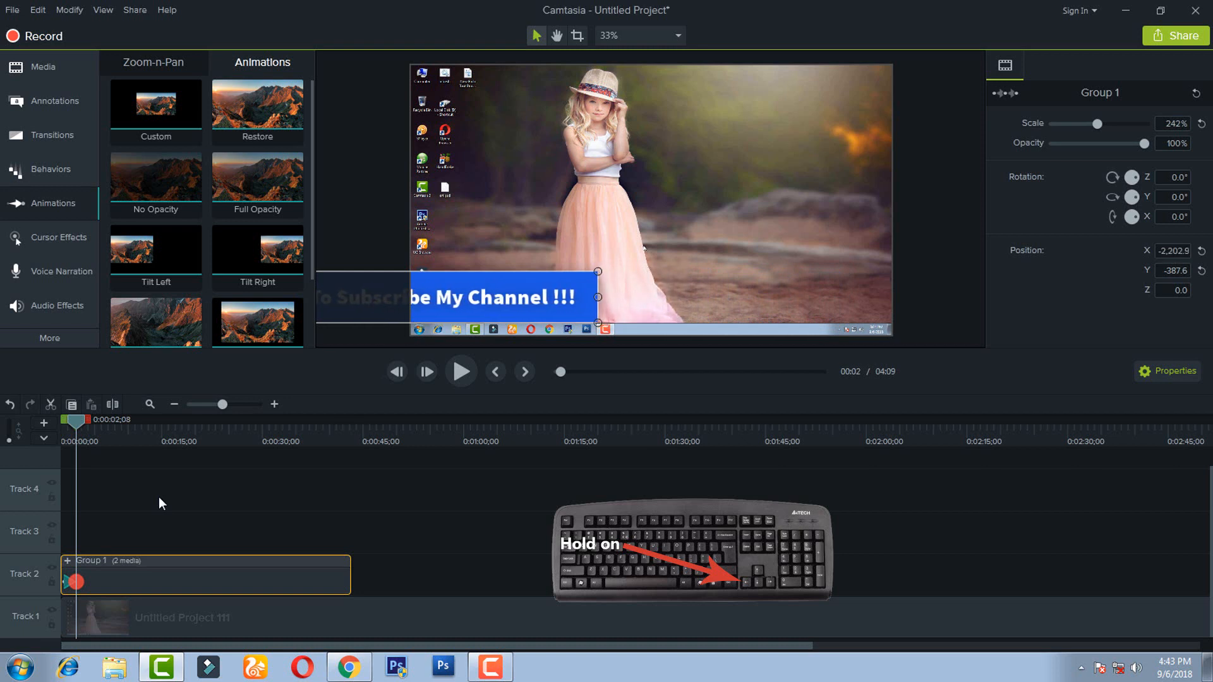
key("Left")
key("Left")
key("Left")
key("Left")
key("Left")
key("Left")
key("Left")
key("Left")
key("Left")
key("Left")
key("Left")
key("Left")
key("Left")
key("Left")
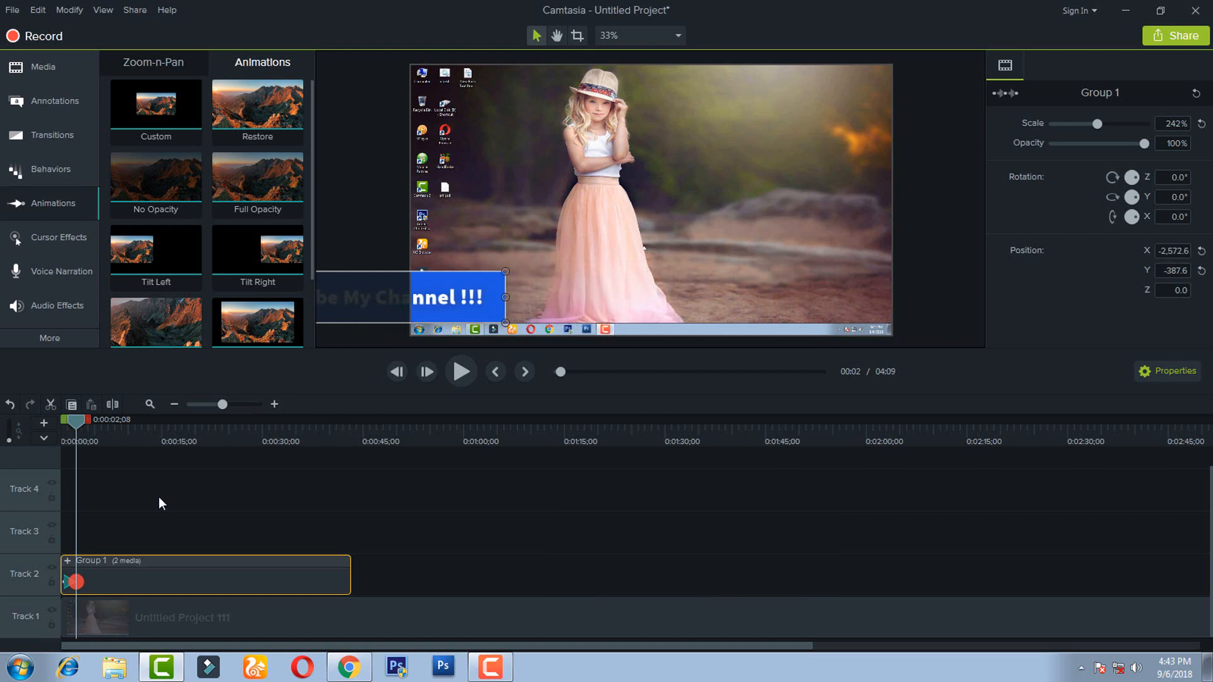
key("Left")
key("Left")
key("Left")
key("Left")
key("Left")
key("Left")
key("Left")
key("Left")
key("Left")
key("Left")
key("Left")
key("Left")
key("Left")
key("Left")
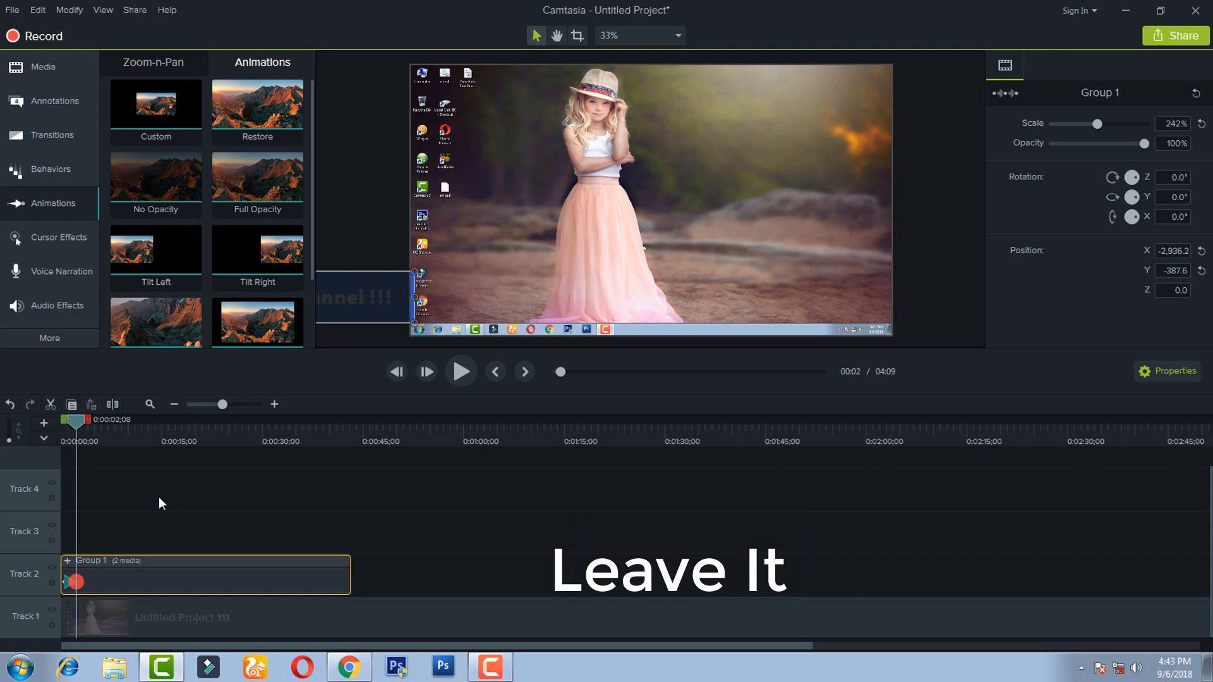
key("Left")
key("Left")
key("Left")
key("Left")
key("Left")
key("Left")
key("Left")
key("Left")
key("Left")
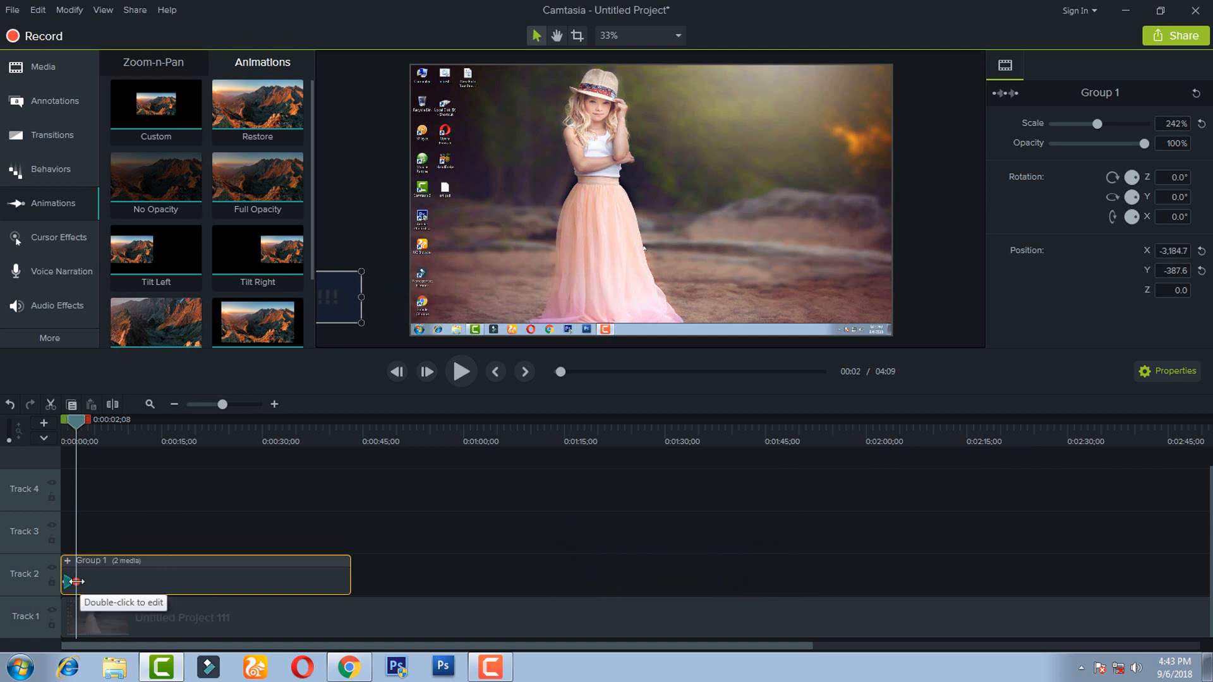
- Stretch the group's animation to end at about 0:40 and play the timeline from the start
left_click_drag(76, 581, 323, 581)
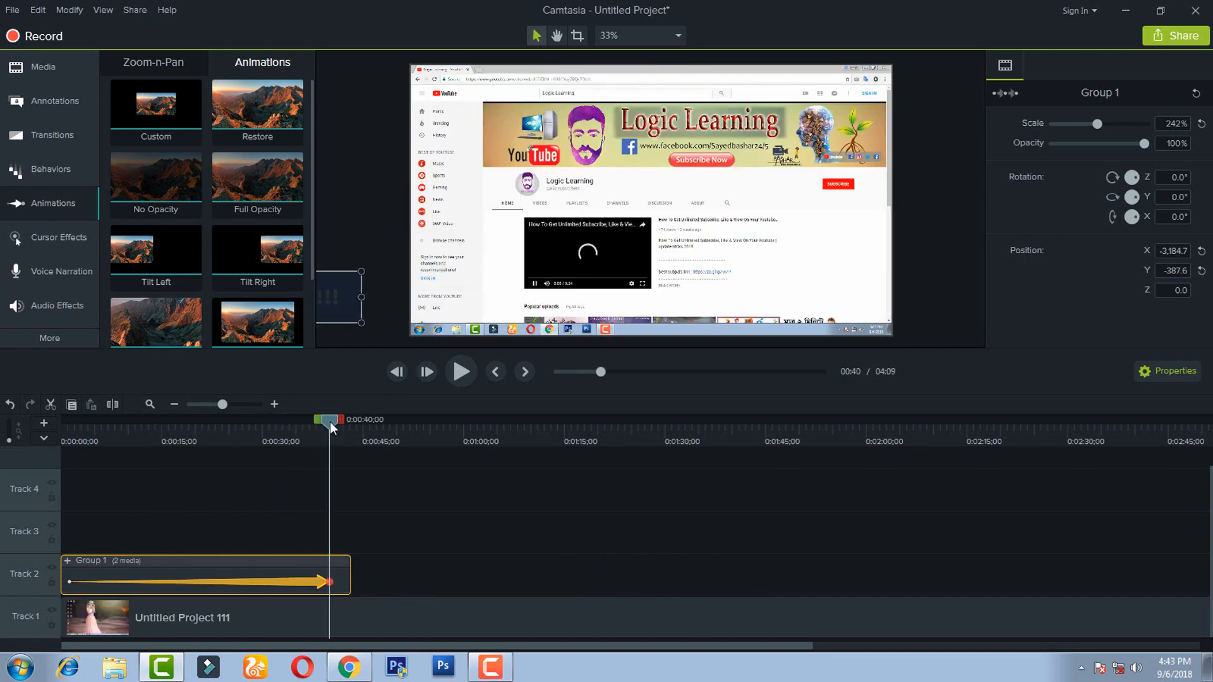
left_click_drag(330, 422, 63, 453)
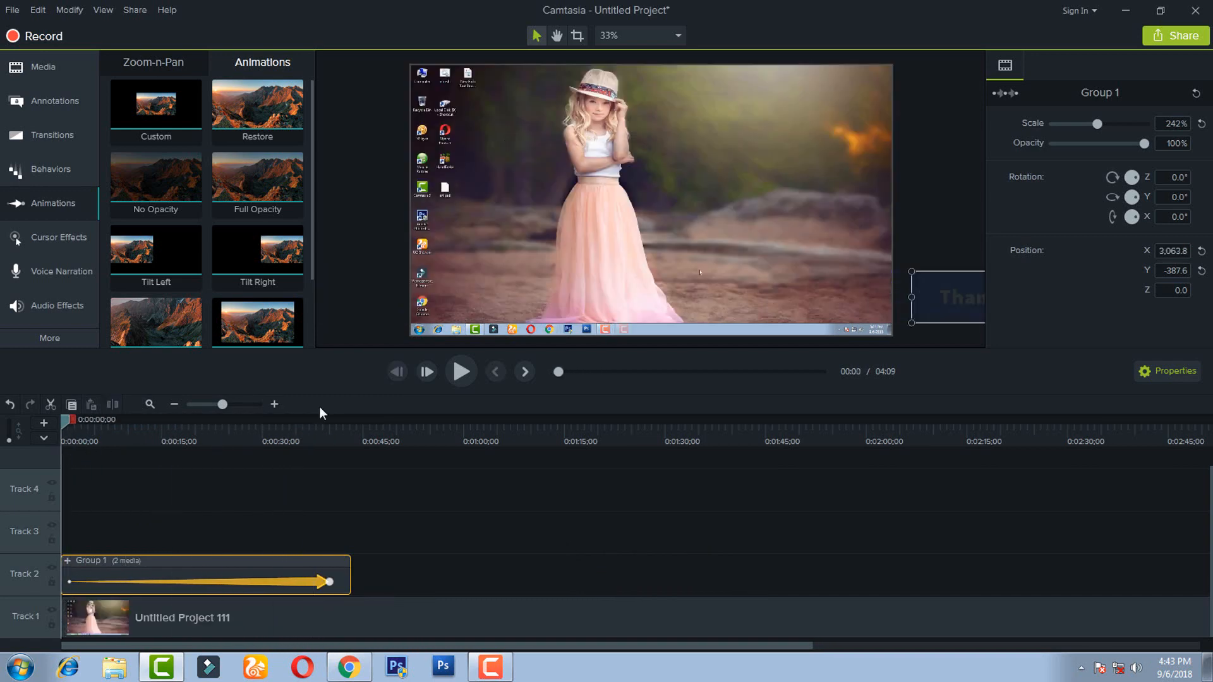
left_click(461, 366)
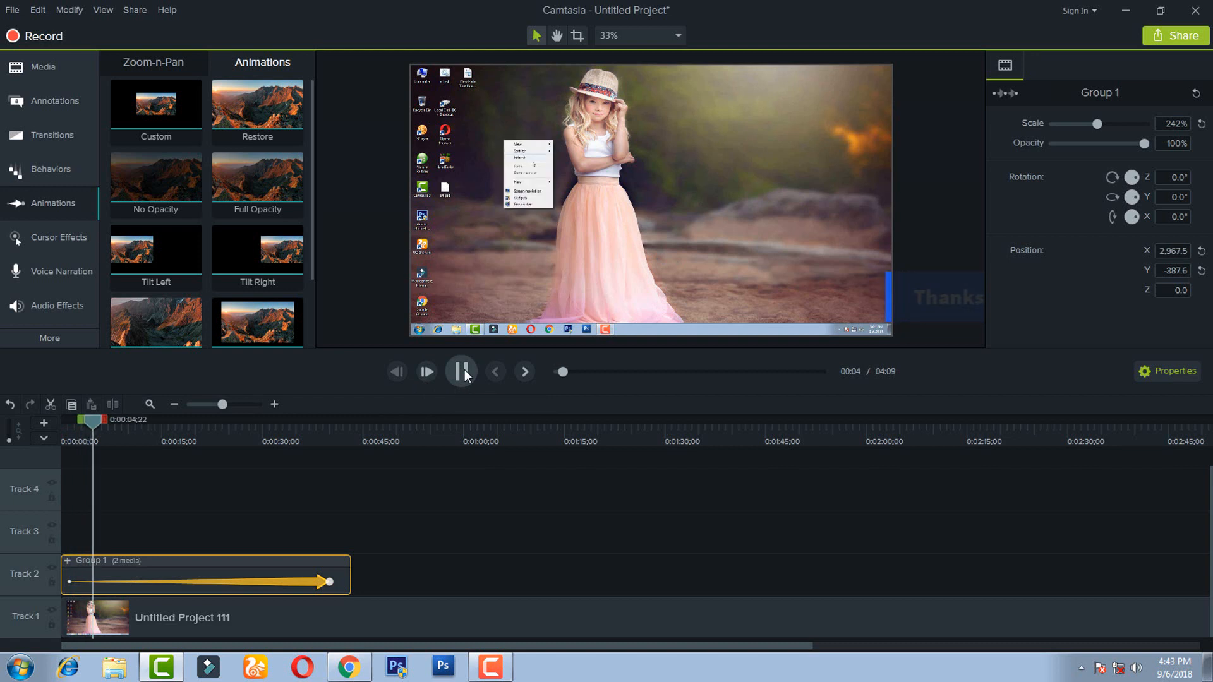
- Shift the group's animation to start at 00:00:00;00 with a duration of 00:00:38;22, and preview the scrolling text bar
left_click_drag(288, 582, 270, 581)
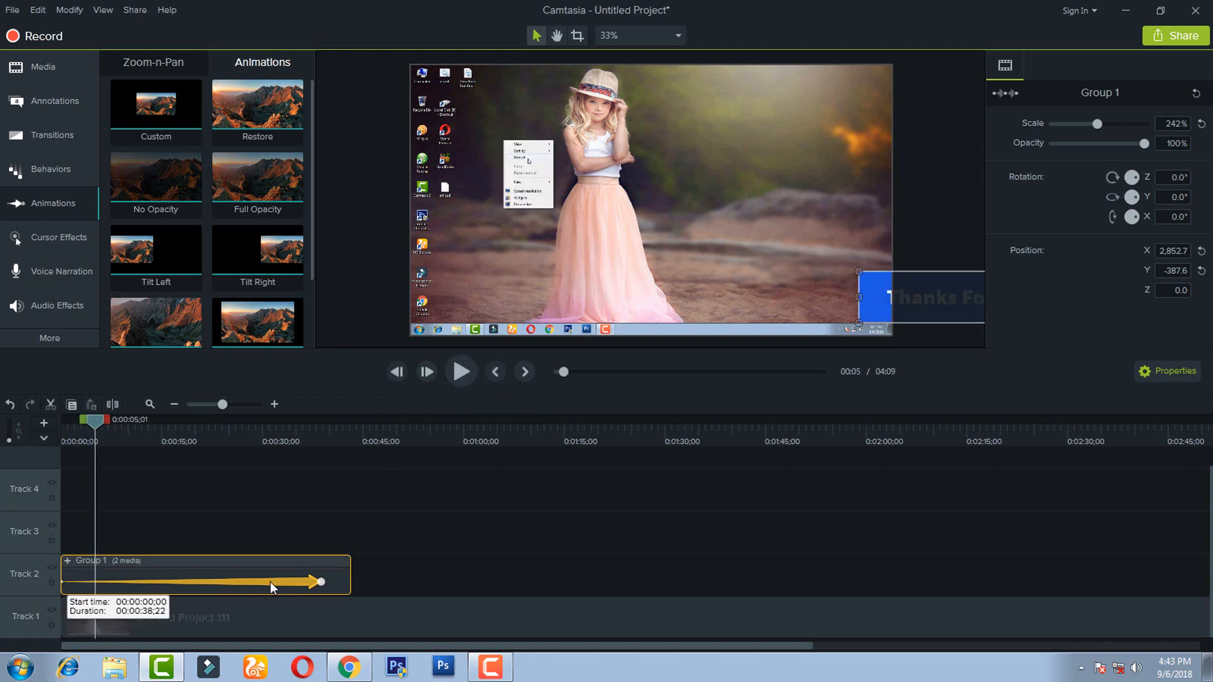
left_click(458, 371)
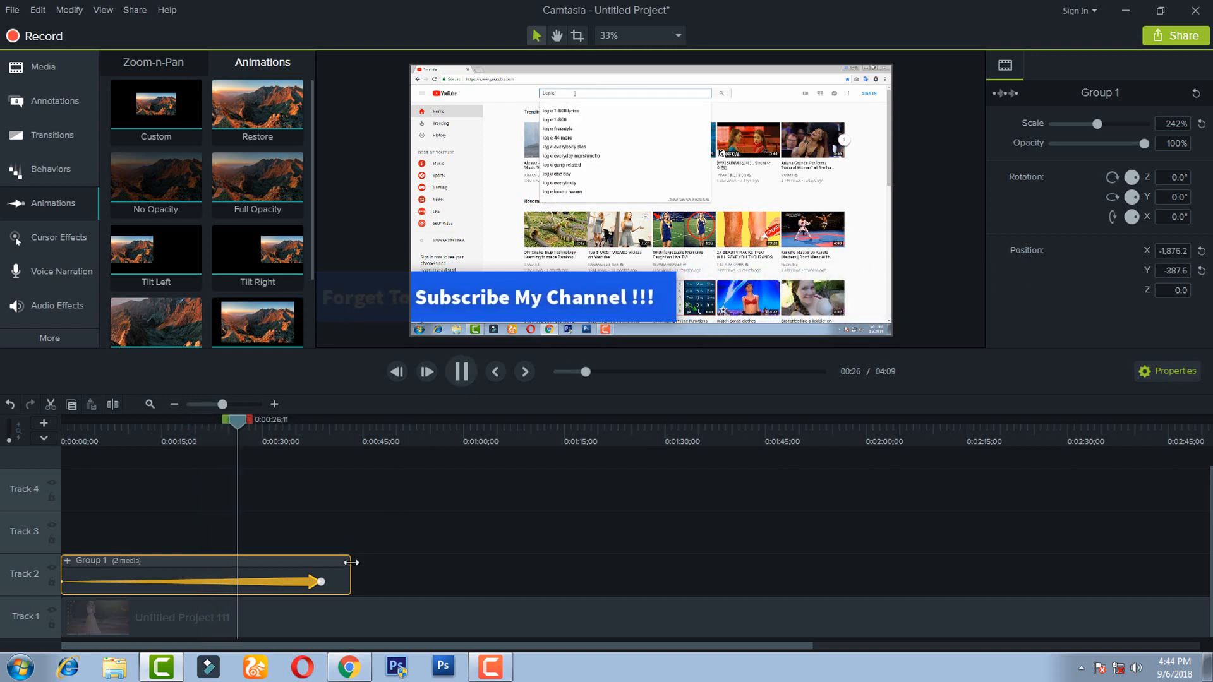
left_click(465, 371)
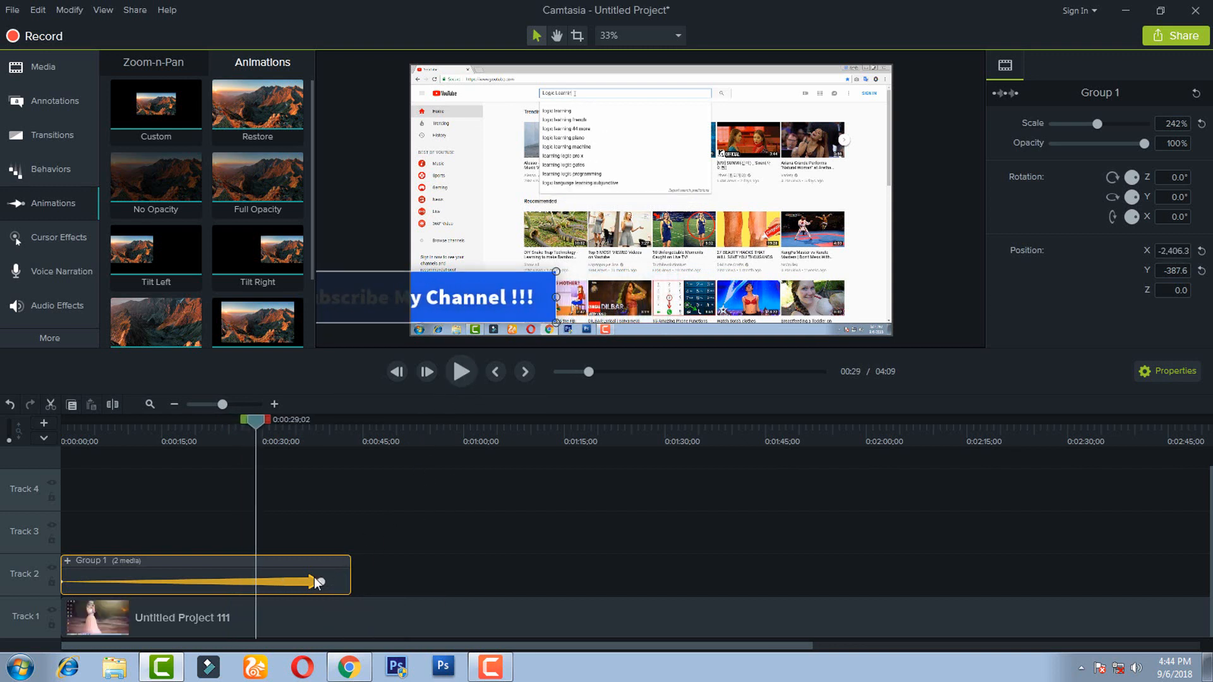
- Add the Group 1 clip to the library under the name 123
left_click(390, 540)
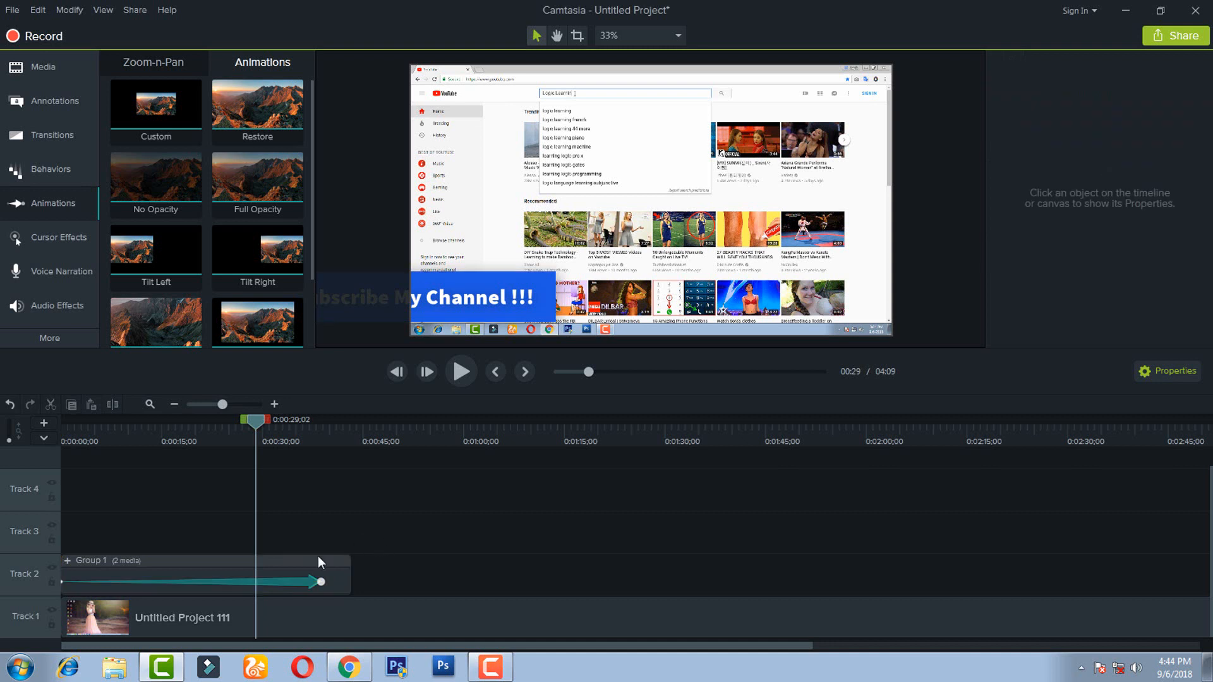
left_click(284, 574)
right_click(266, 564)
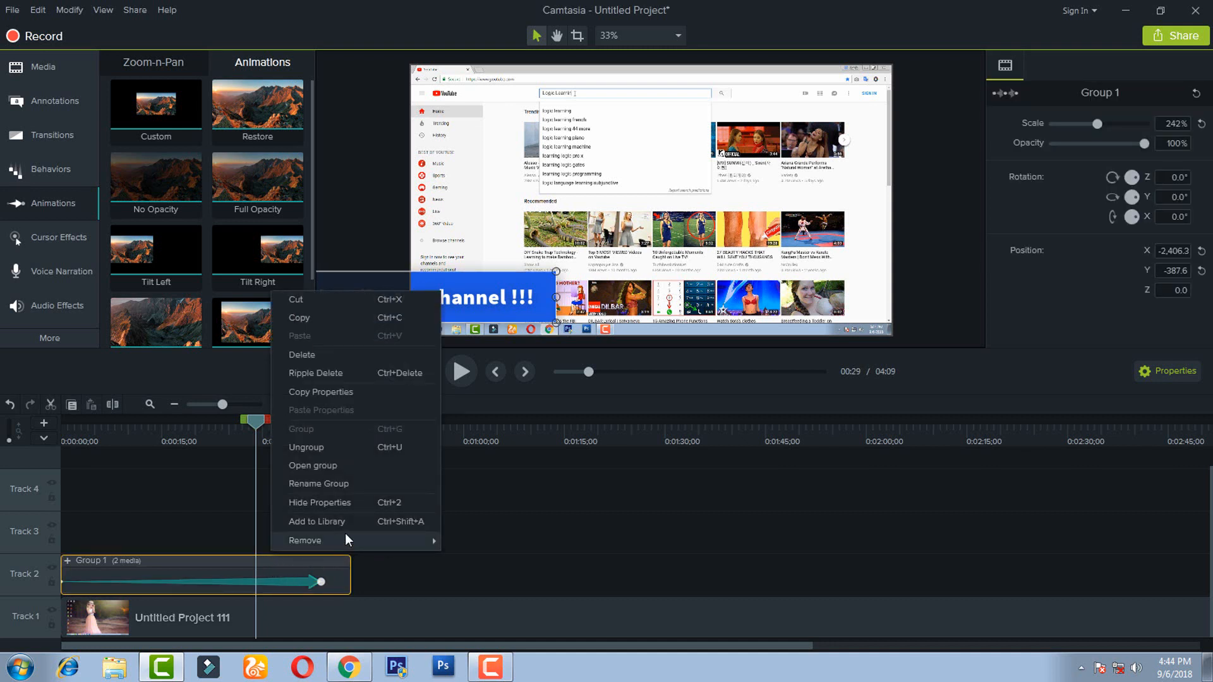
left_click(326, 517)
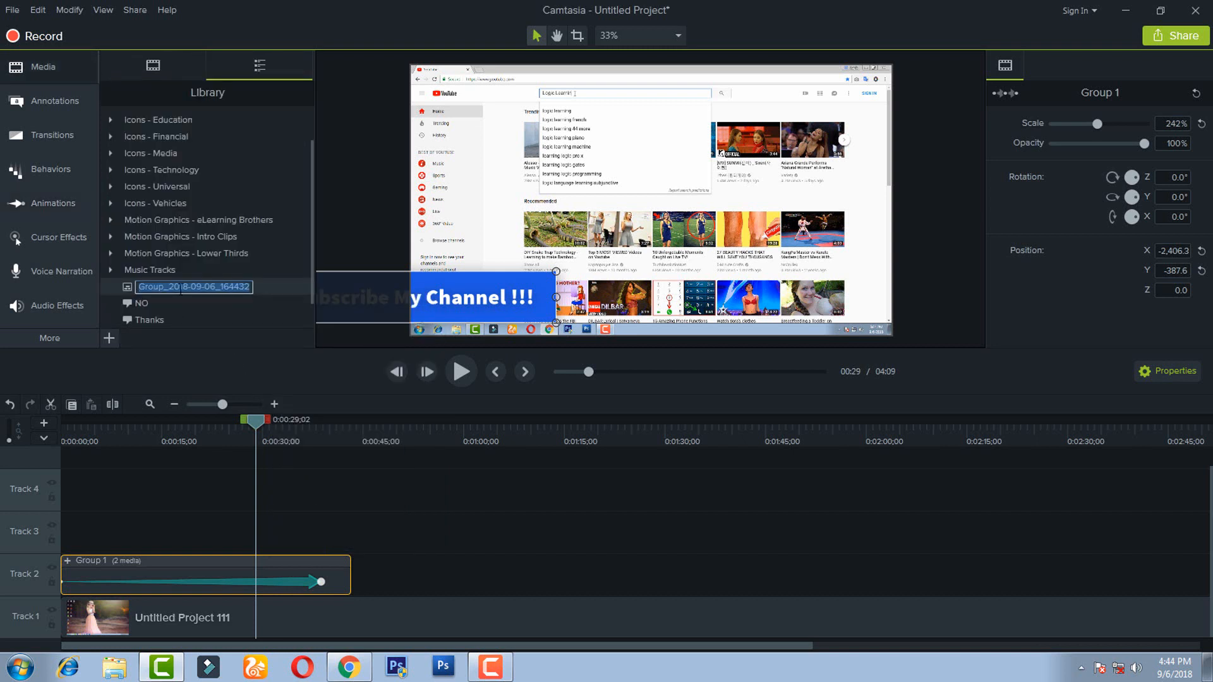
type("123")
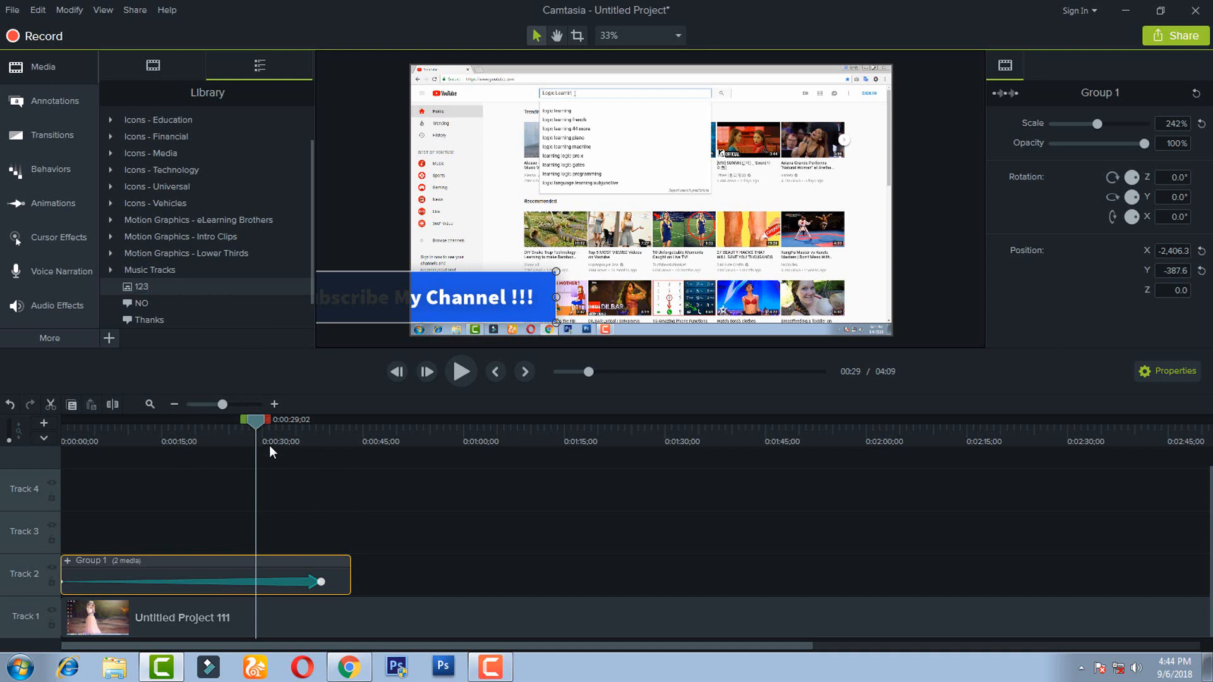
- Place the library item 123 on Track 2 at about 1:02 and scrub through its animation to the clip's end
left_click_drag(143, 286, 477, 644)
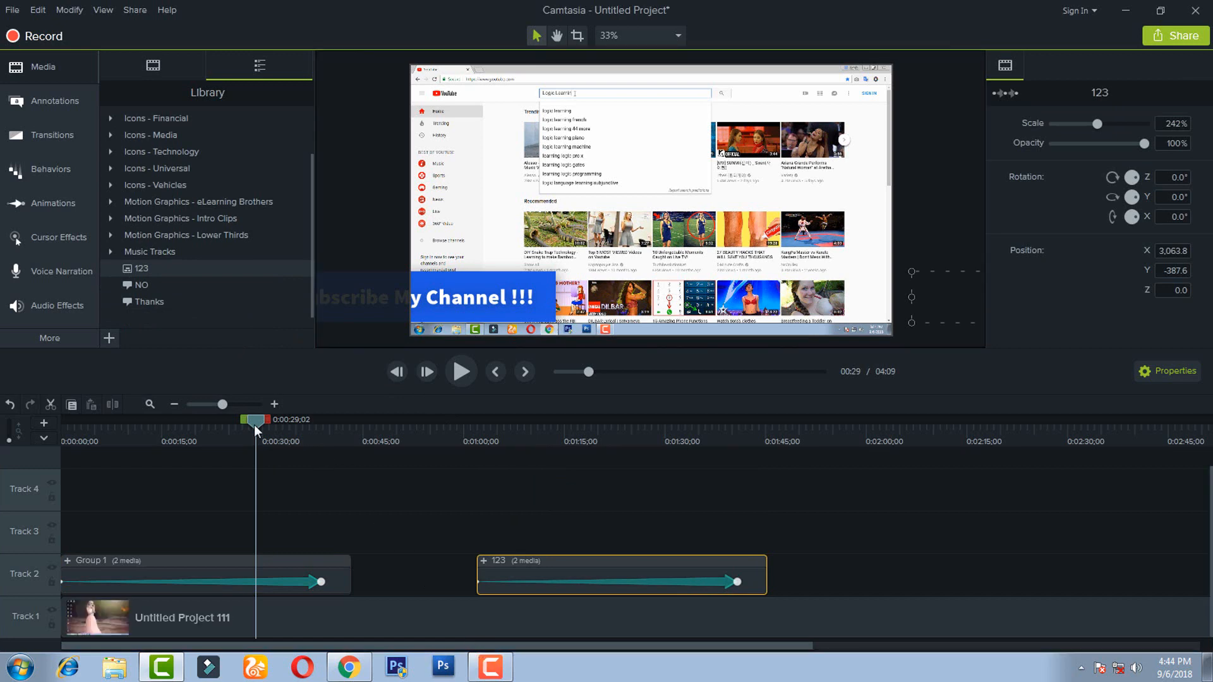
left_click_drag(254, 425, 772, 558)
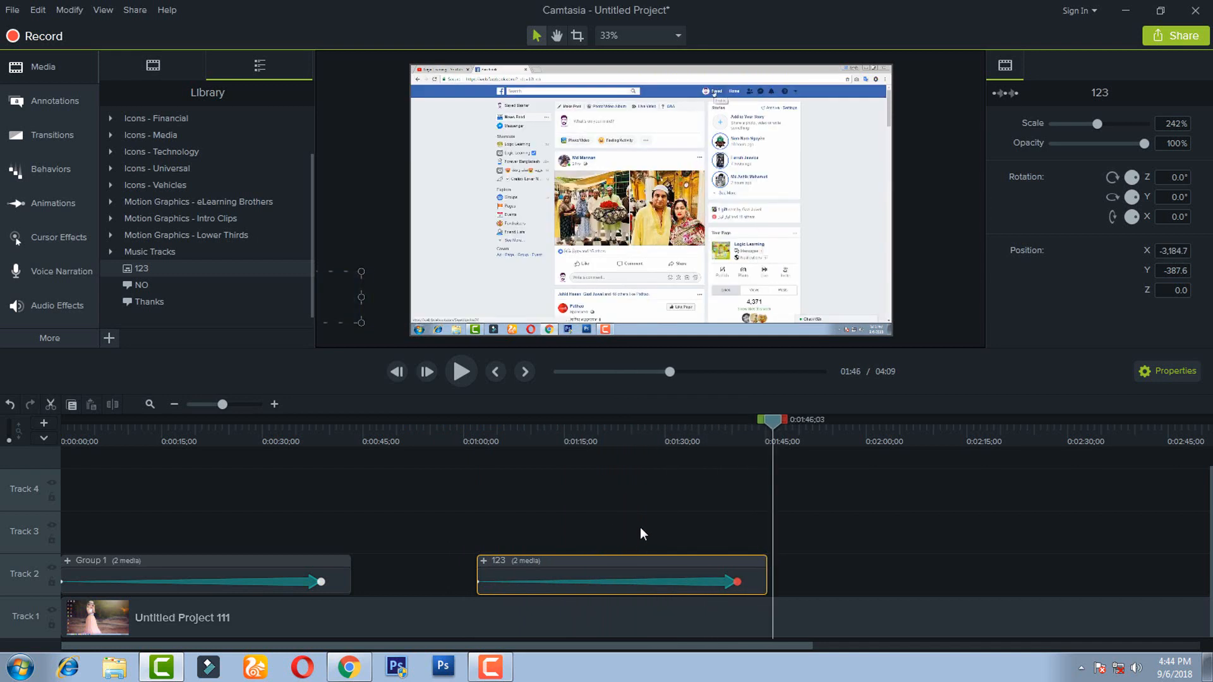
- Delete the 123 and Group 1 clips from Track 2 and return the playhead to about 0:02
key("Delete")
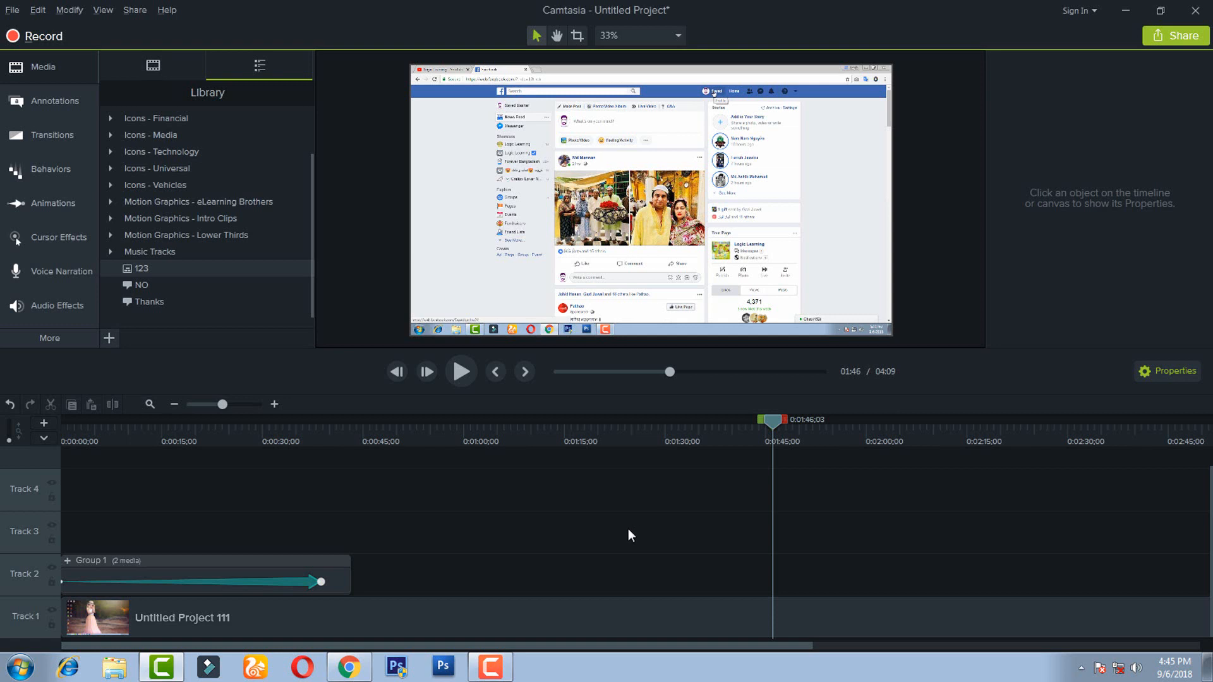
left_click(241, 572)
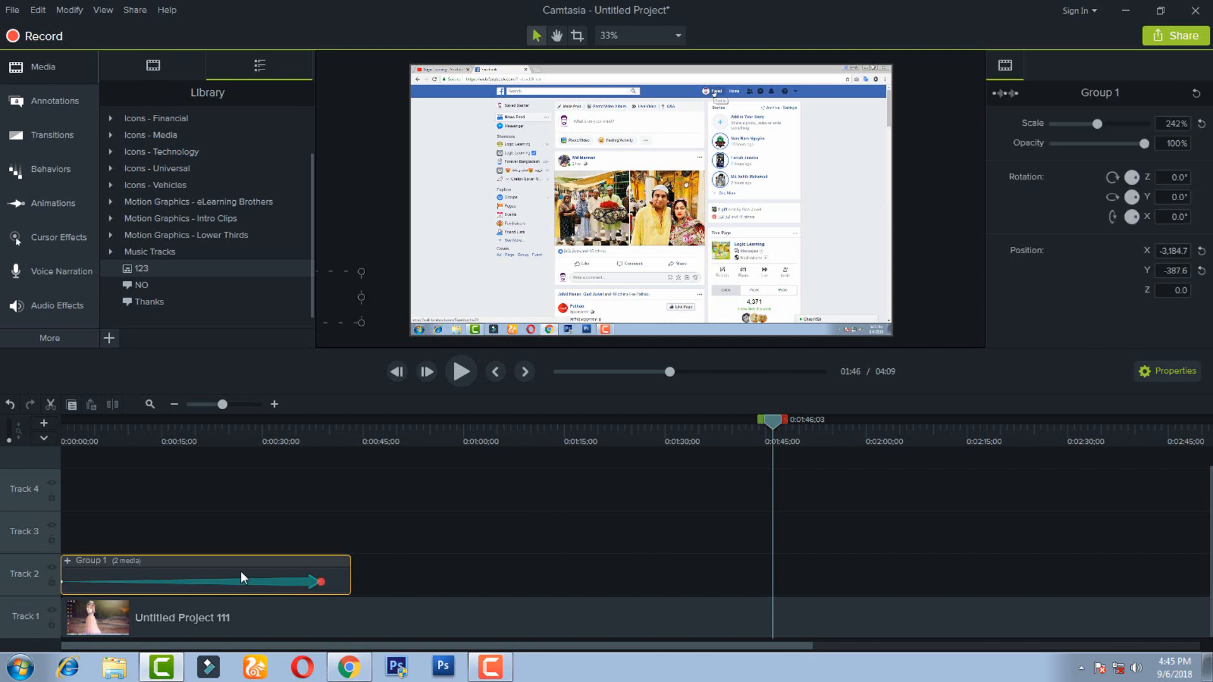
key("Delete")
left_click_drag(774, 427, 78, 540)
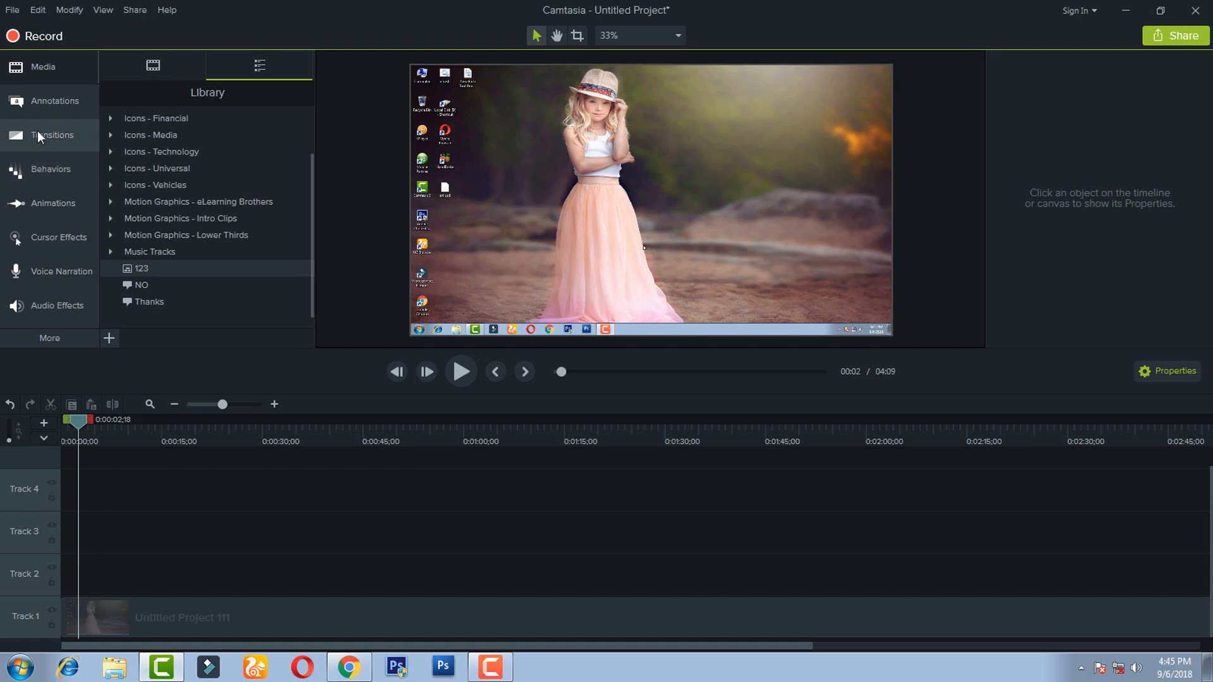
- Add a blue rectangle callout to the canvas with the text "Thanks For Watching My Video,"
left_click(41, 99)
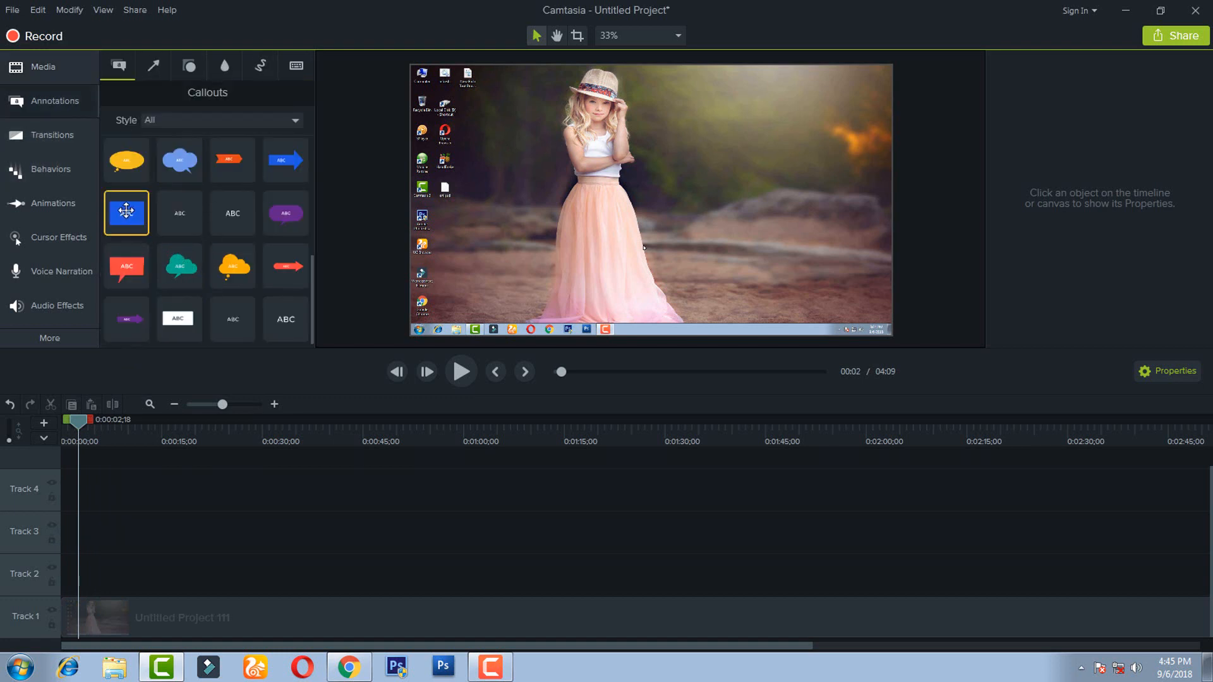
left_click_drag(126, 211, 661, 205)
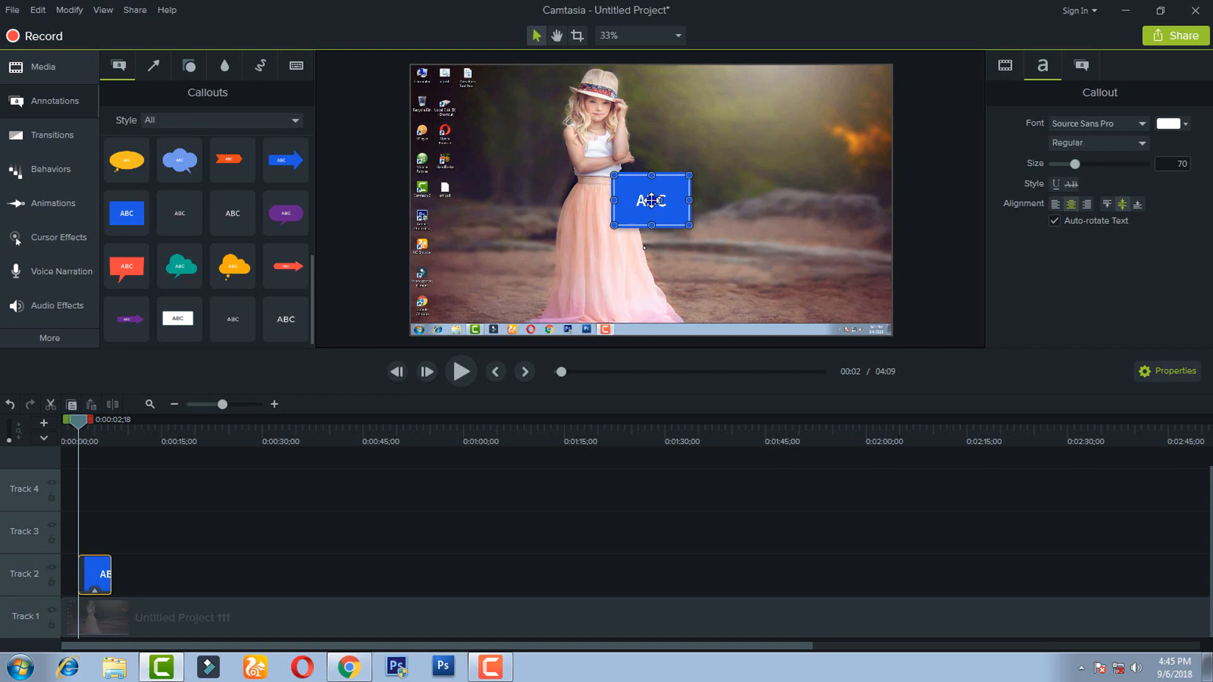
double_click(651, 200)
key("BackSpace")
type("Thanks For")
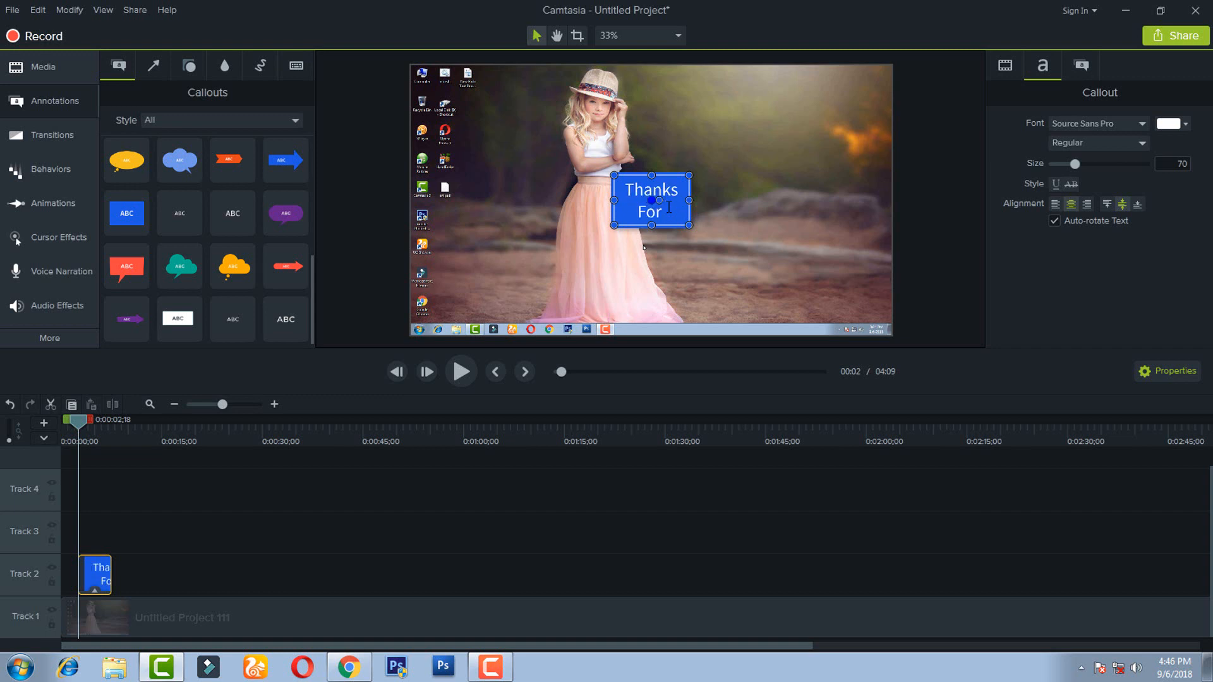
type(" War")
type("ching")
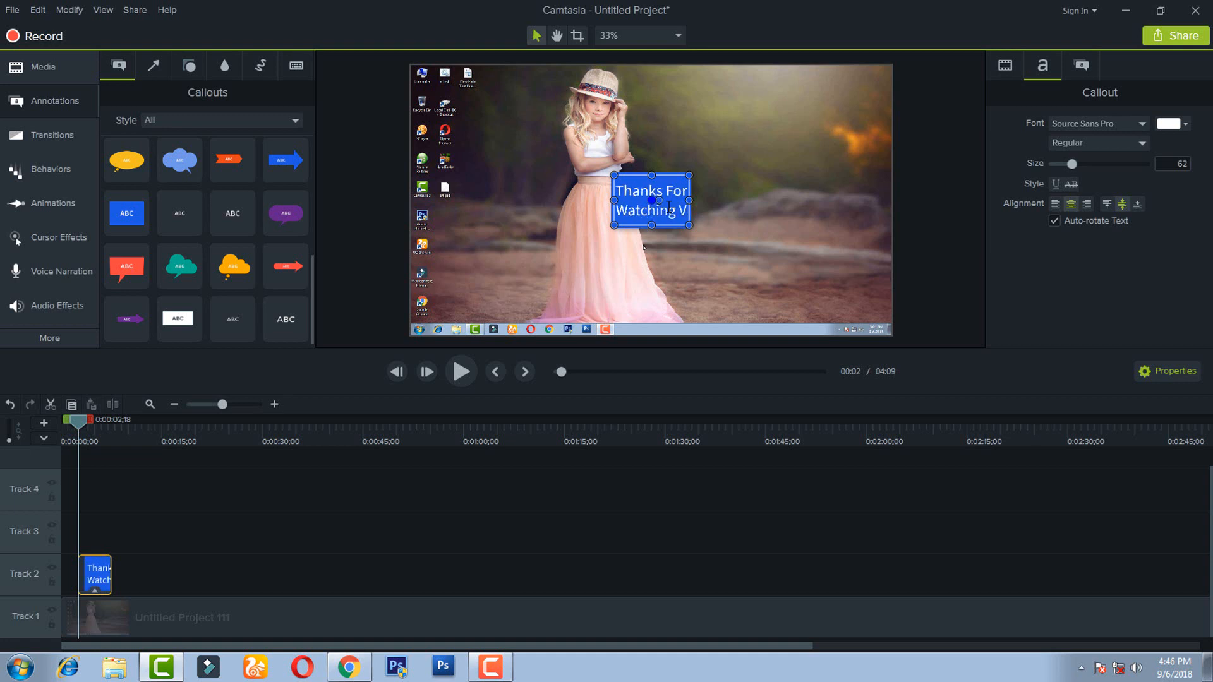
type(" m")
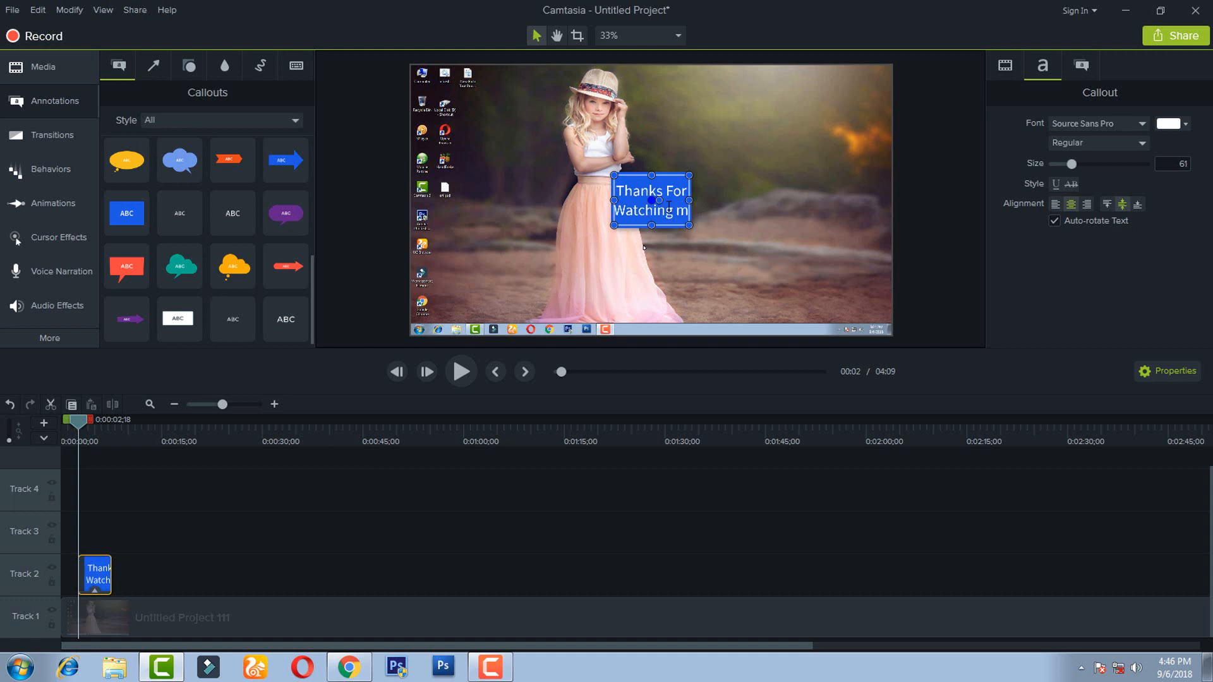
key("BackSpace")
type("MY")
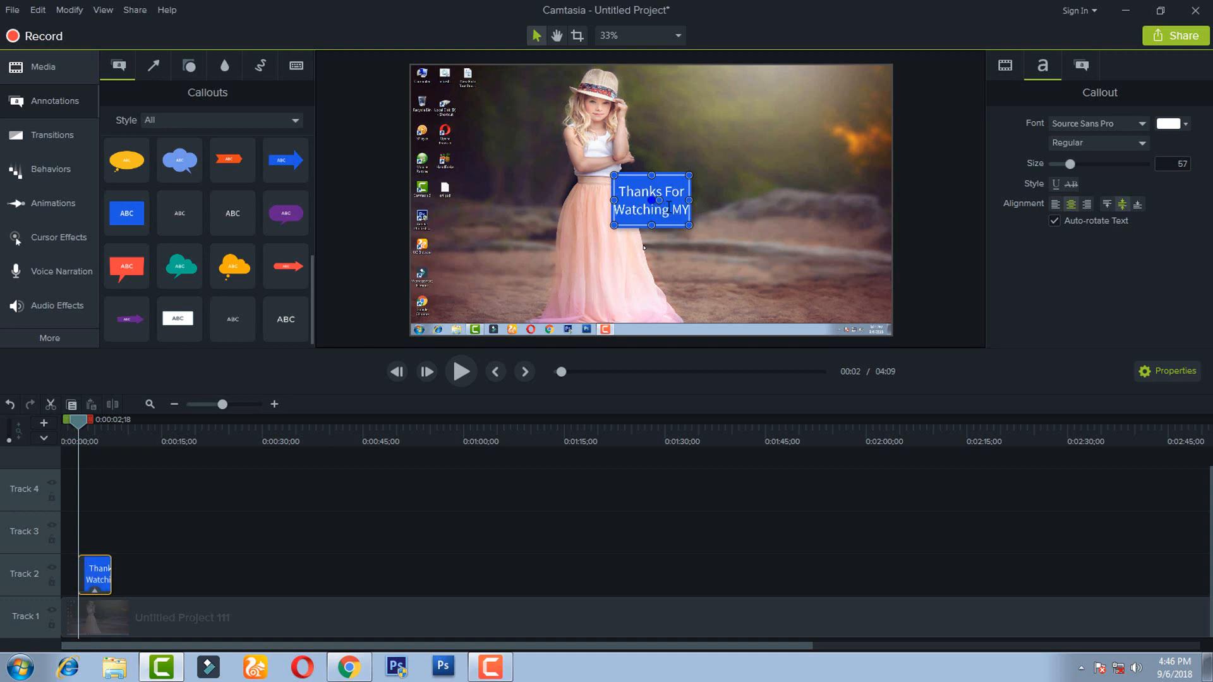
key("BackSpace")
type("u")
key("BackSpace")
type("y Video,")
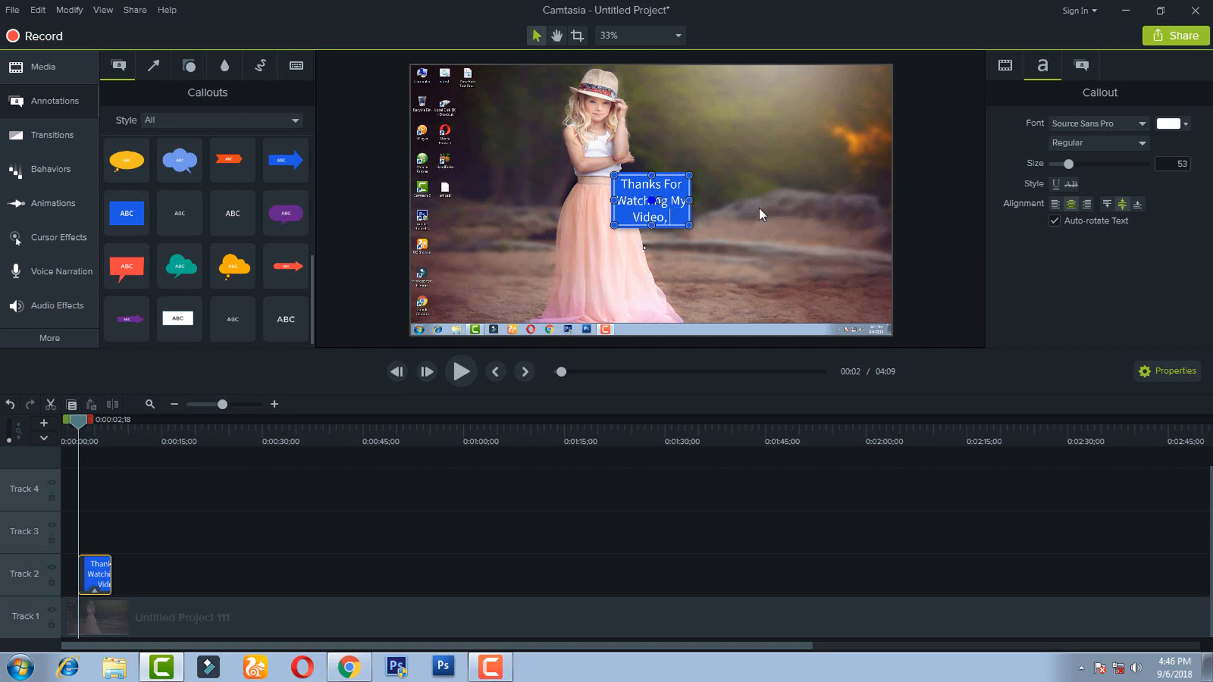
- Reshape the callout into a narrow single-line bar and place it just outside the frame's lower right edge
left_click_drag(689, 226, 873, 202)
left_click_drag(781, 194, 623, 278)
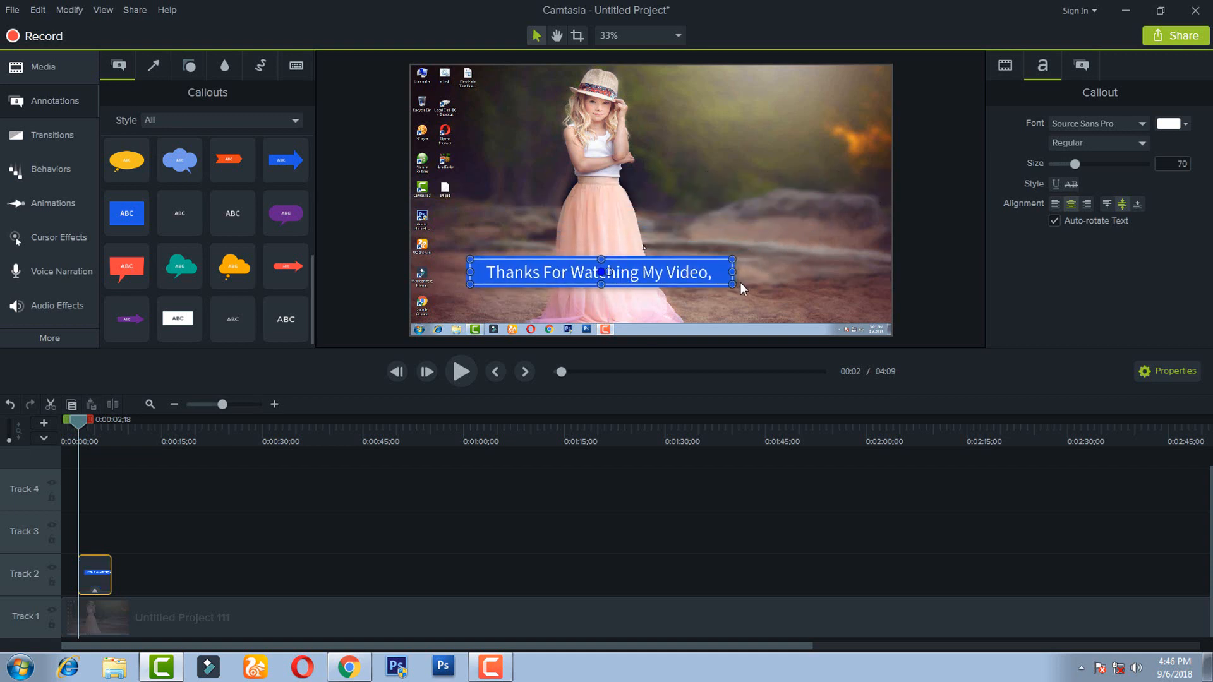
mouse_move(731, 285)
left_mouse_down()
mouse_move(799, 286)
mouse_move(716, 288)
left_mouse_up()
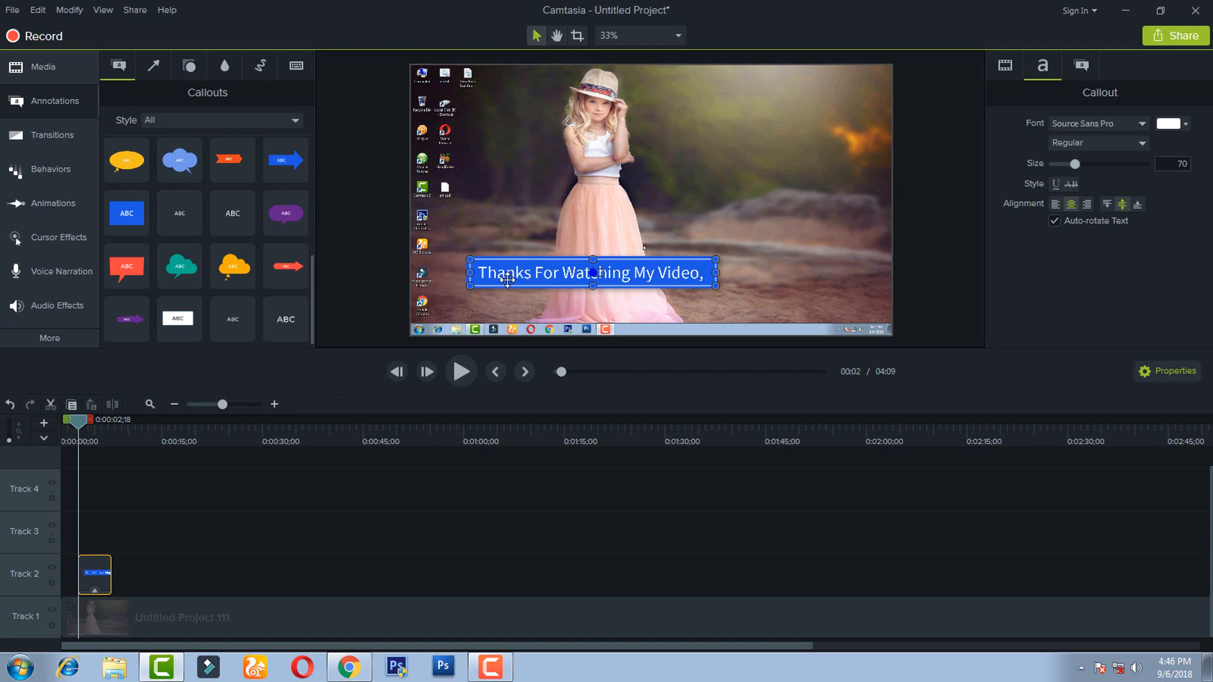
left_click_drag(507, 280, 944, 312)
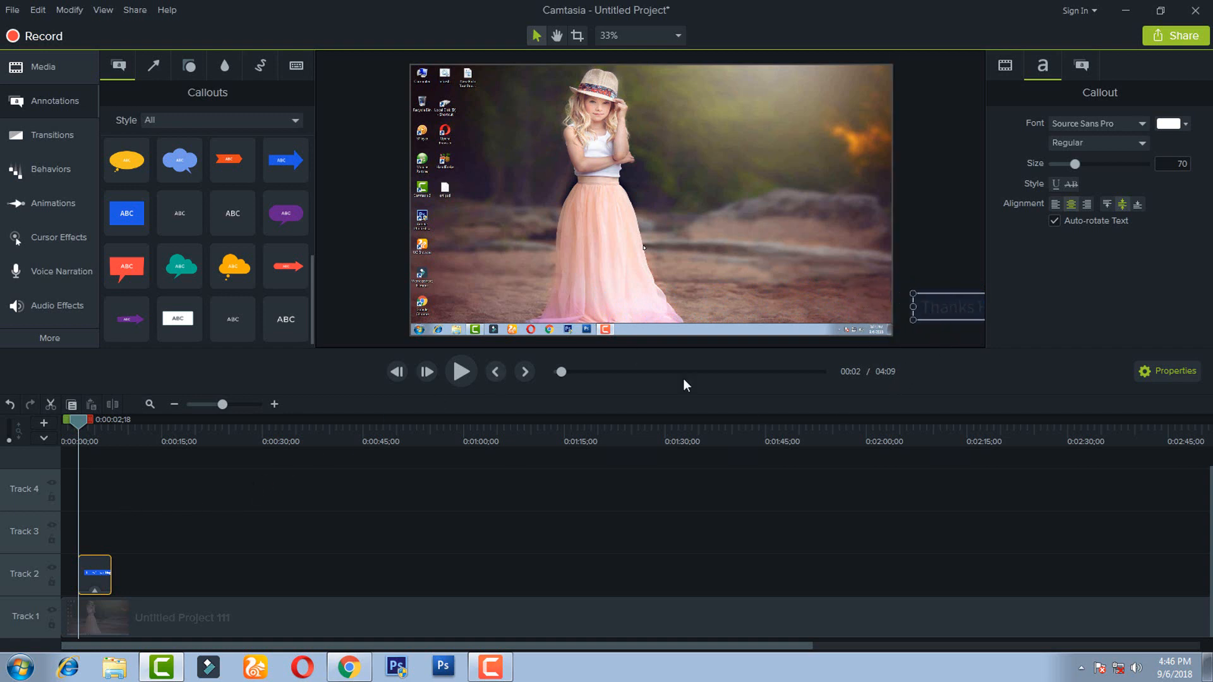
- Make the callout clip run from the timeline start to about 0:25 and add a Custom animation at its beginning
left_click(28, 203)
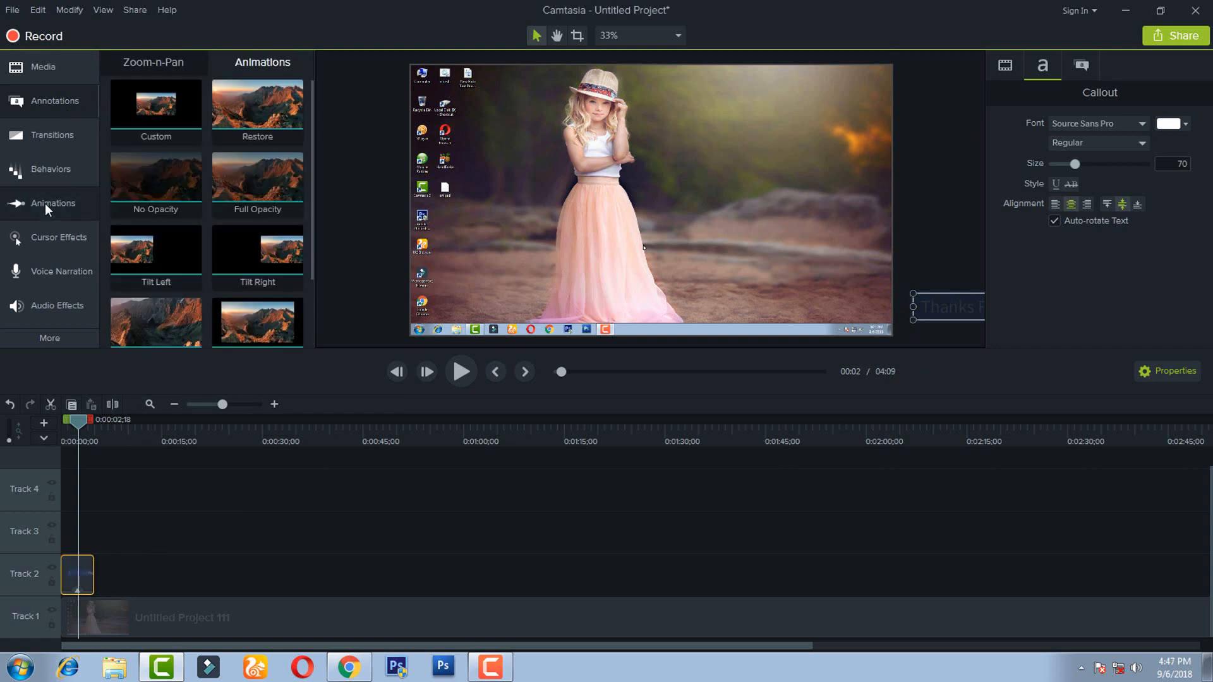
left_click_drag(161, 110, 226, 569)
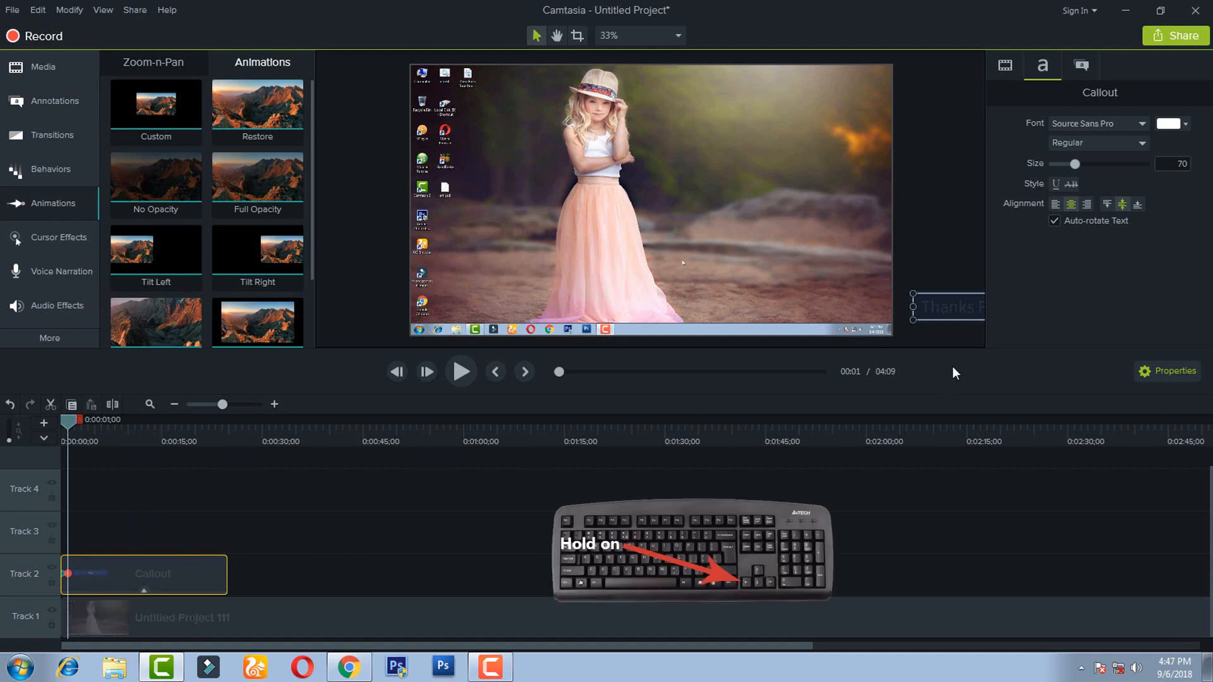
- Move the "Thanks For Watching My Video," callout horizontally across the canvas until it sits just outside the frame's lower left edge
key("Left")
key("Left")
key("Left")
key("Left")
key("Left")
key("Left")
key("Left")
key("Left")
key("Left")
key("Left")
key("Left")
key("Left")
key("Left")
key("Left")
key("Left")
key("Left")
key("Left")
key("Left")
key("Left")
key("Left")
key("Left")
key("Left")
key("Left")
key("Left")
key("Left")
key("Left")
key("Left")
key("Left")
key("Left")
key("Left")
key("Left")
key("Left")
key("Left")
key("Left")
key("Left")
key("Left")
key("Left")
key("Left")
key("Left")
key("Left")
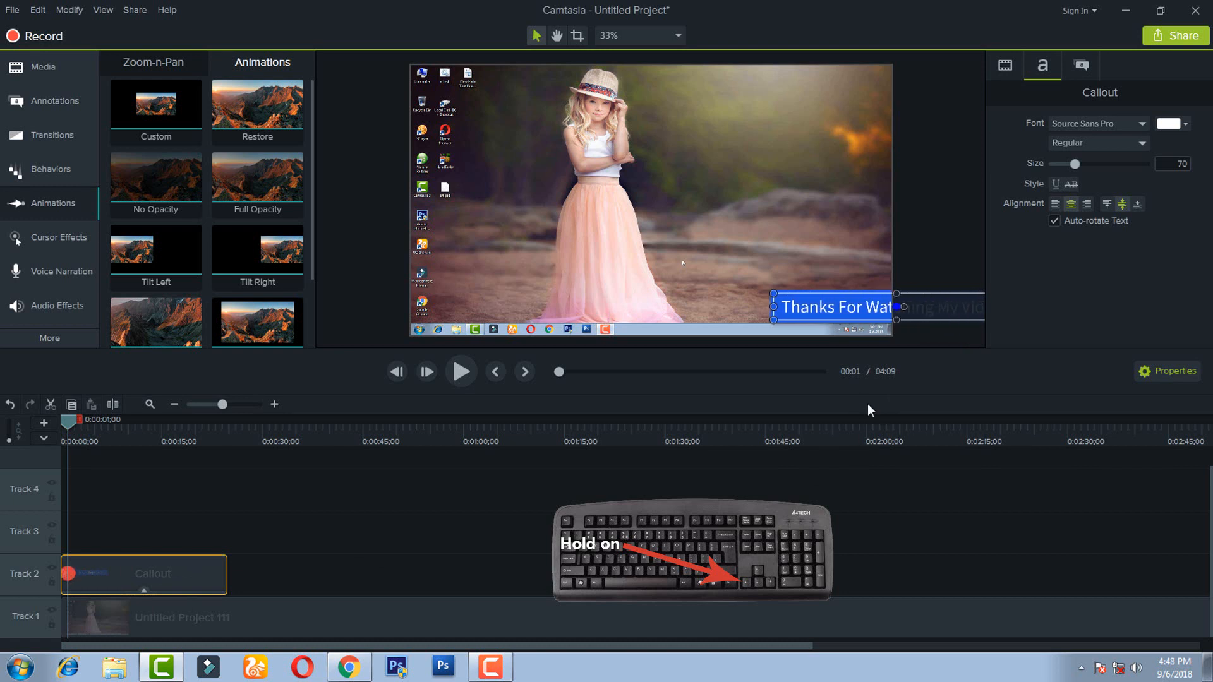
key("Left")
key("Left")
key("Left")
key("Left")
key("Left")
key("Left")
key("Left")
key("Left")
key("Left")
key("Left")
key("Left")
key("Left")
key("Left")
key("Left")
key("Left")
key("Left")
key("Left")
key("Left")
key("Left")
key("Left")
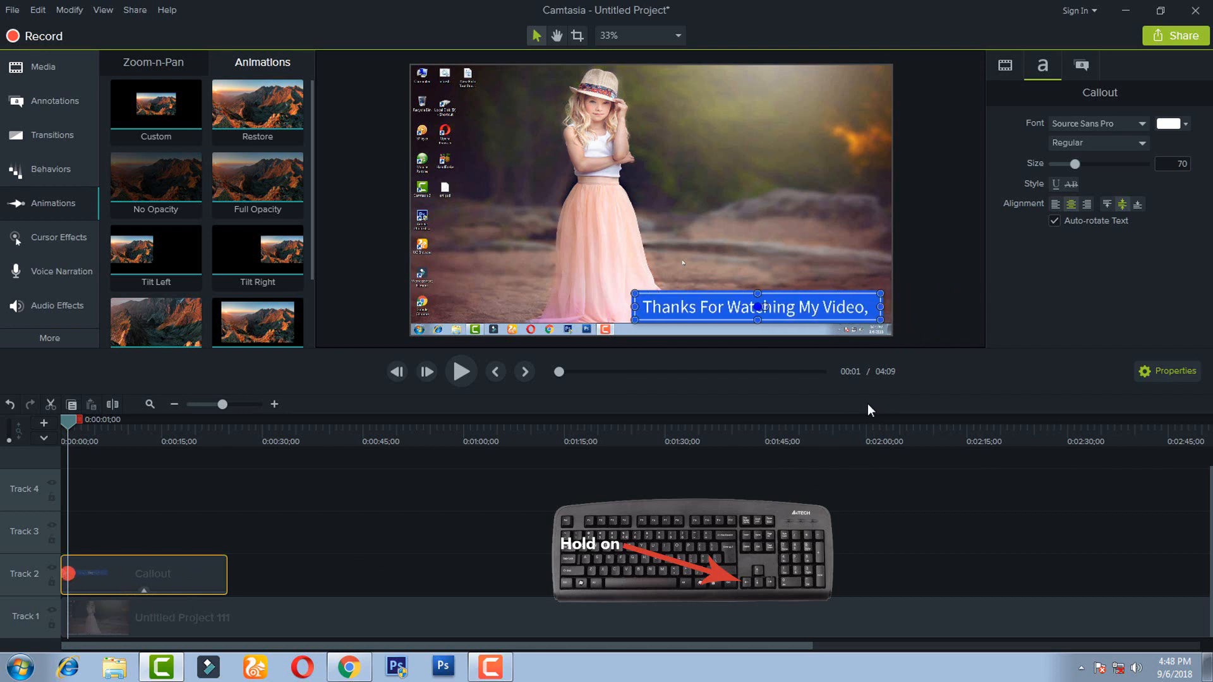
key("Left")
key("Left")
key("Left")
key("Left")
key("Left")
key("Left")
key("Left")
key("Left")
key("Left")
key("Left")
key("Left")
key("Left")
key("Left")
key("Left")
key("Left")
key("Left")
key("Left")
key("Left")
key("Left")
key("Left")
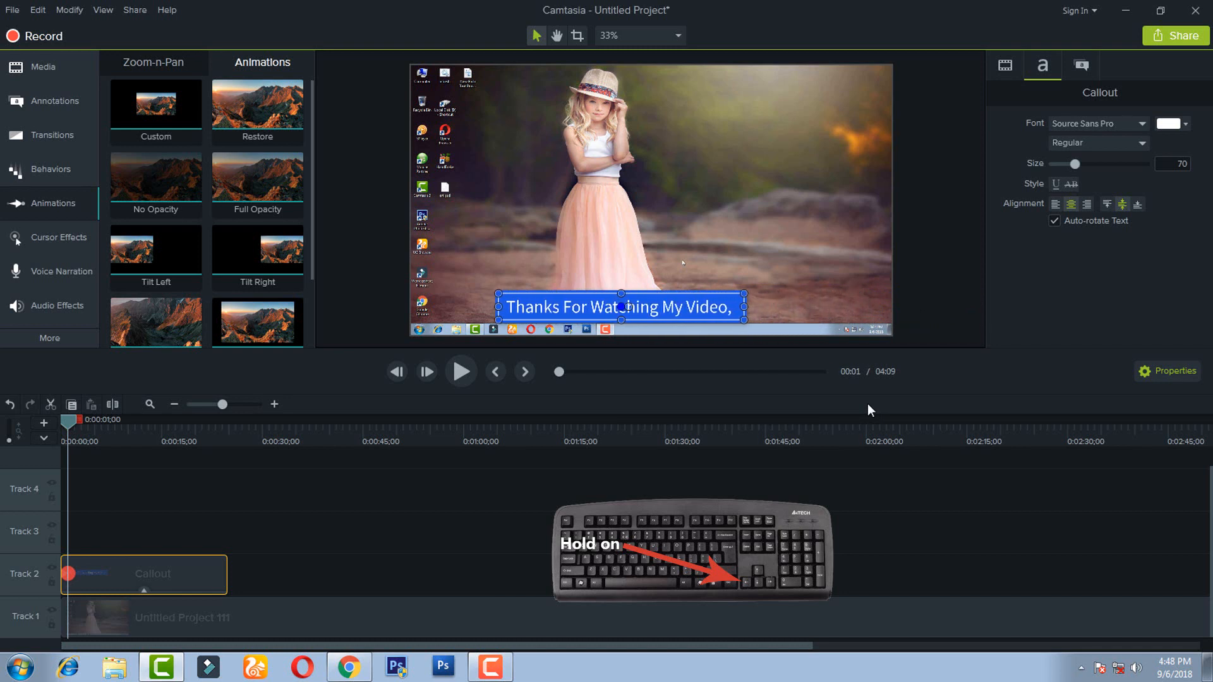
key("Left")
key("Left")
key("Left")
key("Left")
key("Left")
key("Left")
key("Left")
key("Left")
key("Left")
key("Left")
key("Left")
key("Left")
key("Left")
key("Left")
key("Left")
key("Left")
key("Left")
key("Left")
key("Left")
key("Left")
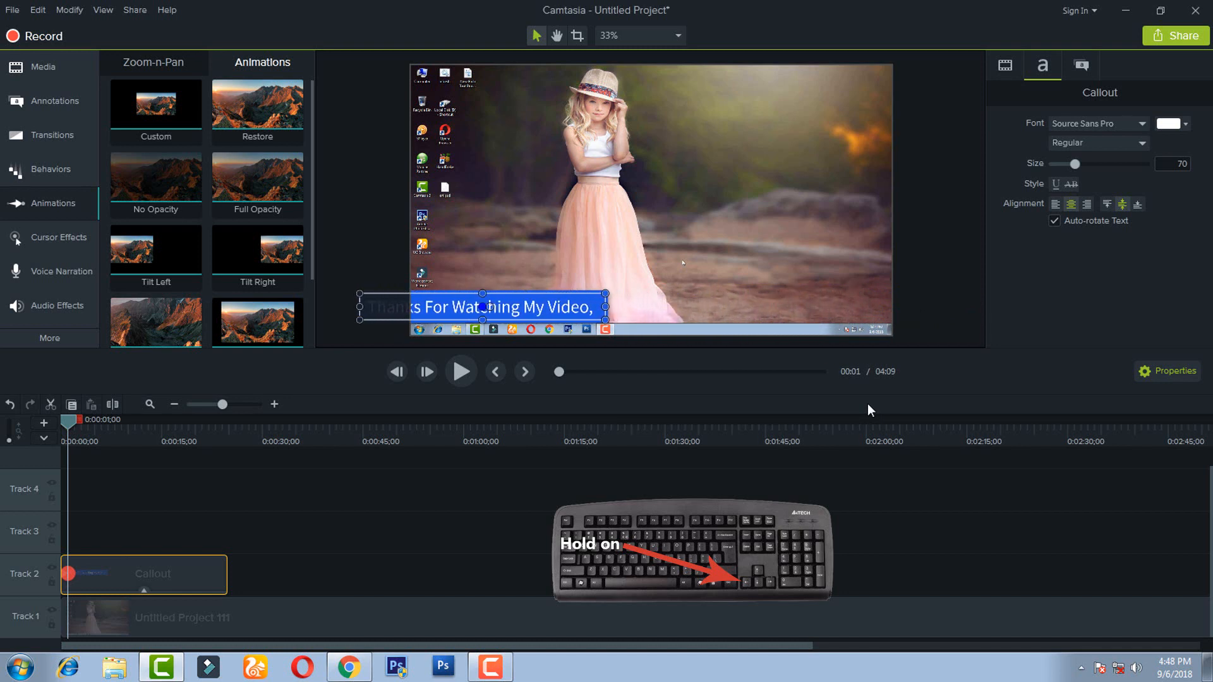
key("Left")
key("Left")
key("Left")
key("Left")
key("Left")
key("Left")
key("Left")
key("Left")
key("Left")
key("Left")
key("Left")
key("Left")
key("Left")
key("Left")
key("Left")
key("Left")
key("Left")
key("Left")
key("Left")
key("Left")
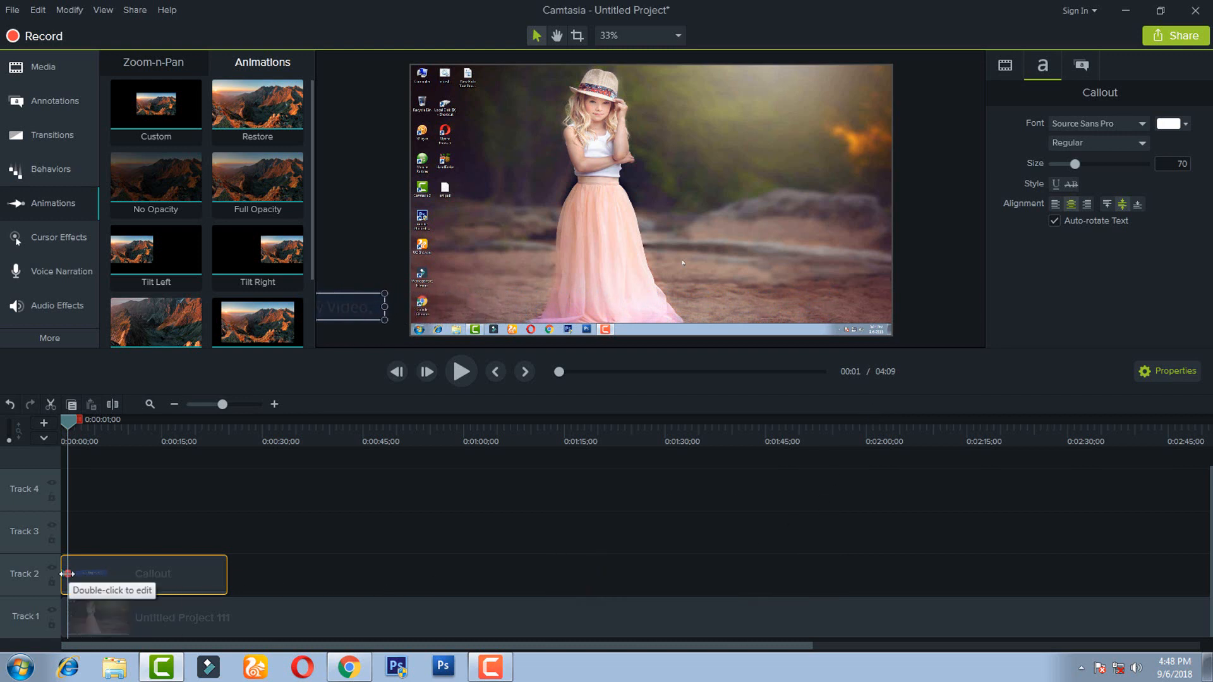
- Stretch the callout's Custom animation across the full clip length on Track 2 and play the timeline from the start
left_click_drag(68, 573, 251, 577)
key("ctrl+Home")
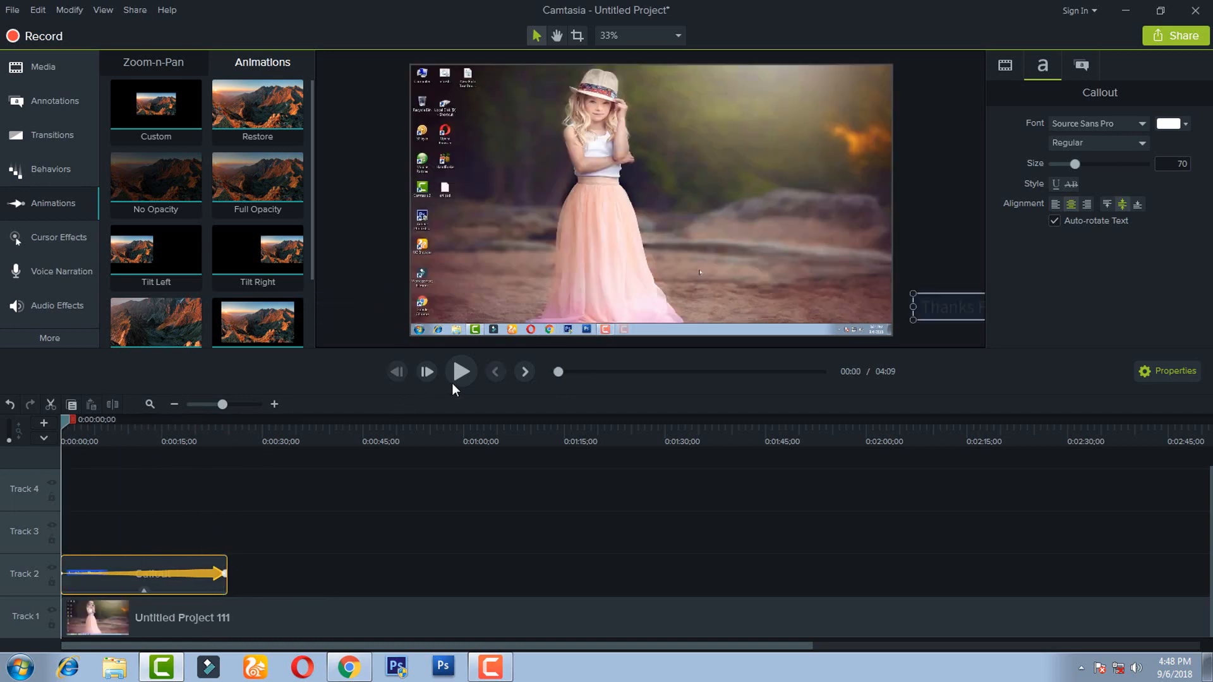
left_click(453, 369)
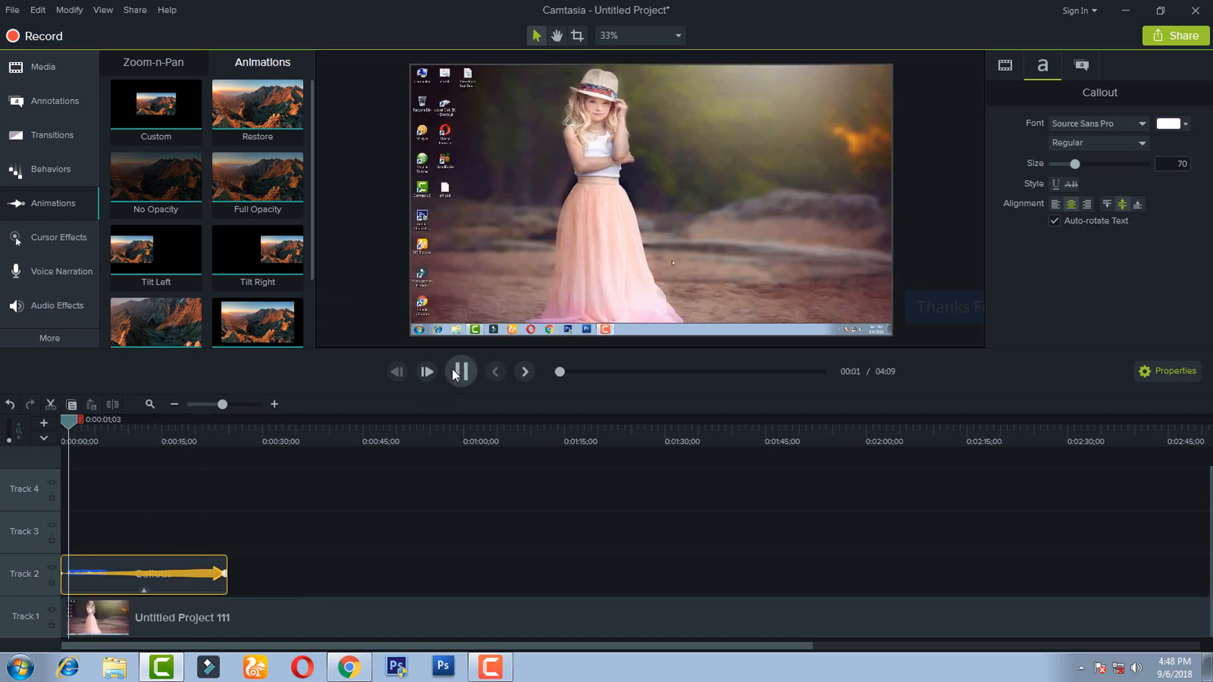